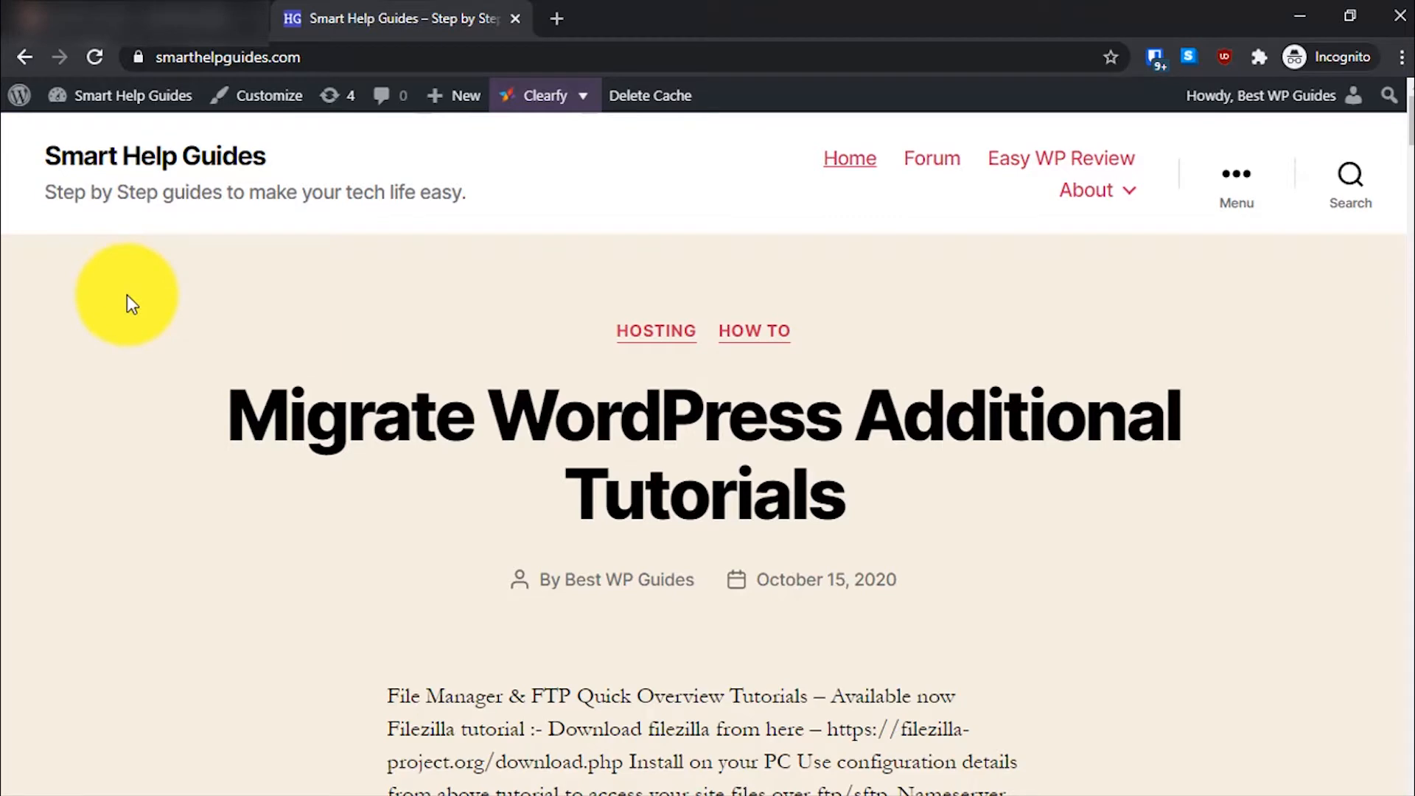
Step: Open the site's WordPress admin dashboard and view the NinjaFirewall Statistics widget
mouse_move(142, 100)
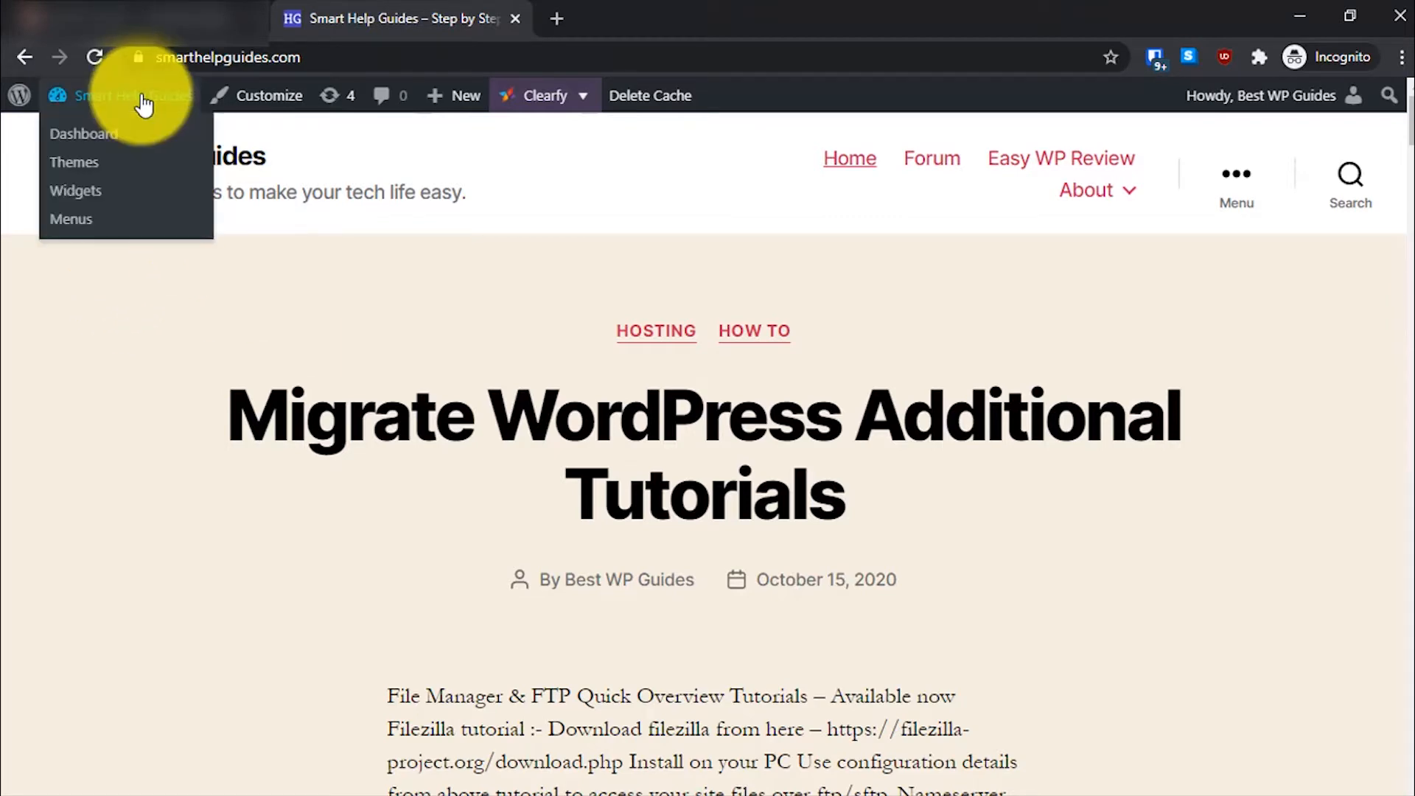
left_click(103, 136)
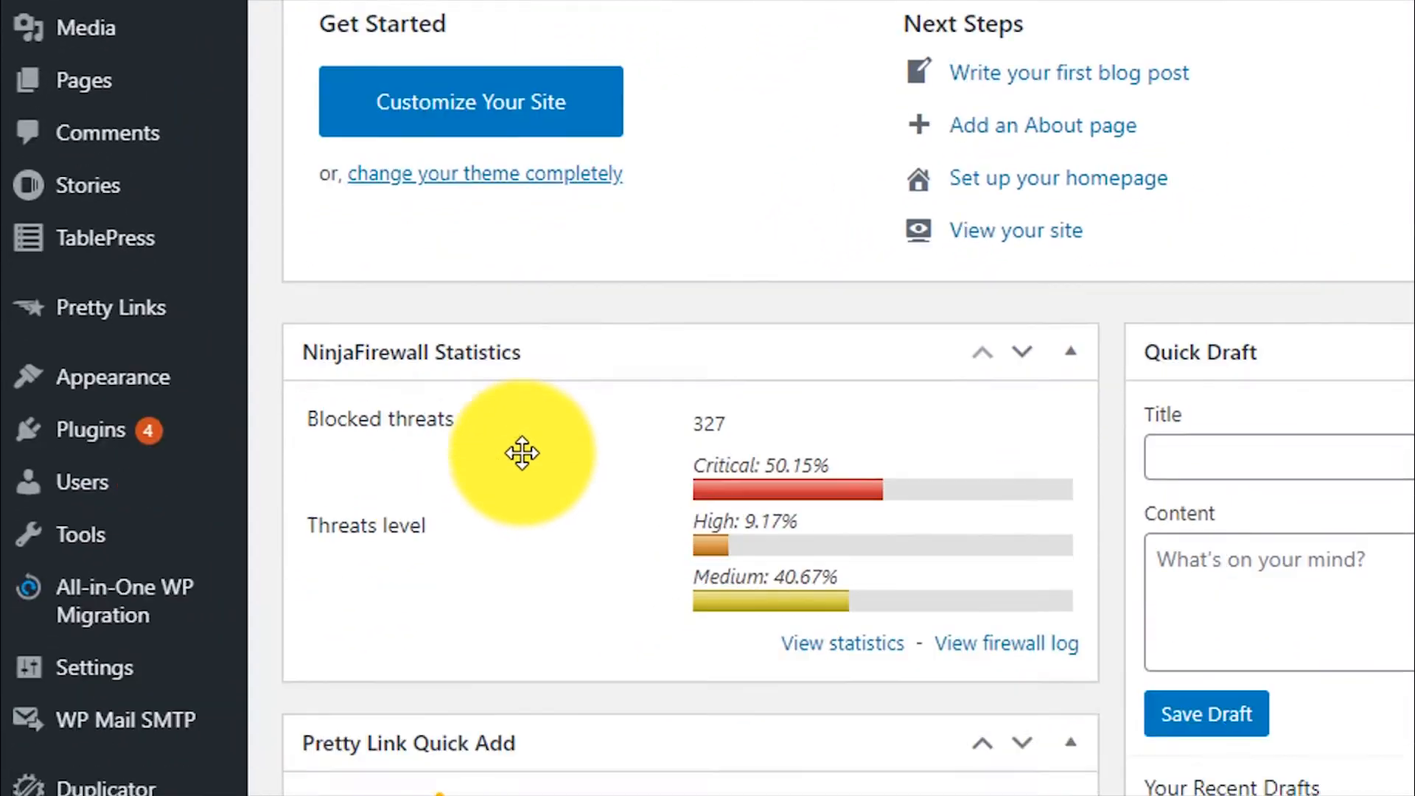
scroll(522, 453, "down", 5)
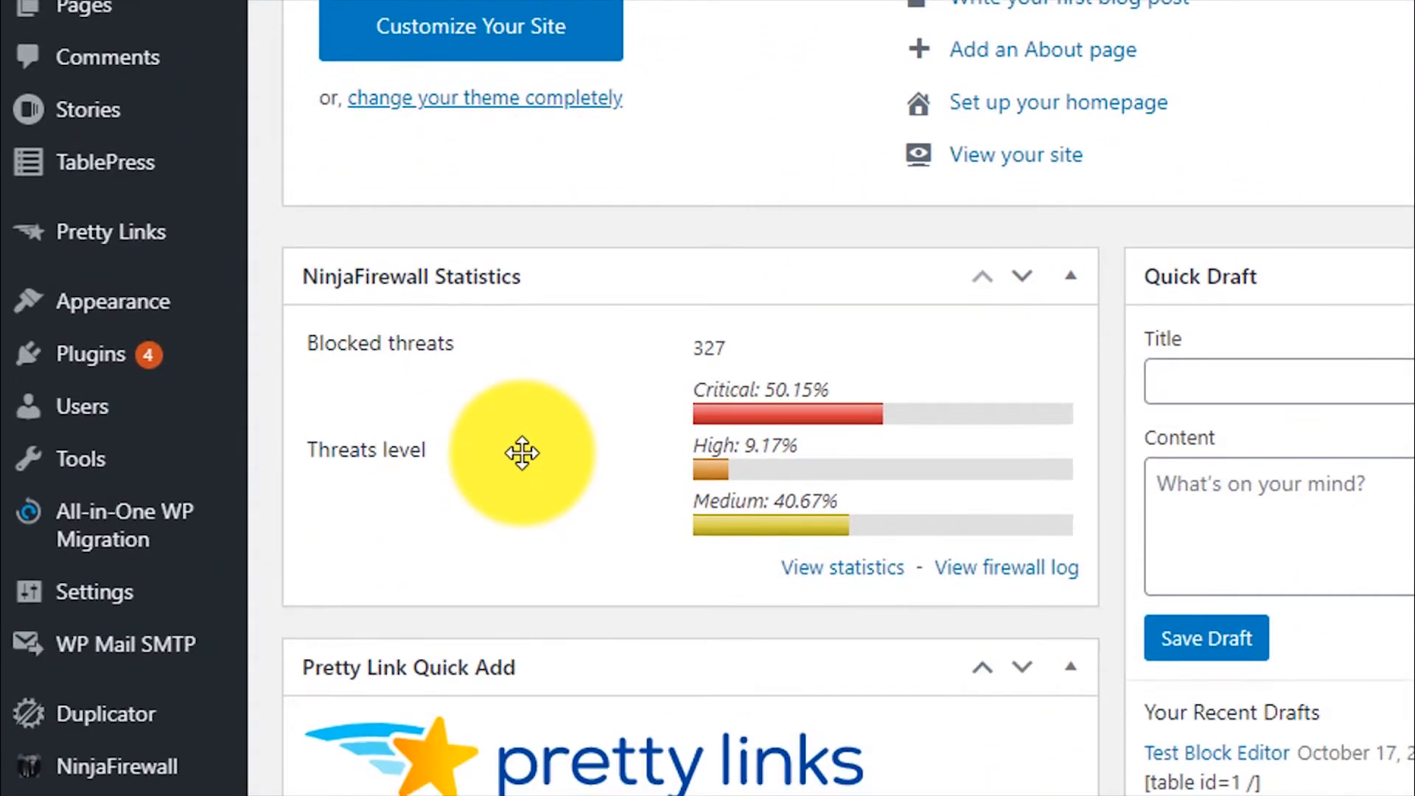
scroll(522, 484, "up", 1)
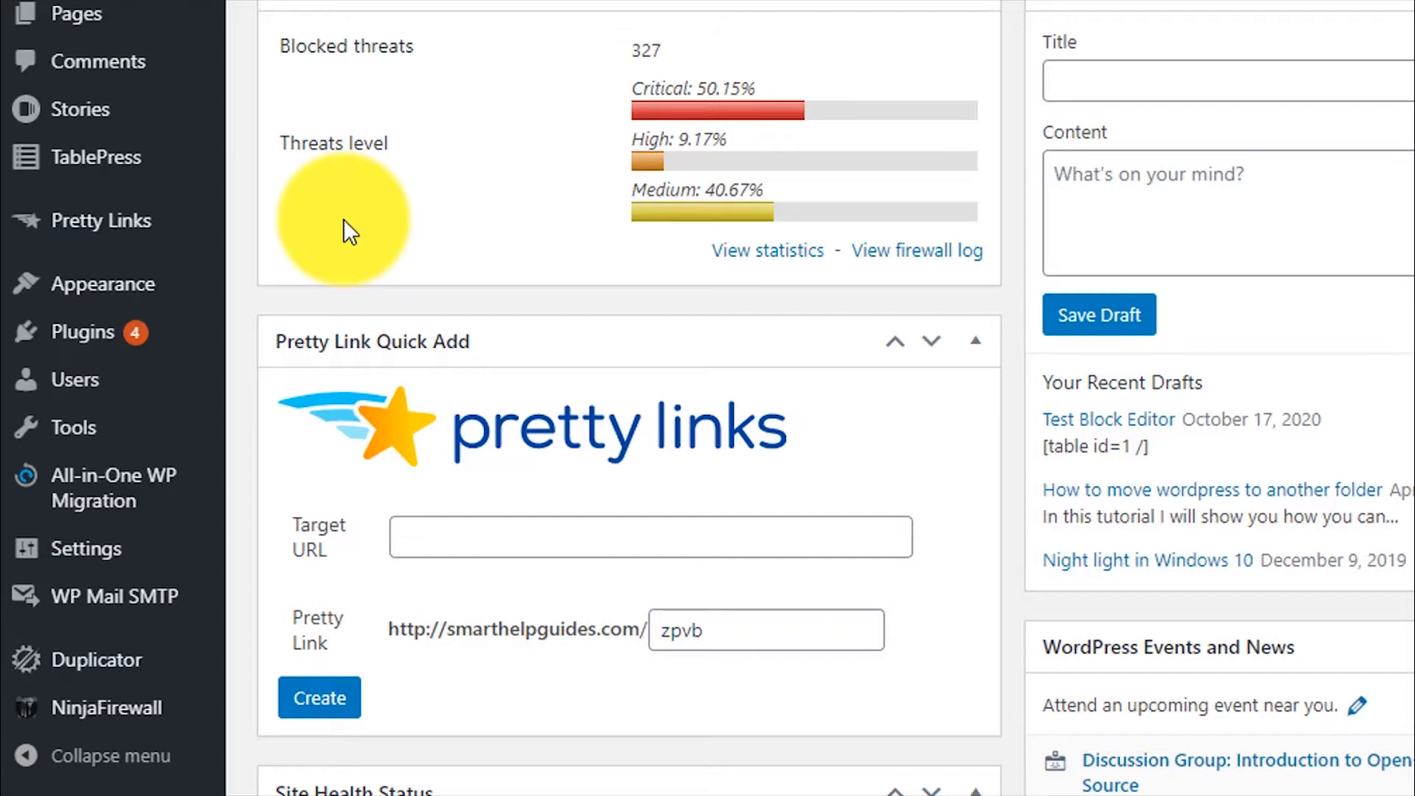
Step: Open the NinjaFirewall plugin's dashboard and its Firewall Options page to view the firewall status and settings
mouse_move(151, 350)
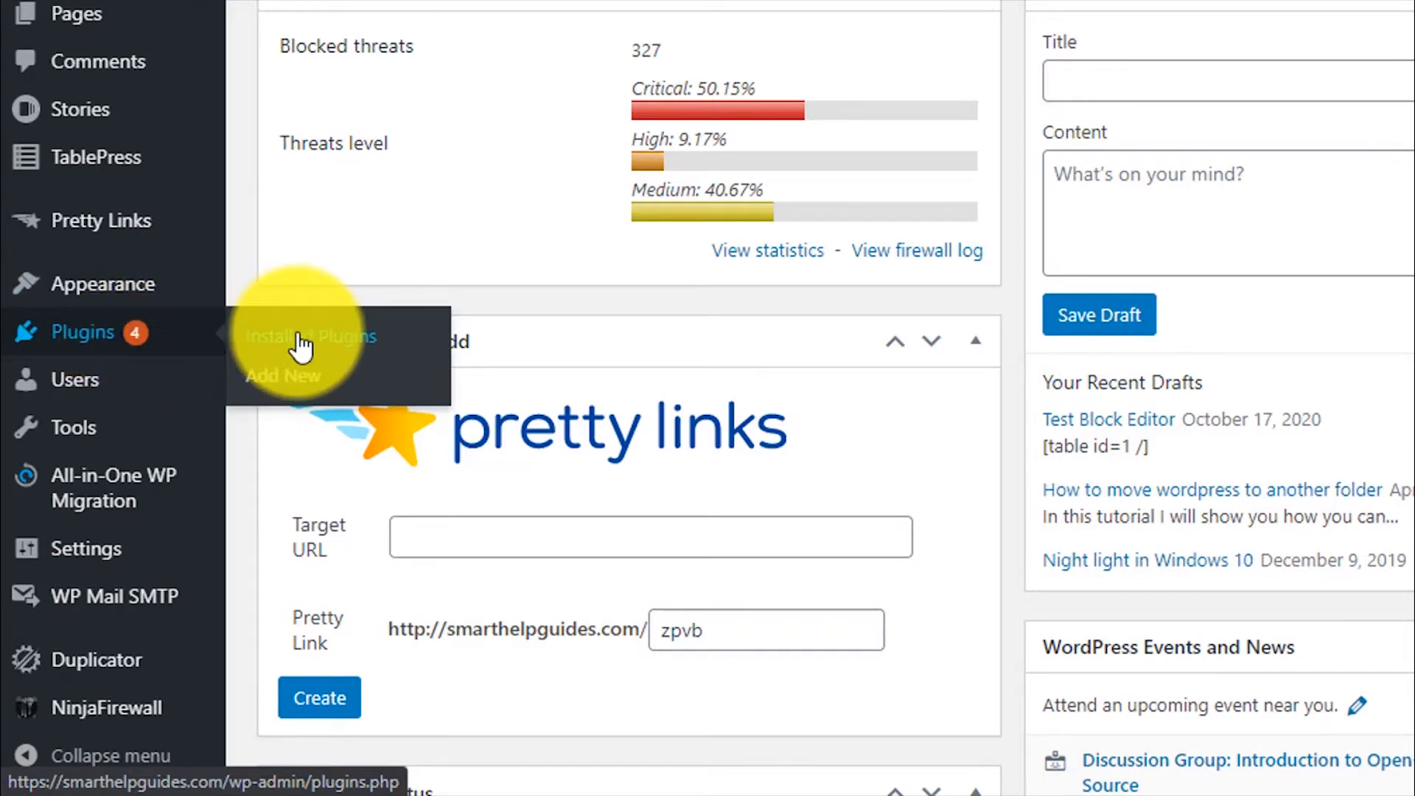
scroll(148, 582, "down", 3)
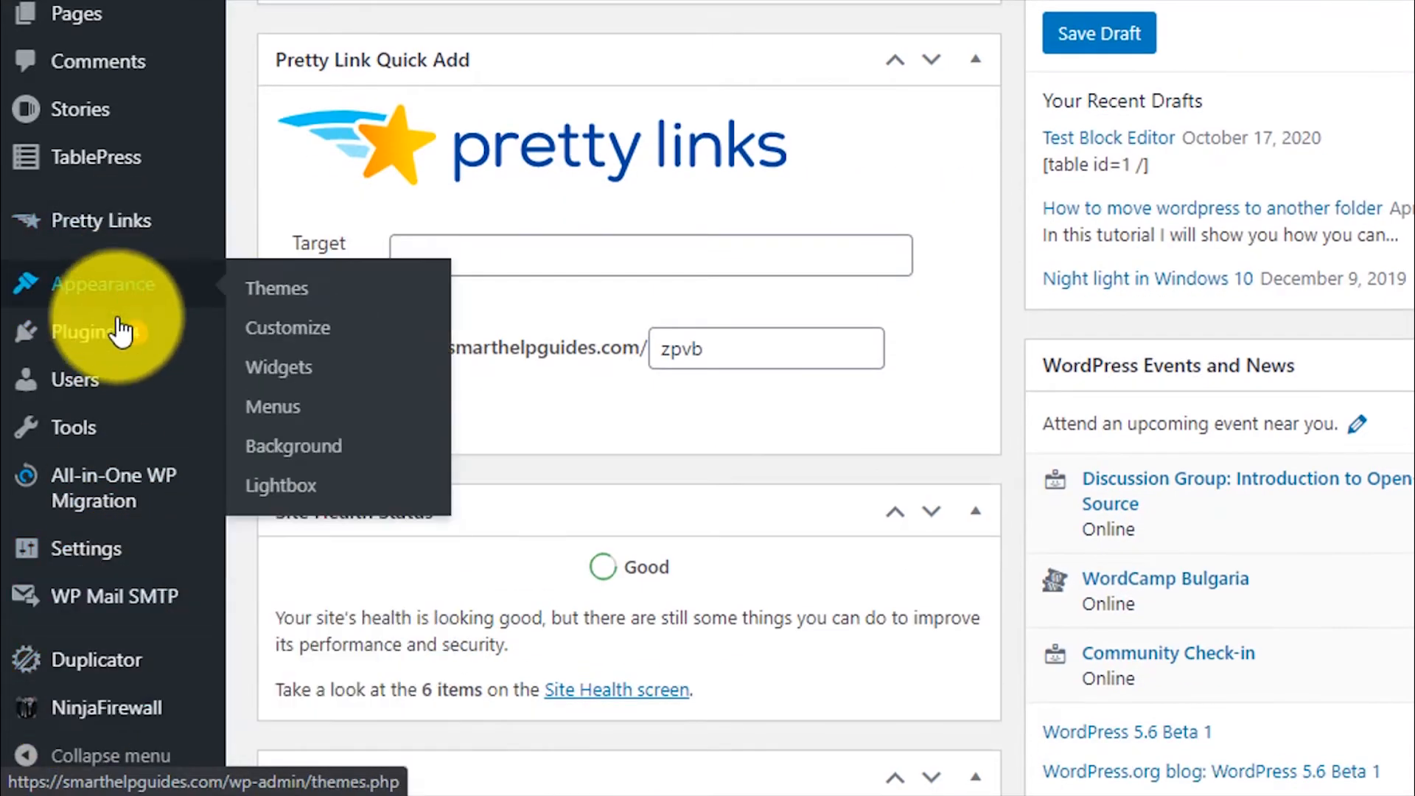
mouse_move(121, 332)
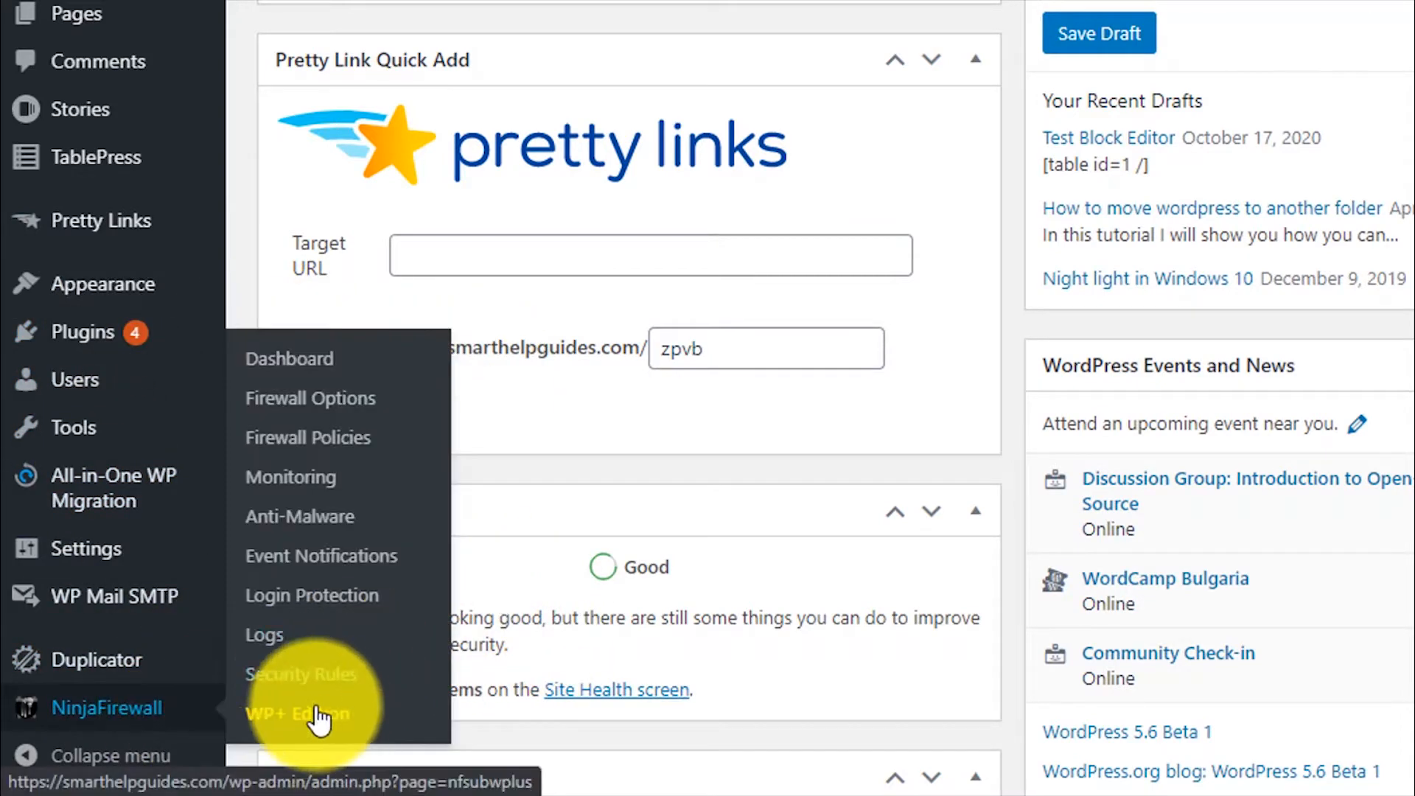
mouse_move(87, 715)
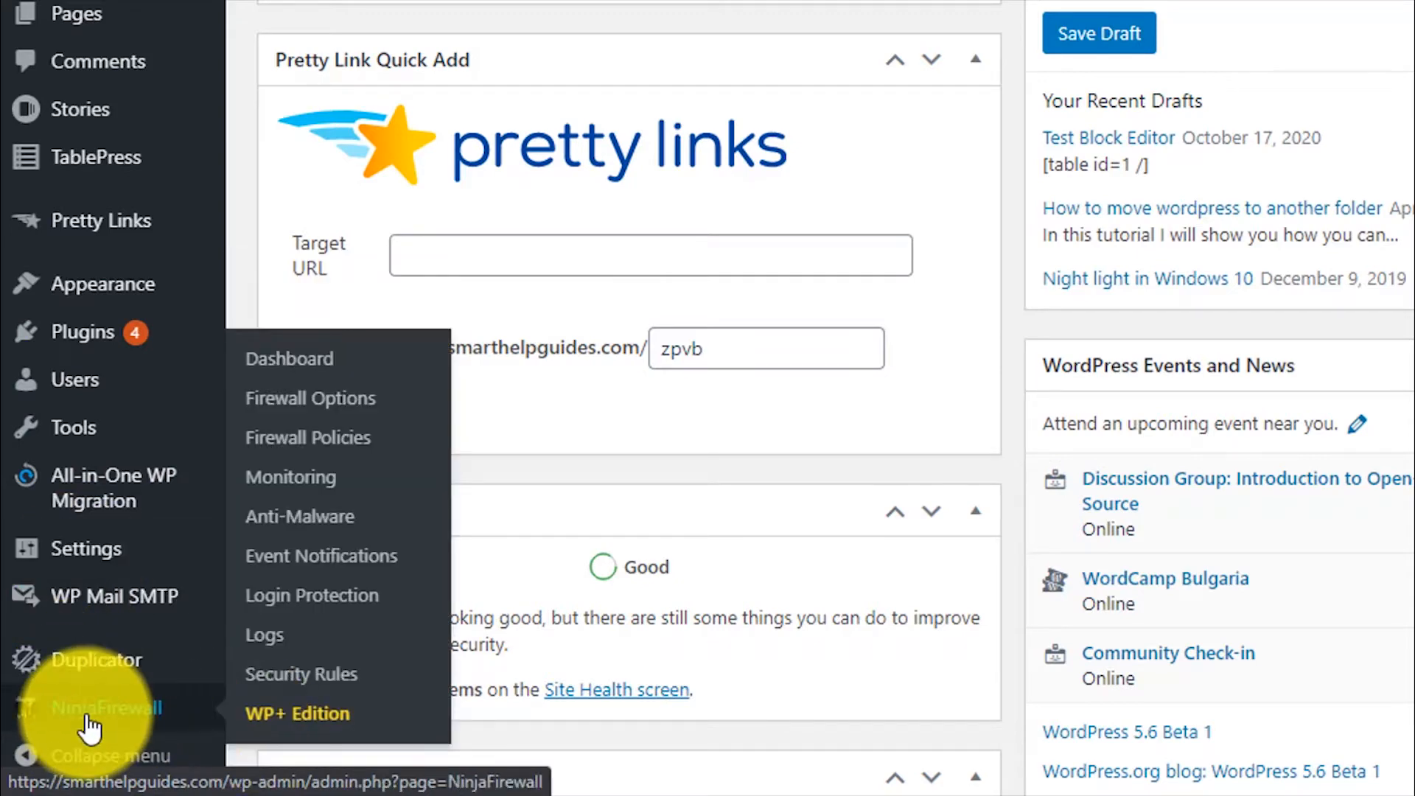
left_click(317, 368)
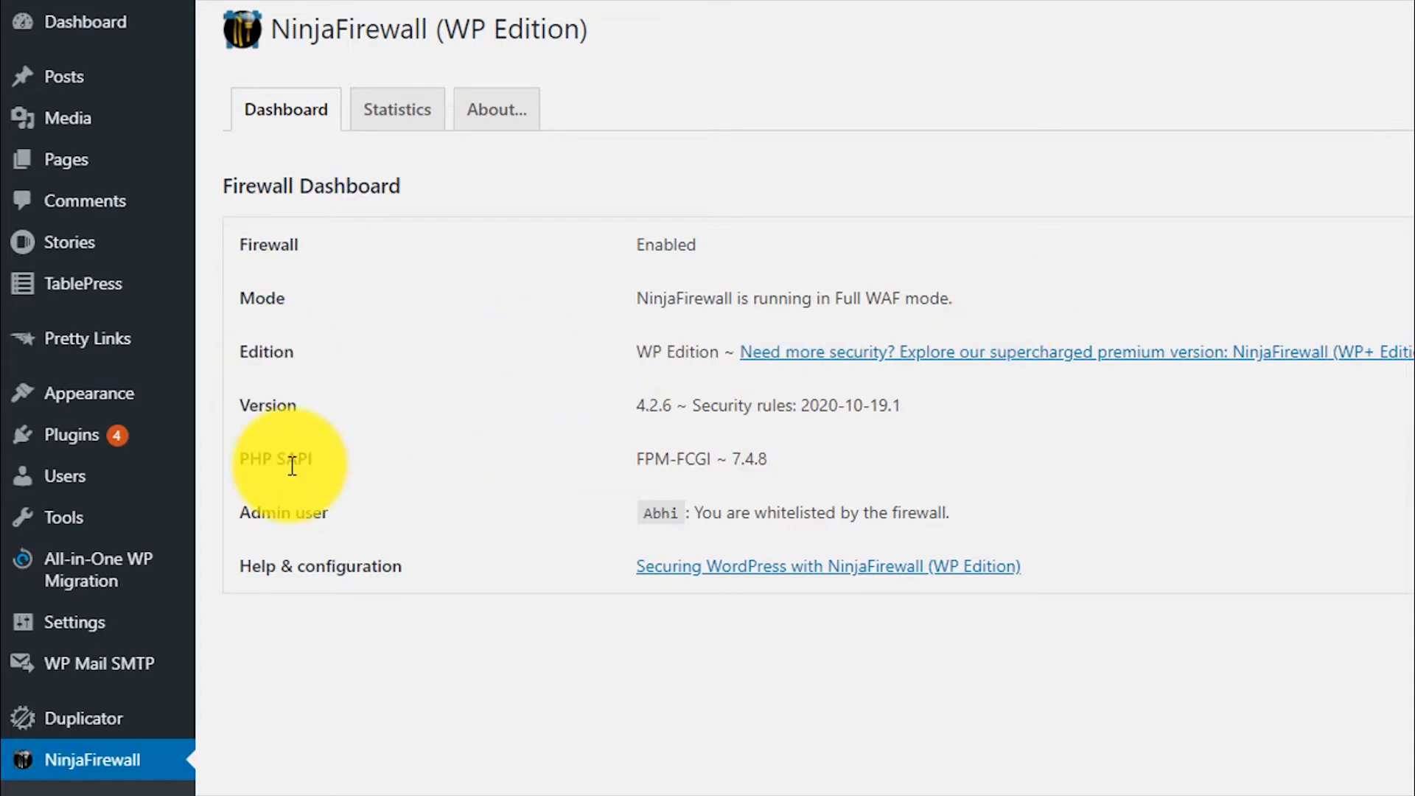
scroll(148, 516, "down", 5)
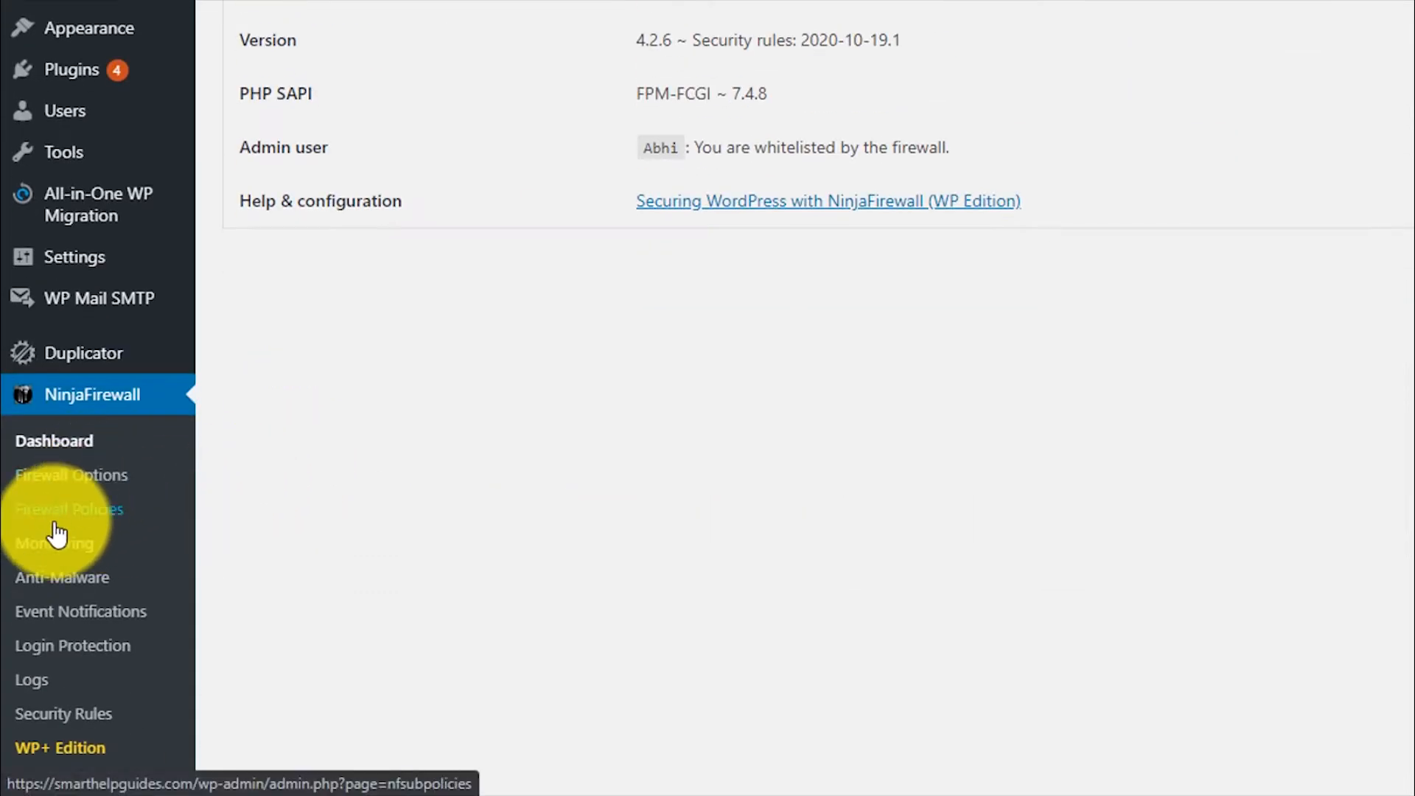
left_click(92, 478)
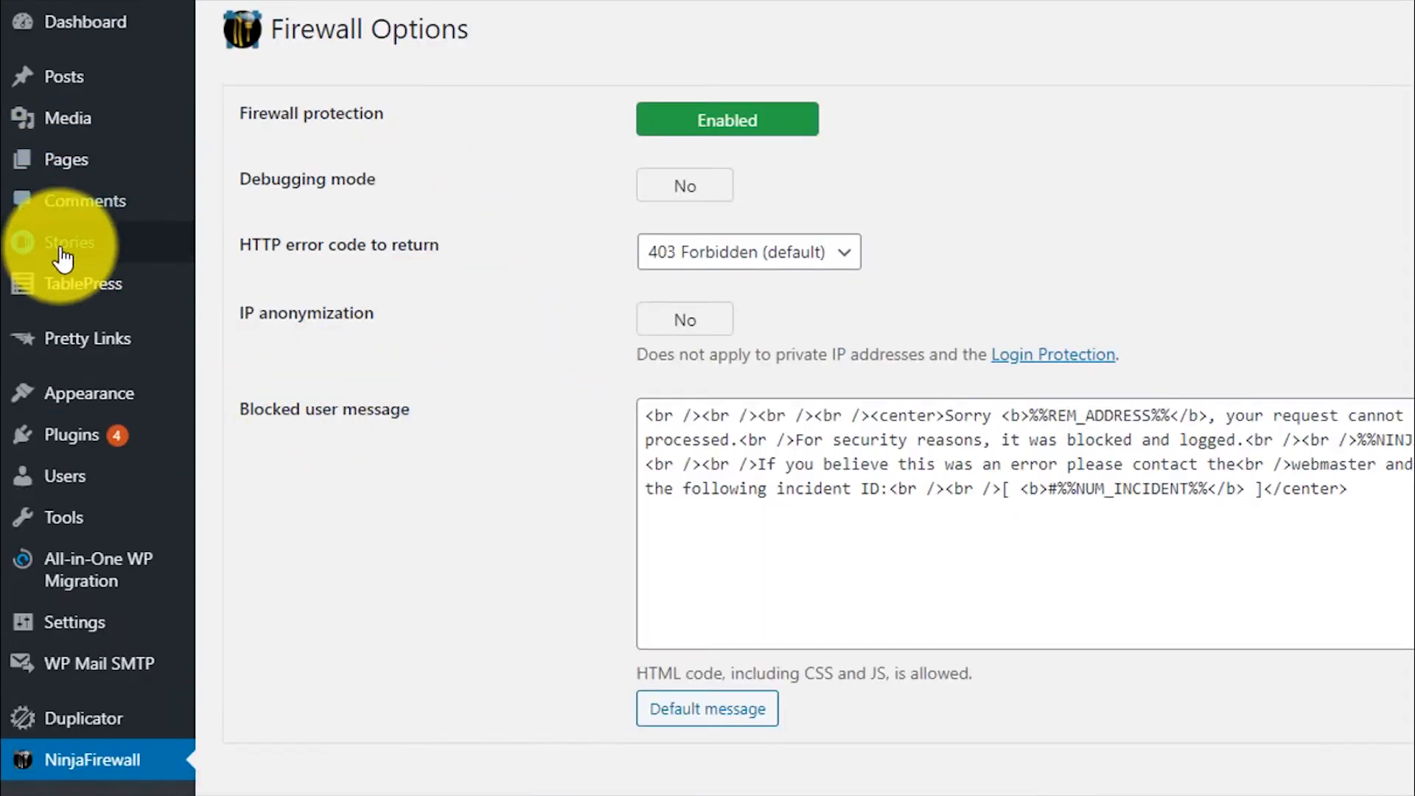
Step: Open the firewall log from the NinjaFirewall Statistics widget on the WordPress dashboard and skim the firewall_2020-10 entries
left_click(77, 18)
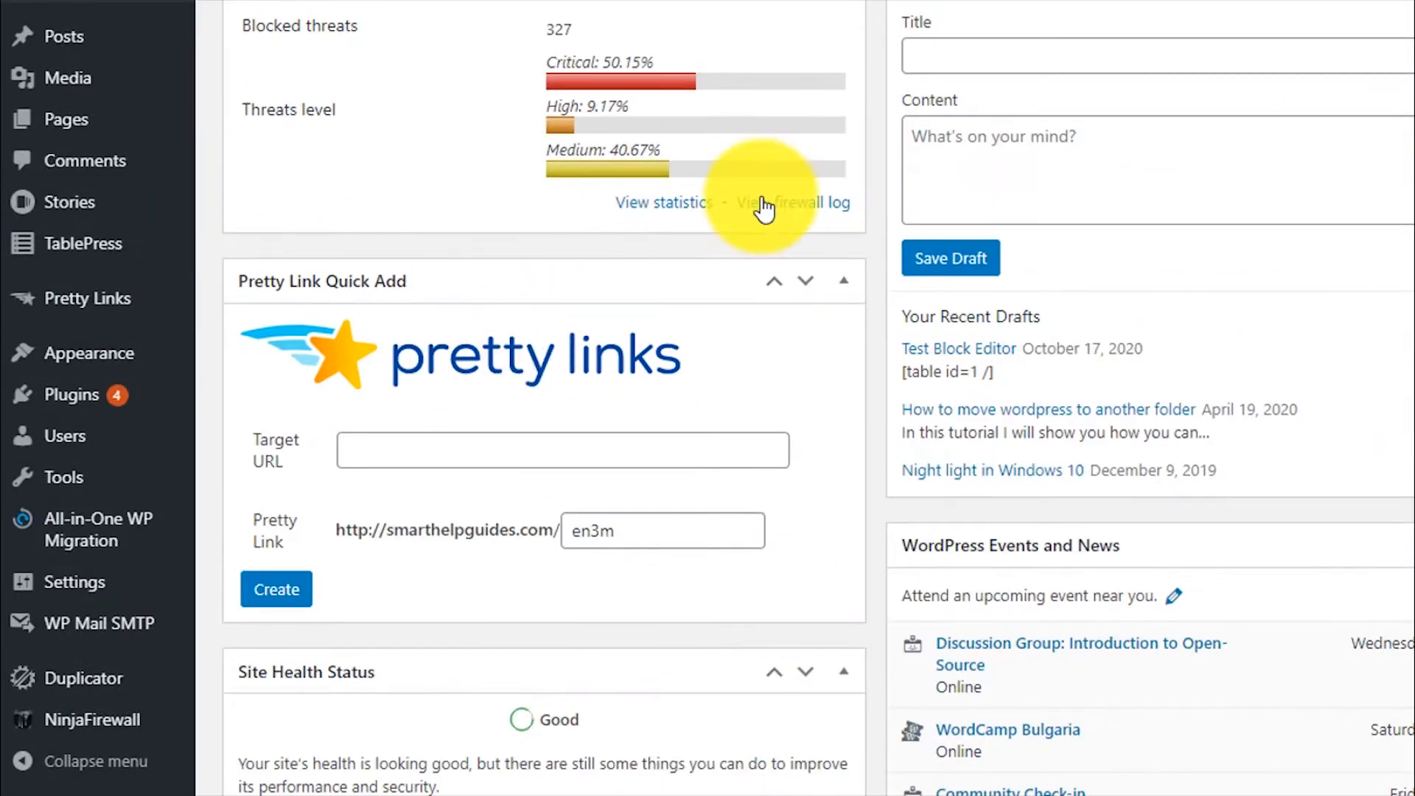
left_click(814, 203)
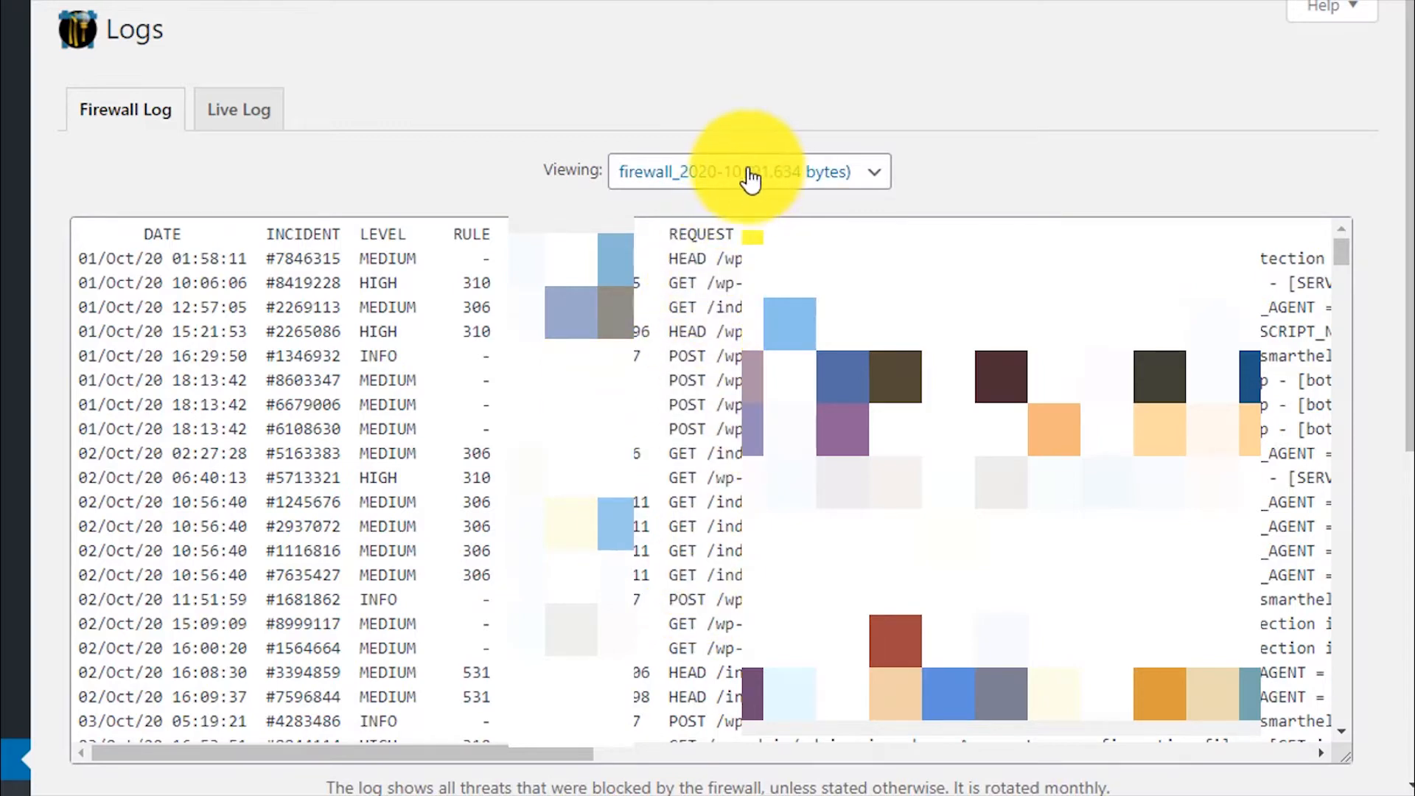
scroll(708, 479, "down", 7)
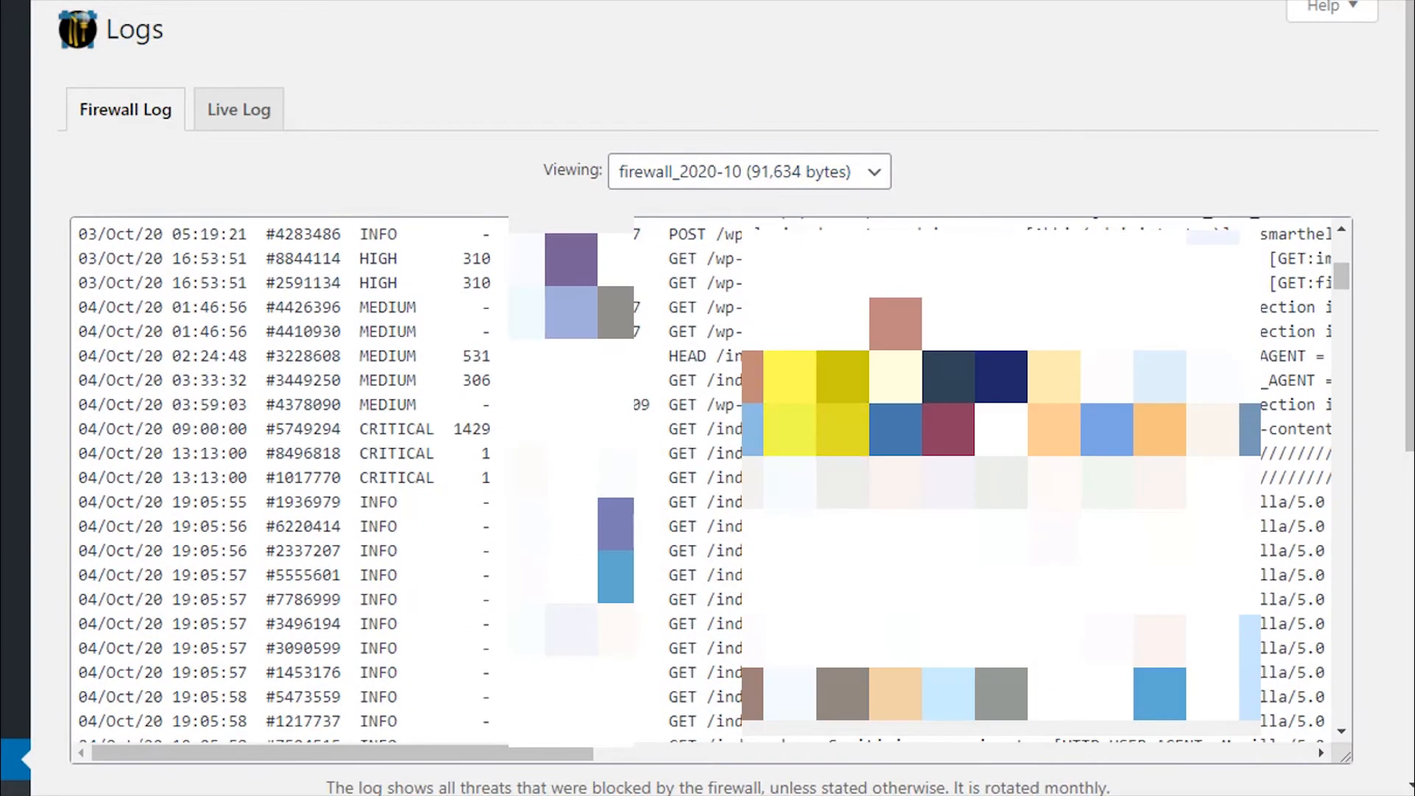
scroll(708, 479, "down", 4)
scroll(708, 479, "down", 20)
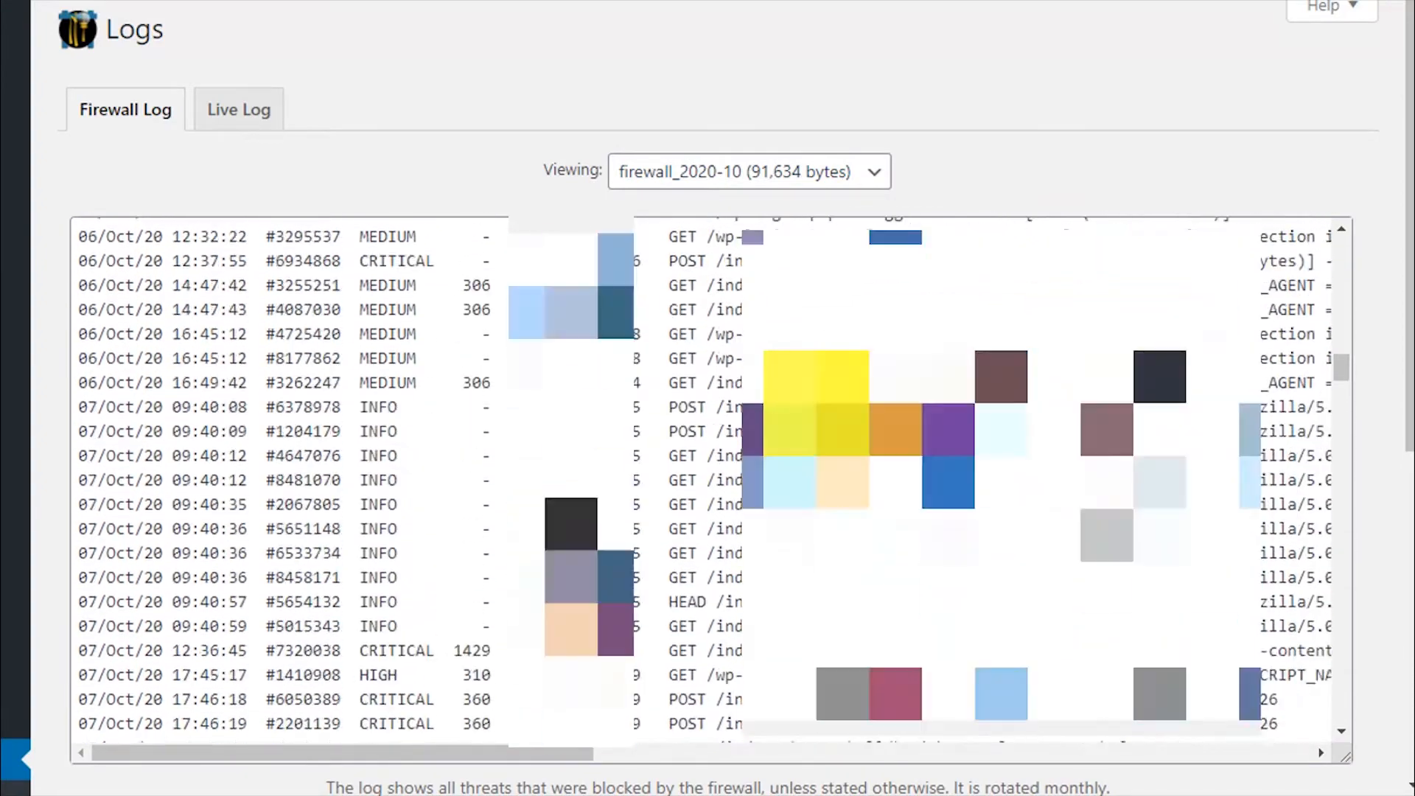
scroll(759, 453, "down", 20)
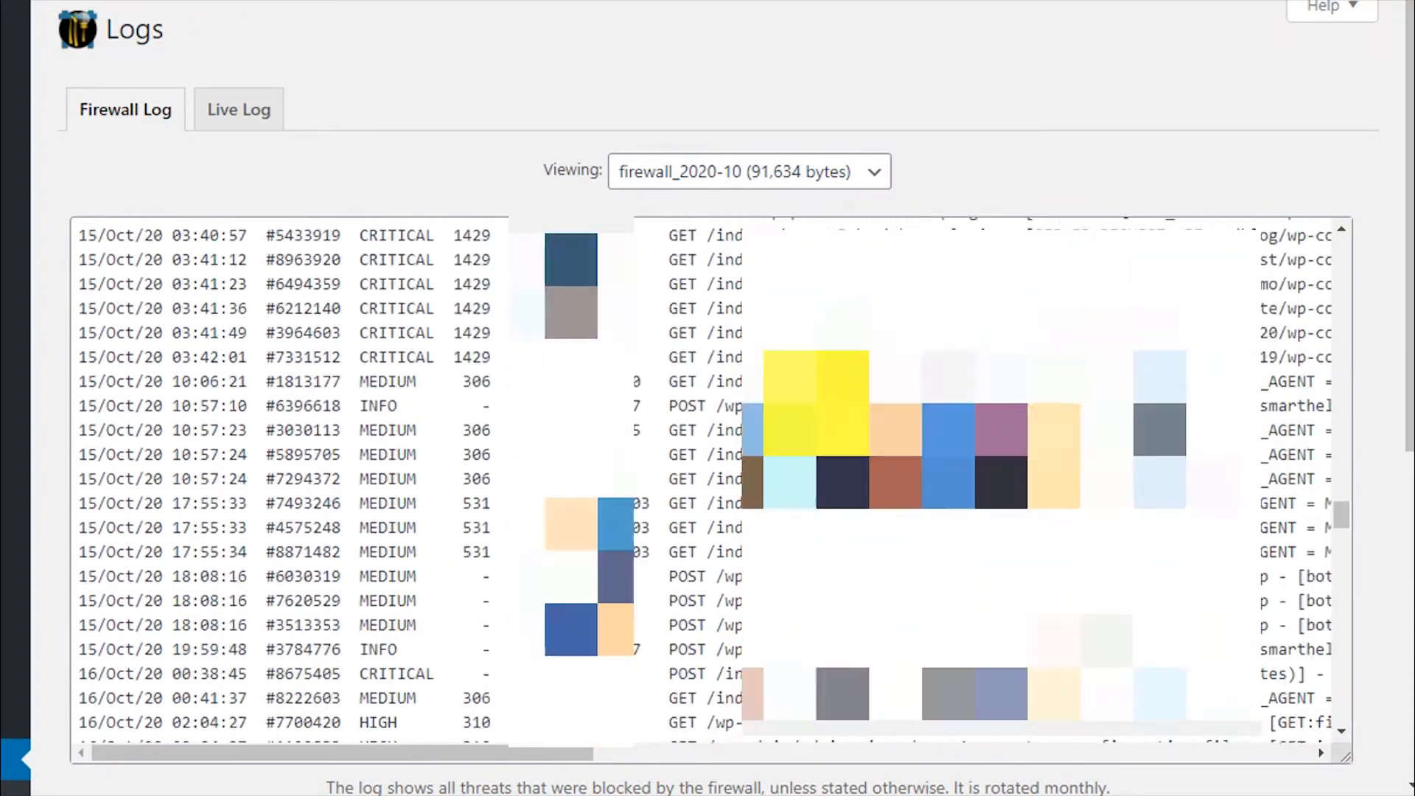
scroll(759, 453, "down", 20)
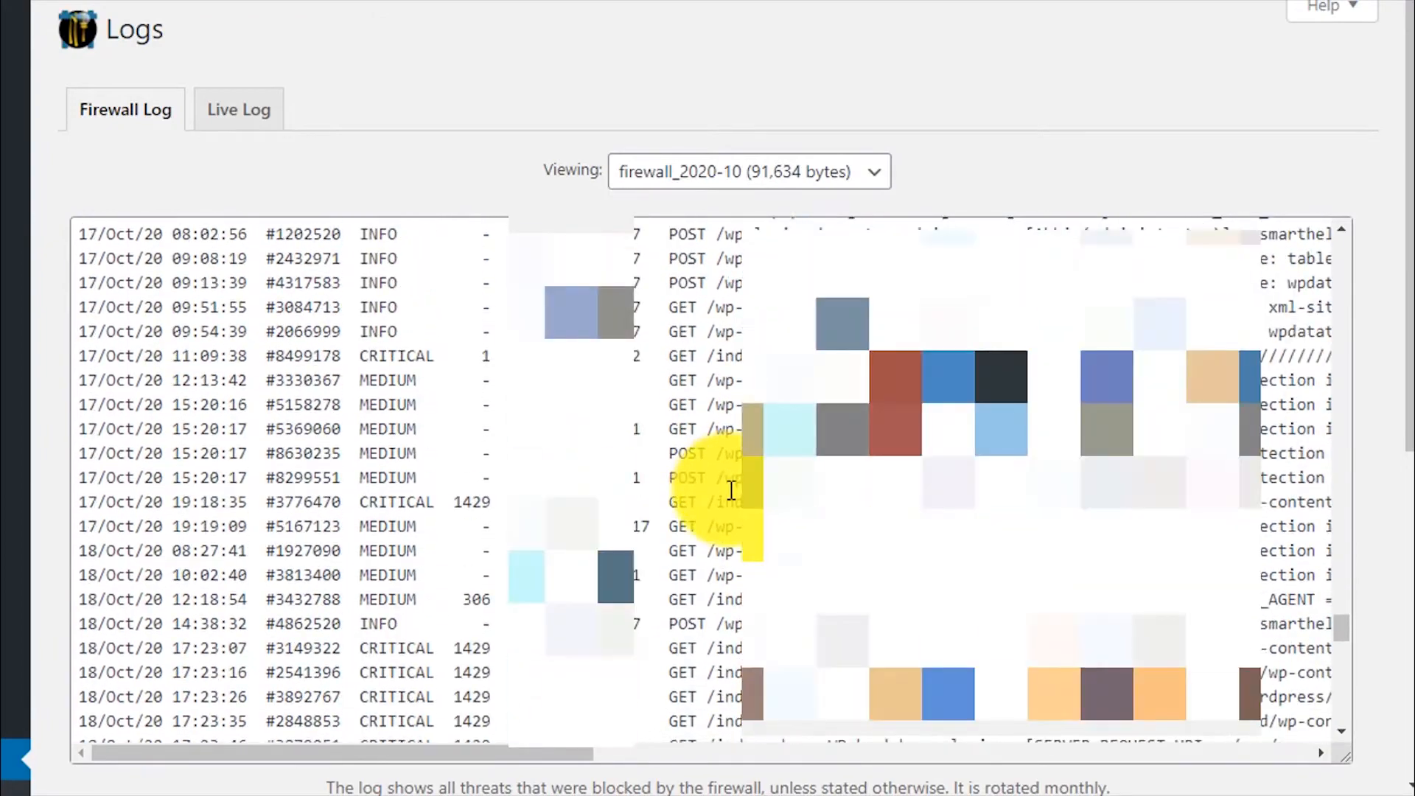
scroll(486, 443, "down", 6)
scroll(347, 468, "up", 15)
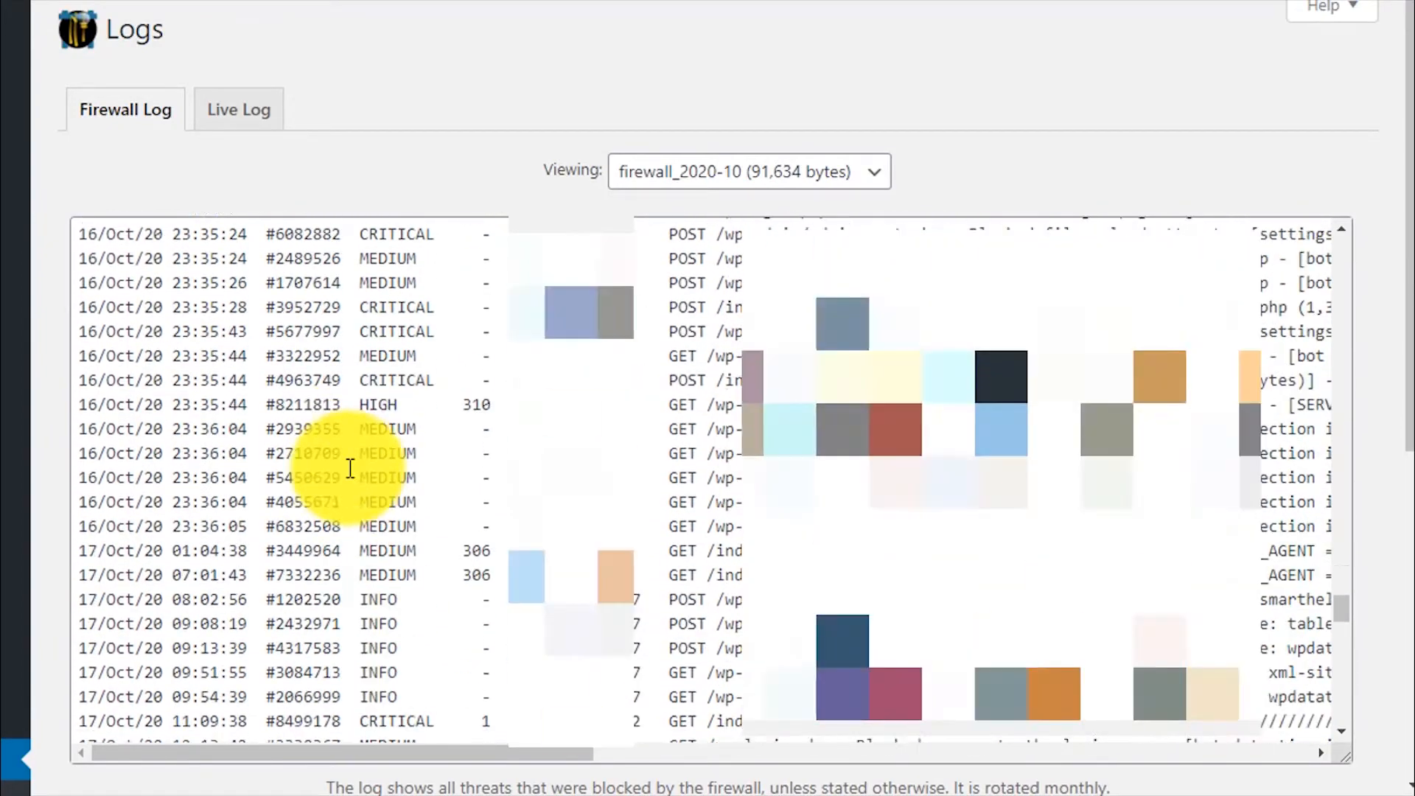
scroll(378, 520, "up", 20)
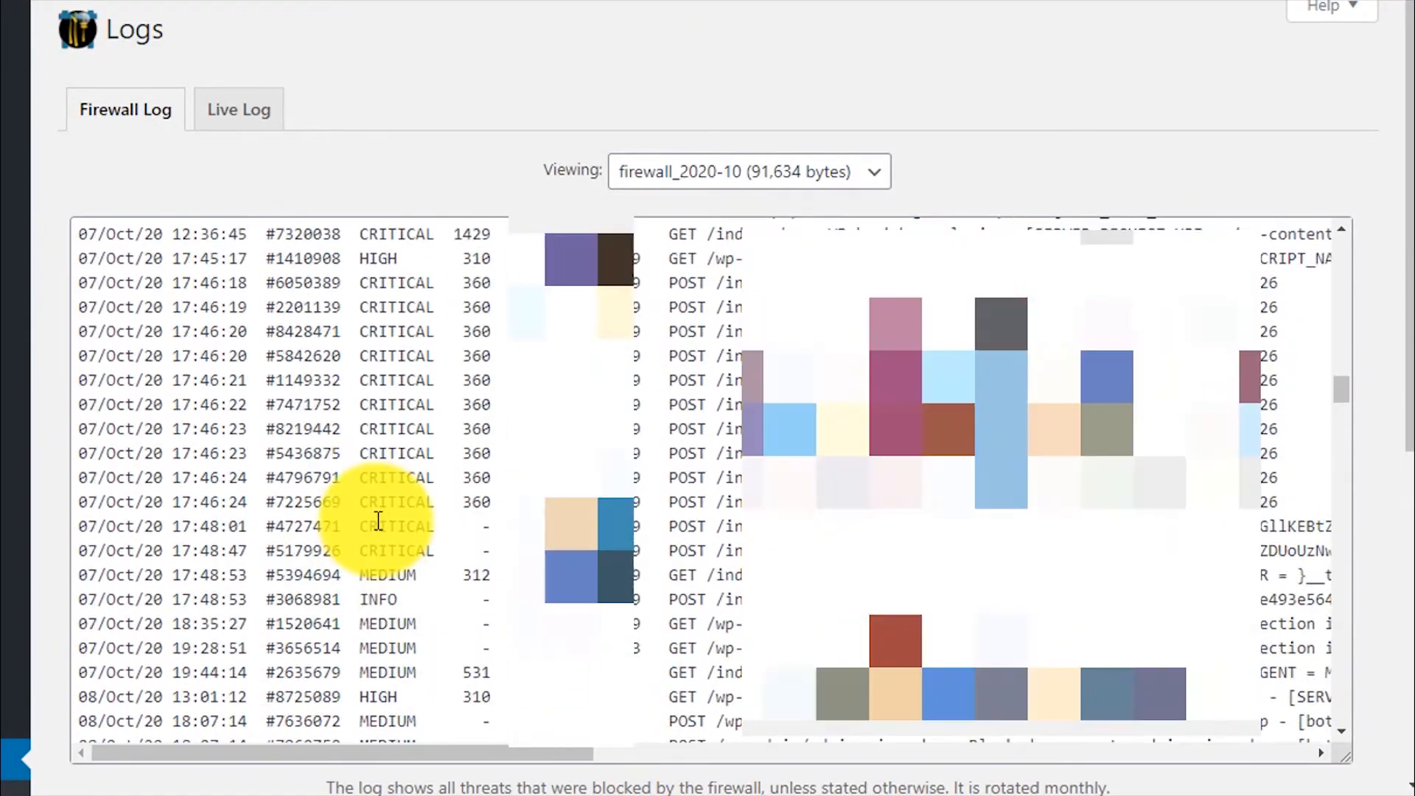
scroll(374, 374, "up", 5)
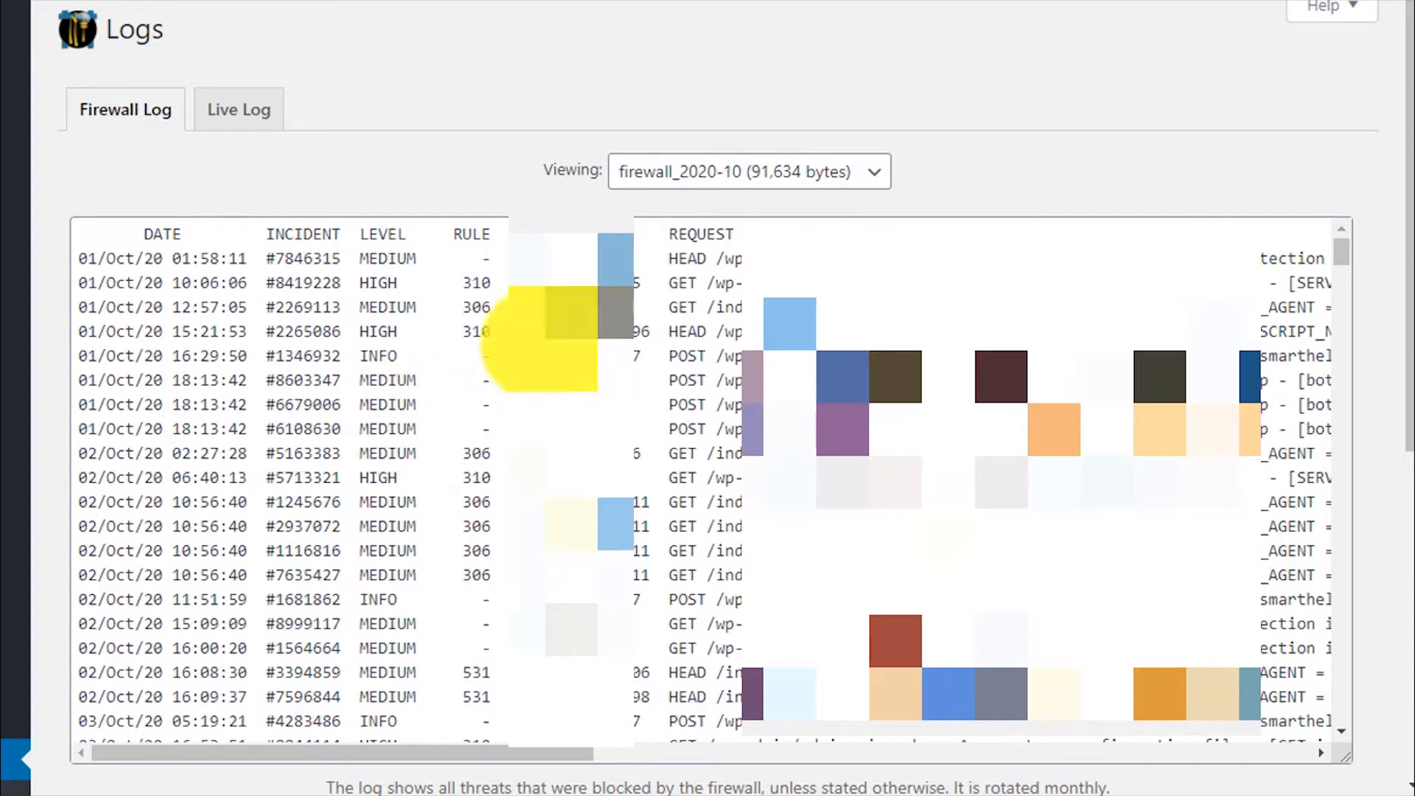
Step: Examine the incident, level, rule and request columns of the firewall log for the entries from 1 to 7 October
left_click_drag(332, 356, 398, 356)
left_click(639, 423)
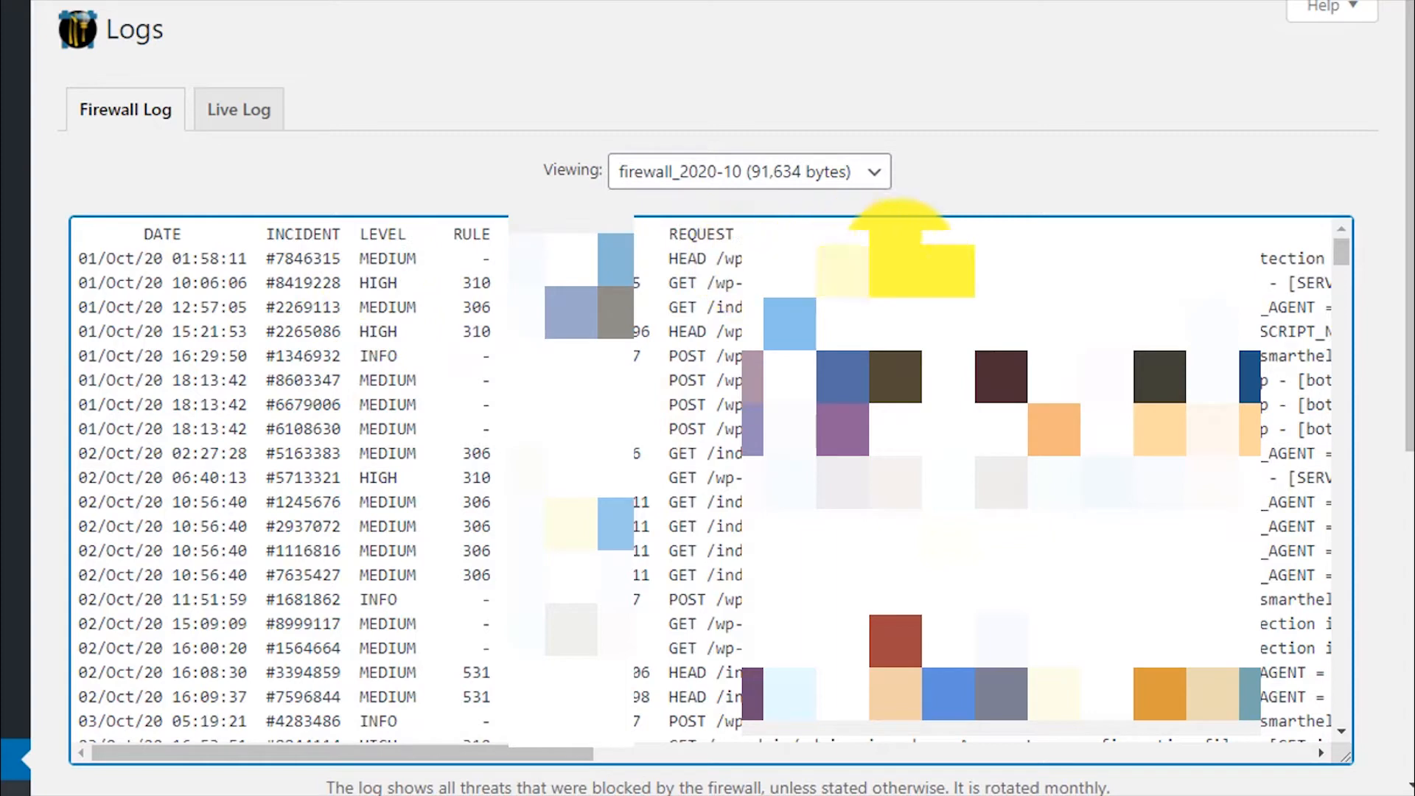
left_click(918, 236)
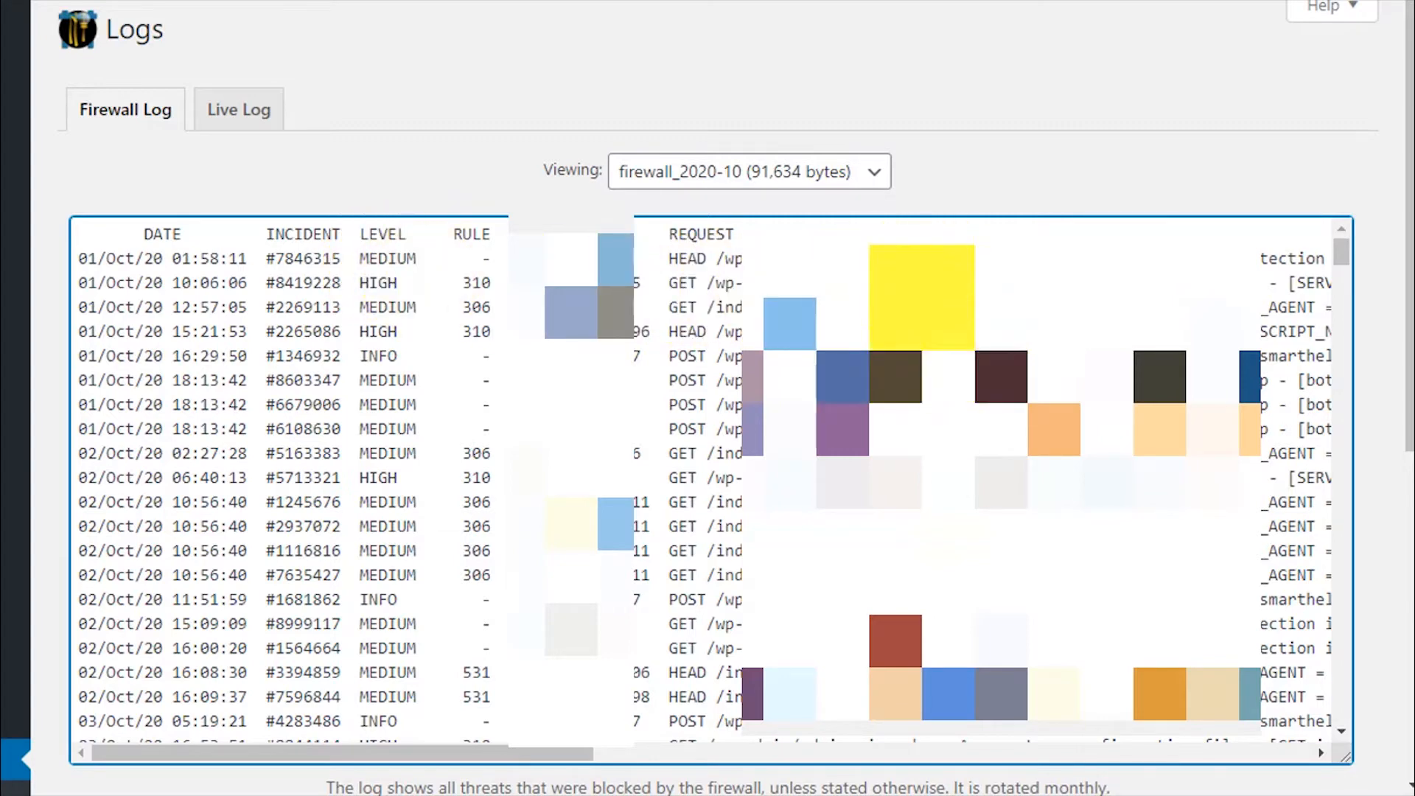
scroll(569, 489, "down", 1)
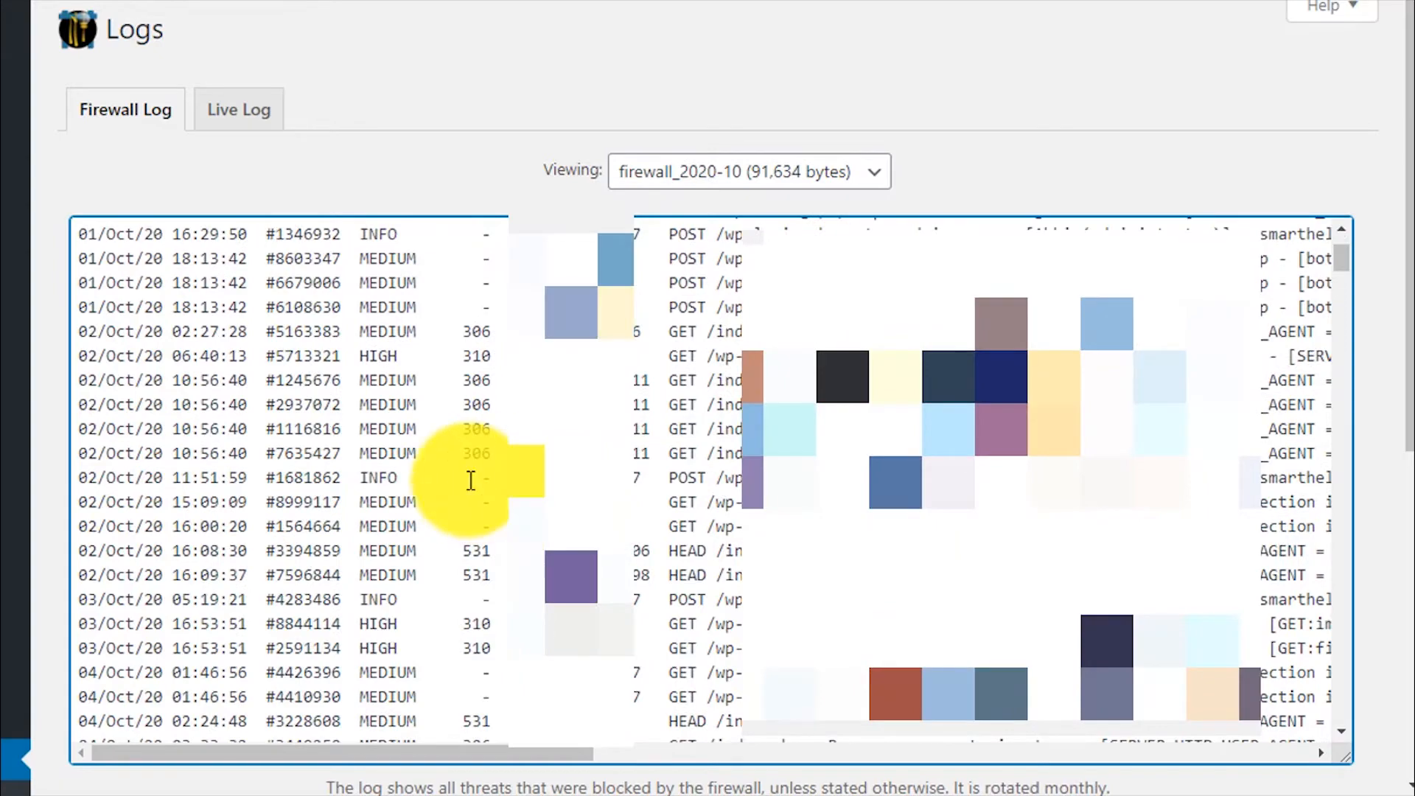
scroll(516, 501, "down", 1)
scroll(616, 524, "down", 5)
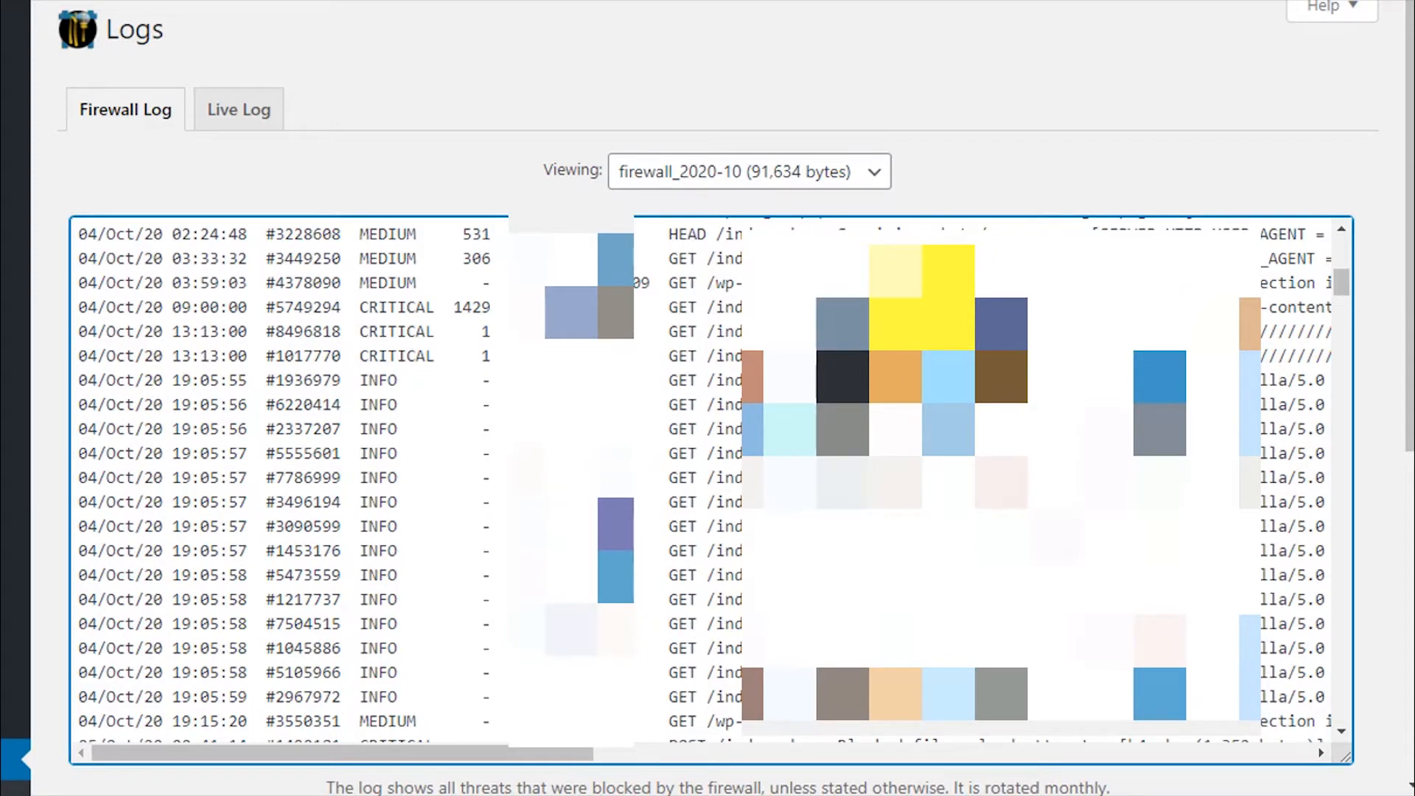
scroll(816, 508, "down", 6)
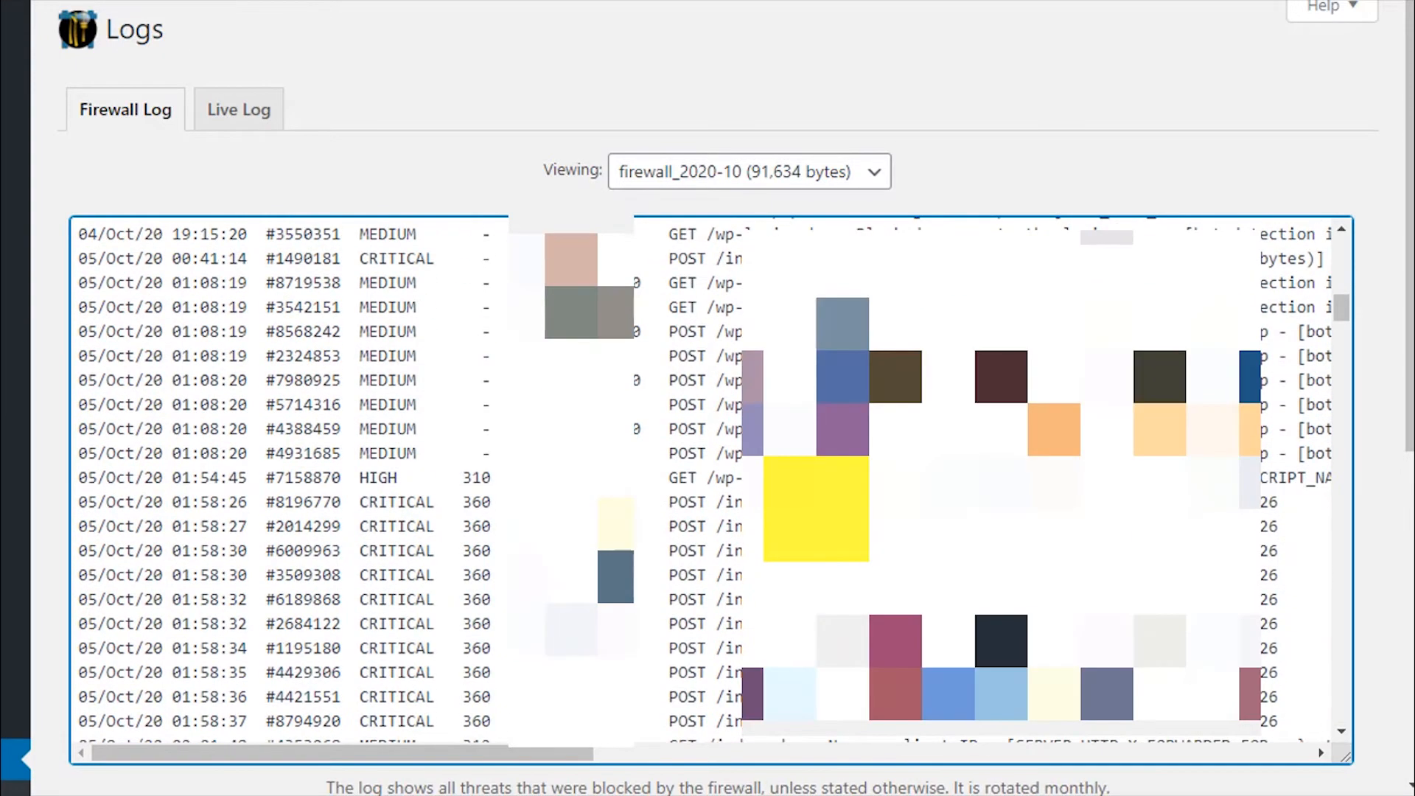
scroll(816, 509, "down", 3)
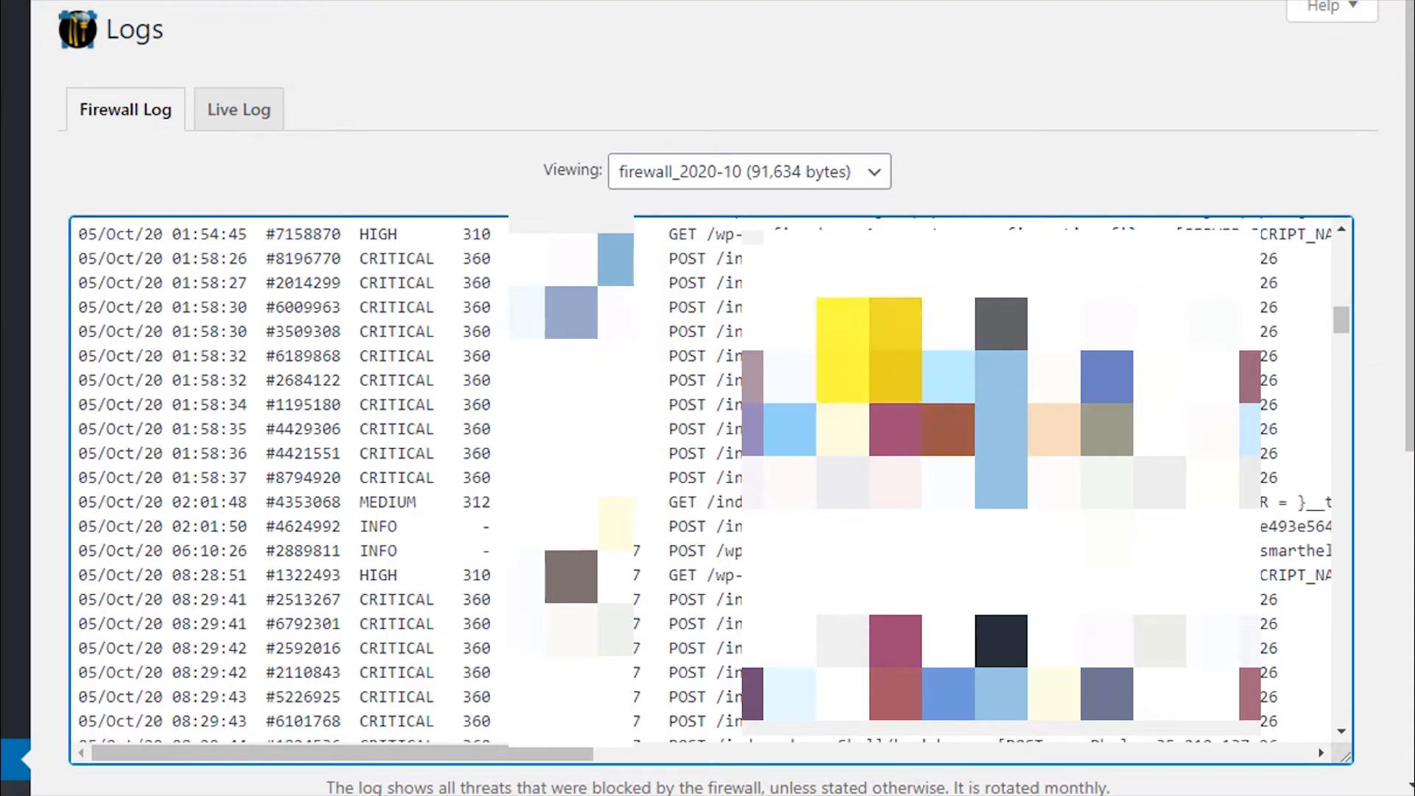
scroll(974, 403, "down", 3)
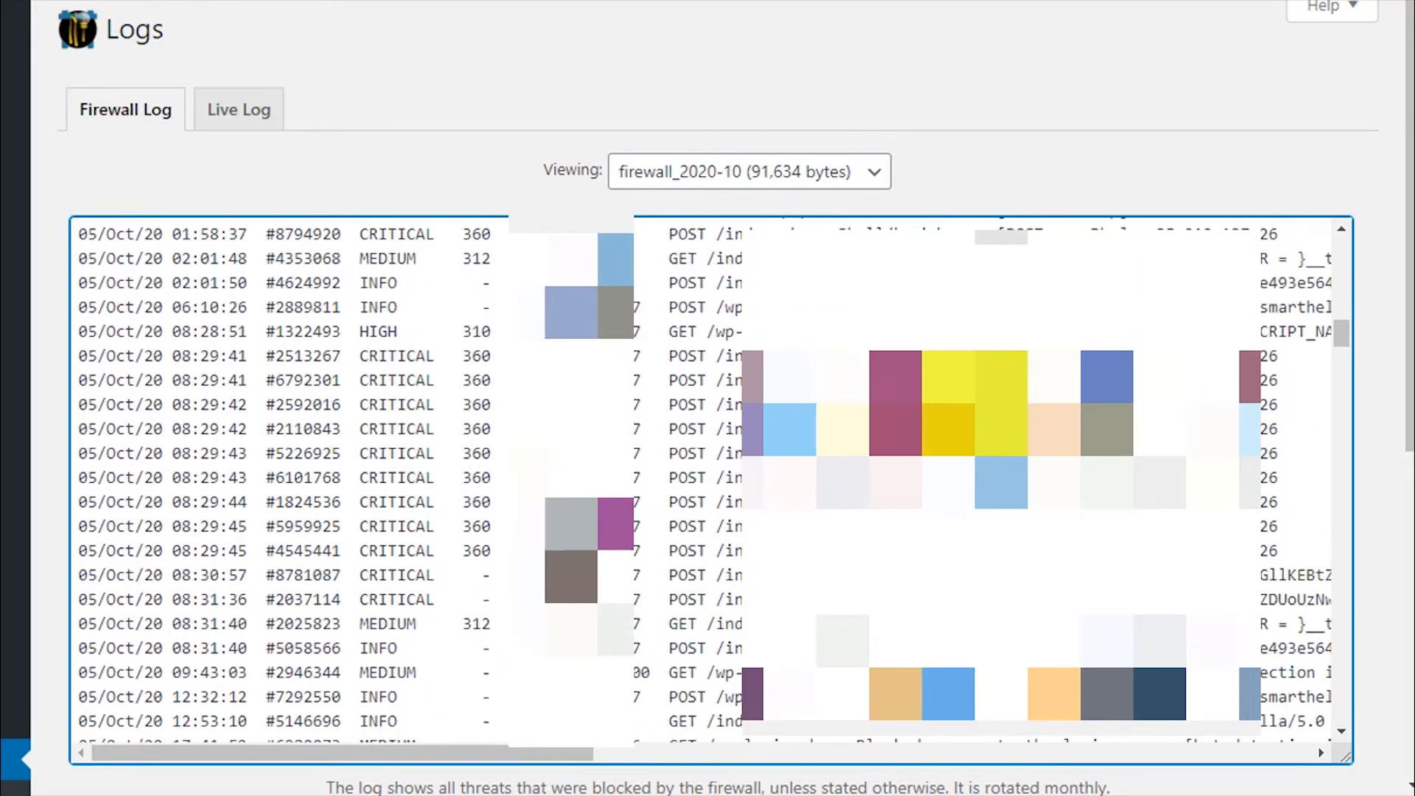
scroll(472, 450, "down", 5)
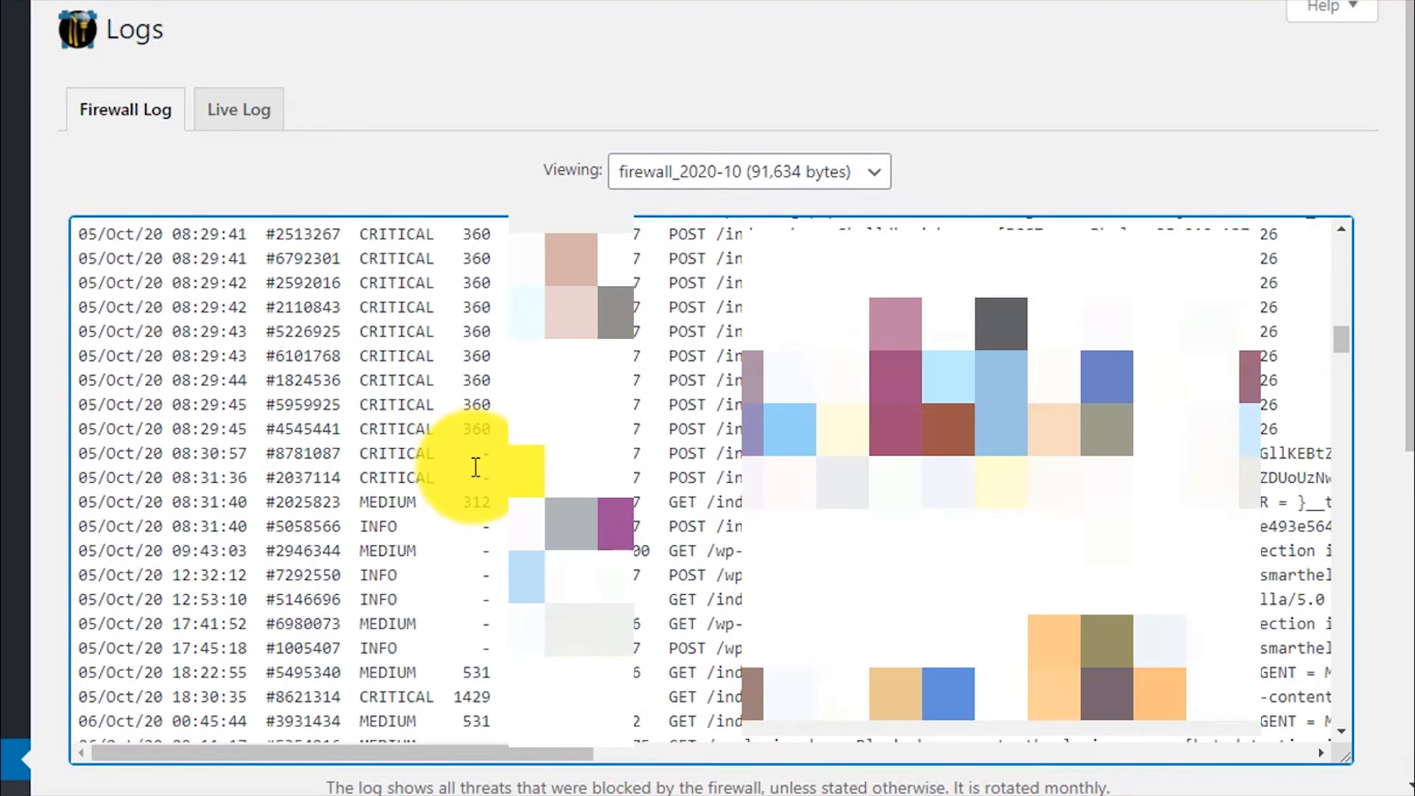
scroll(476, 476, "down", 5)
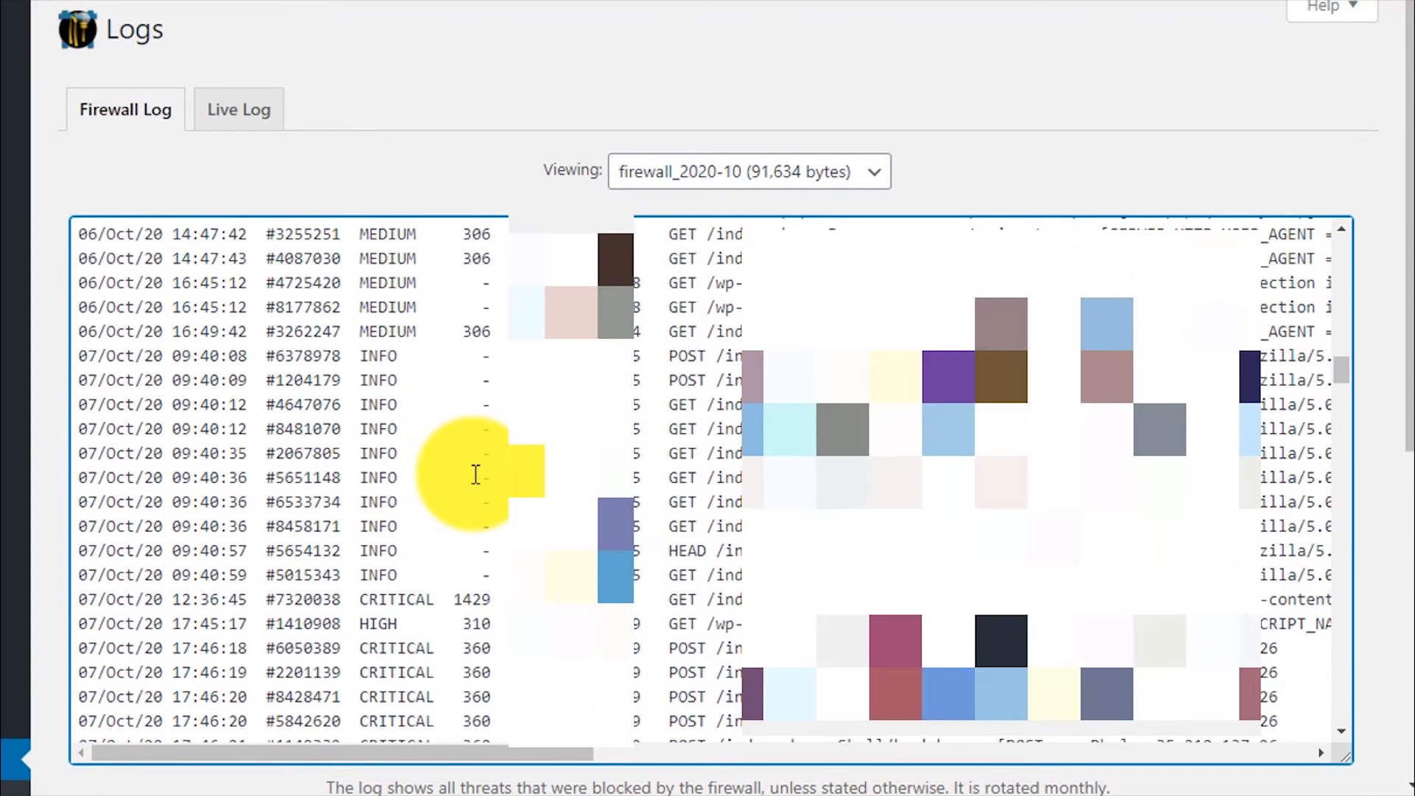
scroll(476, 476, "down", 5)
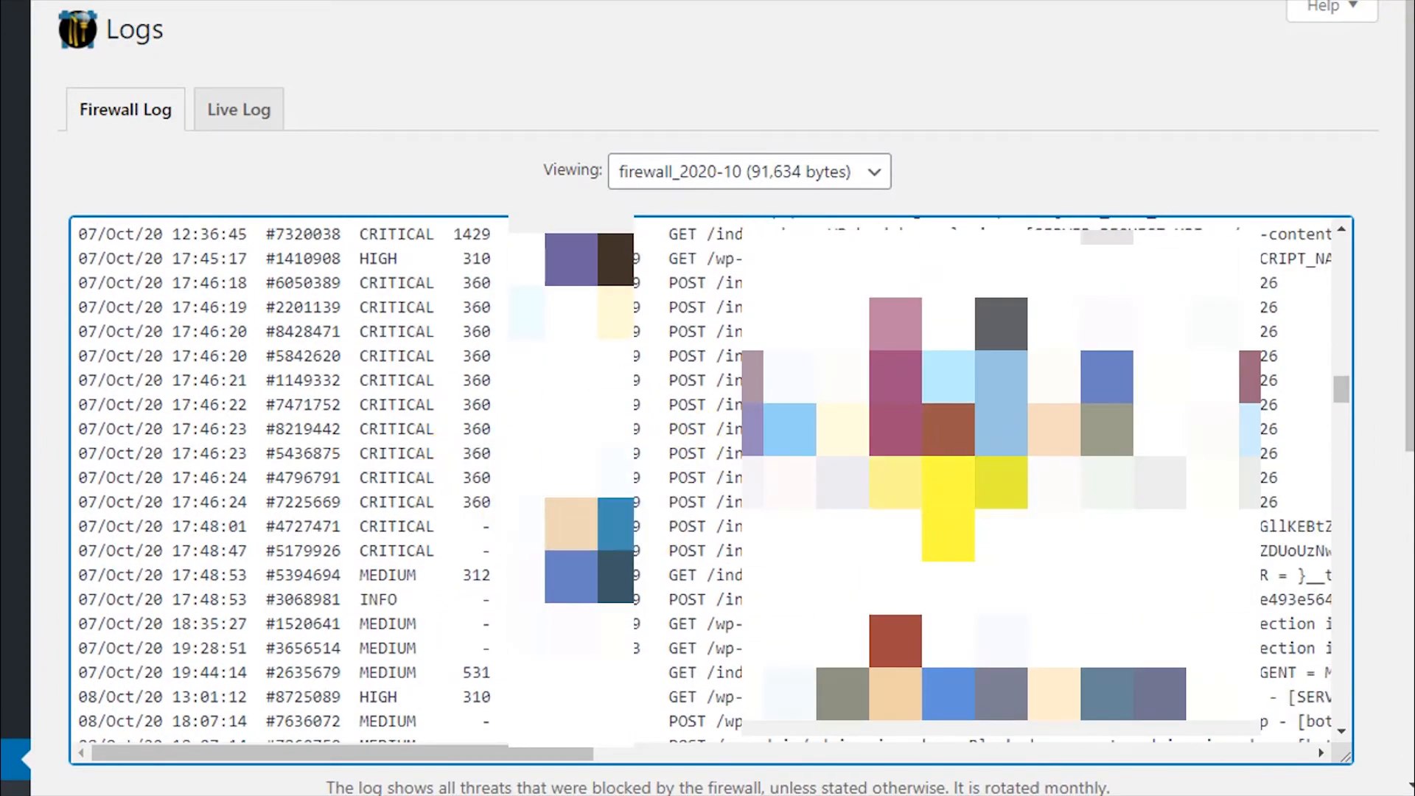
Step: Review the blocked requests and their threat levels in the firewall log entries from 8 to 16 October
scroll(708, 479, "down", 11)
scroll(708, 479, "up", 3)
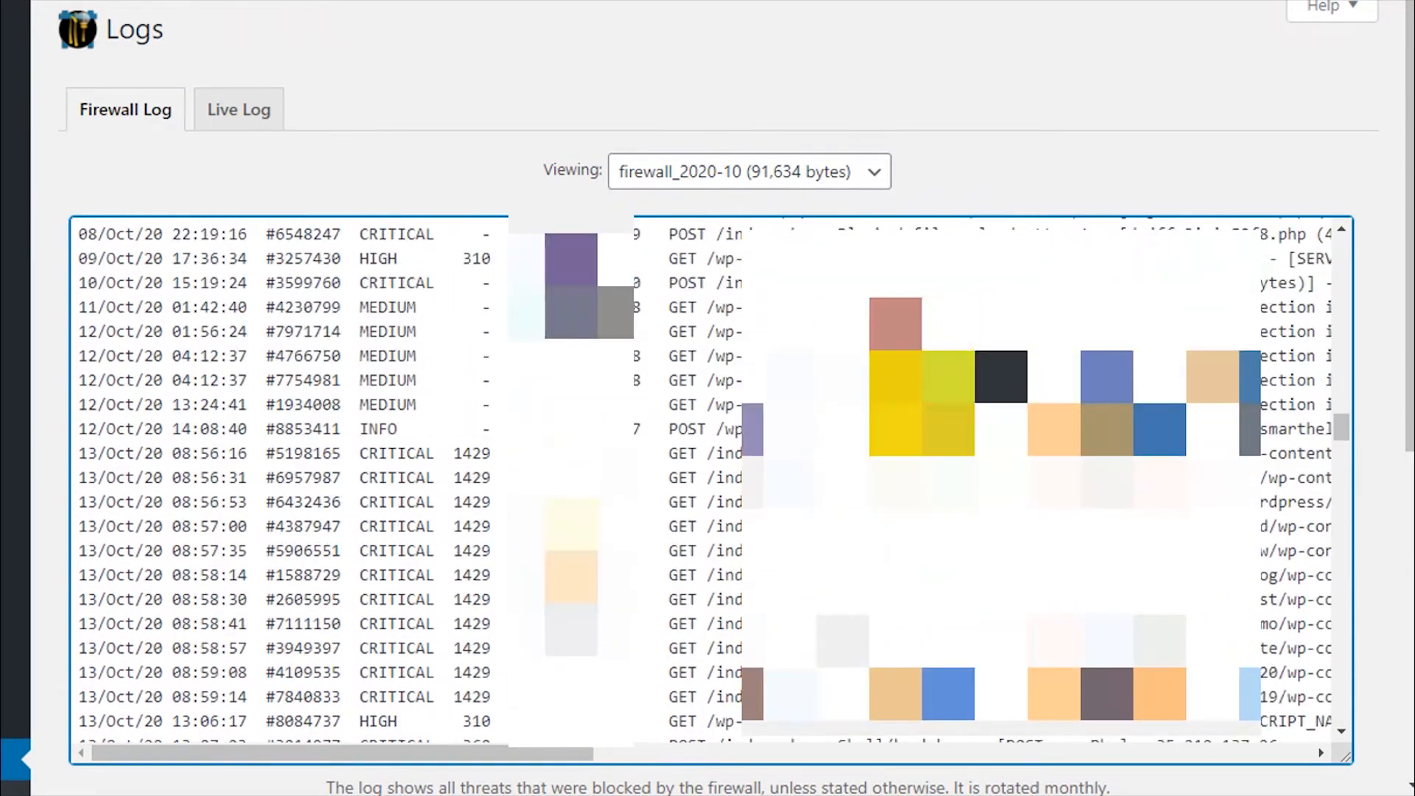
scroll(708, 479, "up", 5)
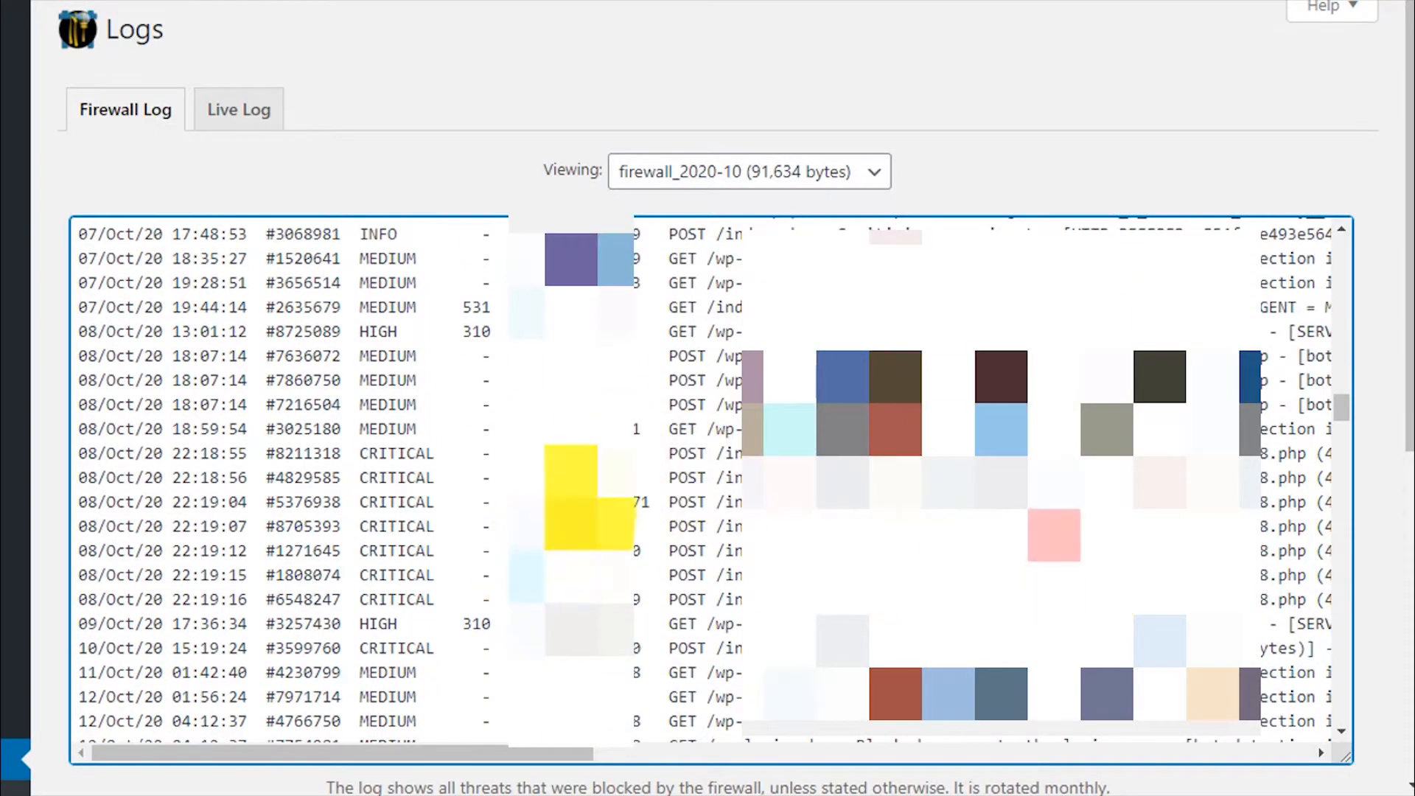
scroll(688, 544, "down", 5)
scroll(1194, 331, "up", 2)
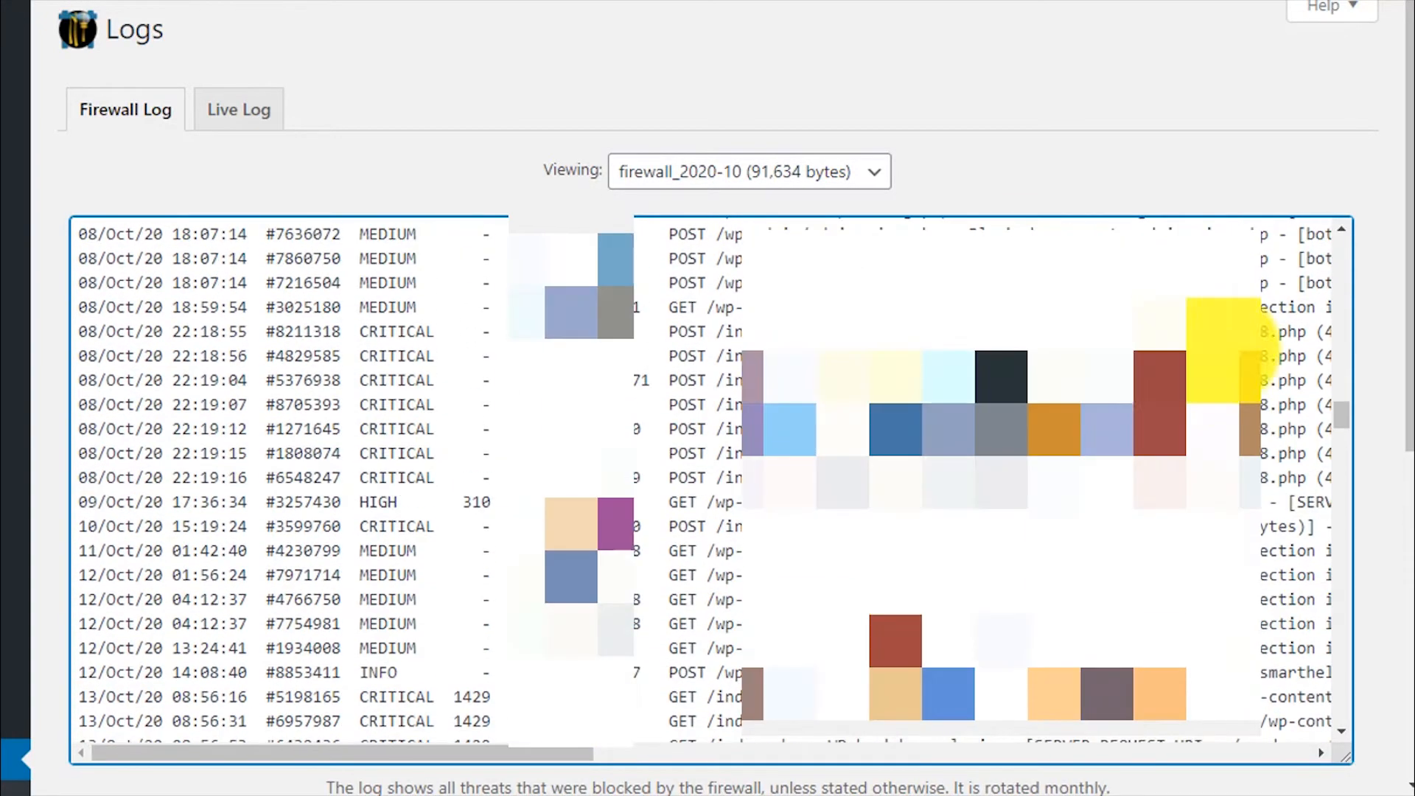
scroll(619, 638, "down", 15)
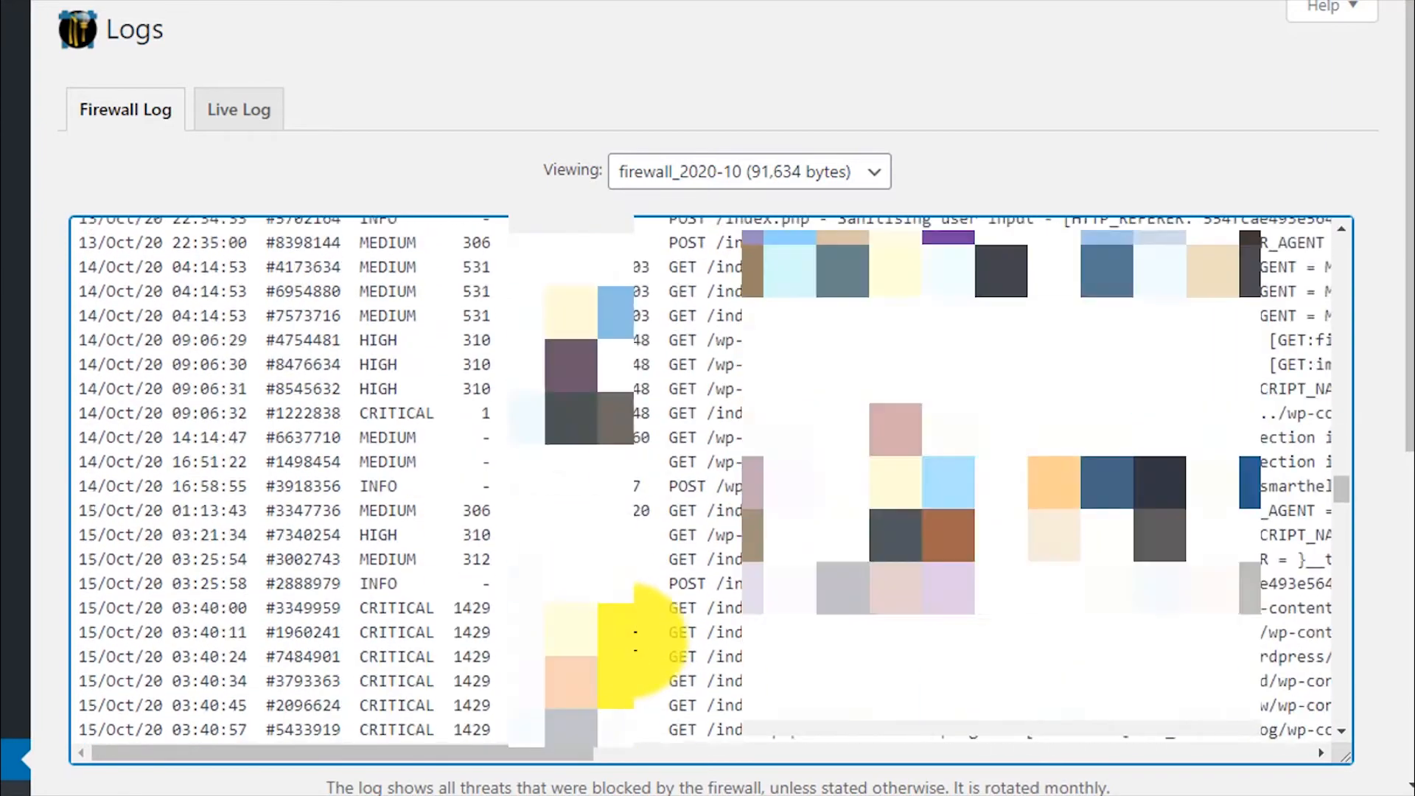
scroll(637, 645, "down", 15)
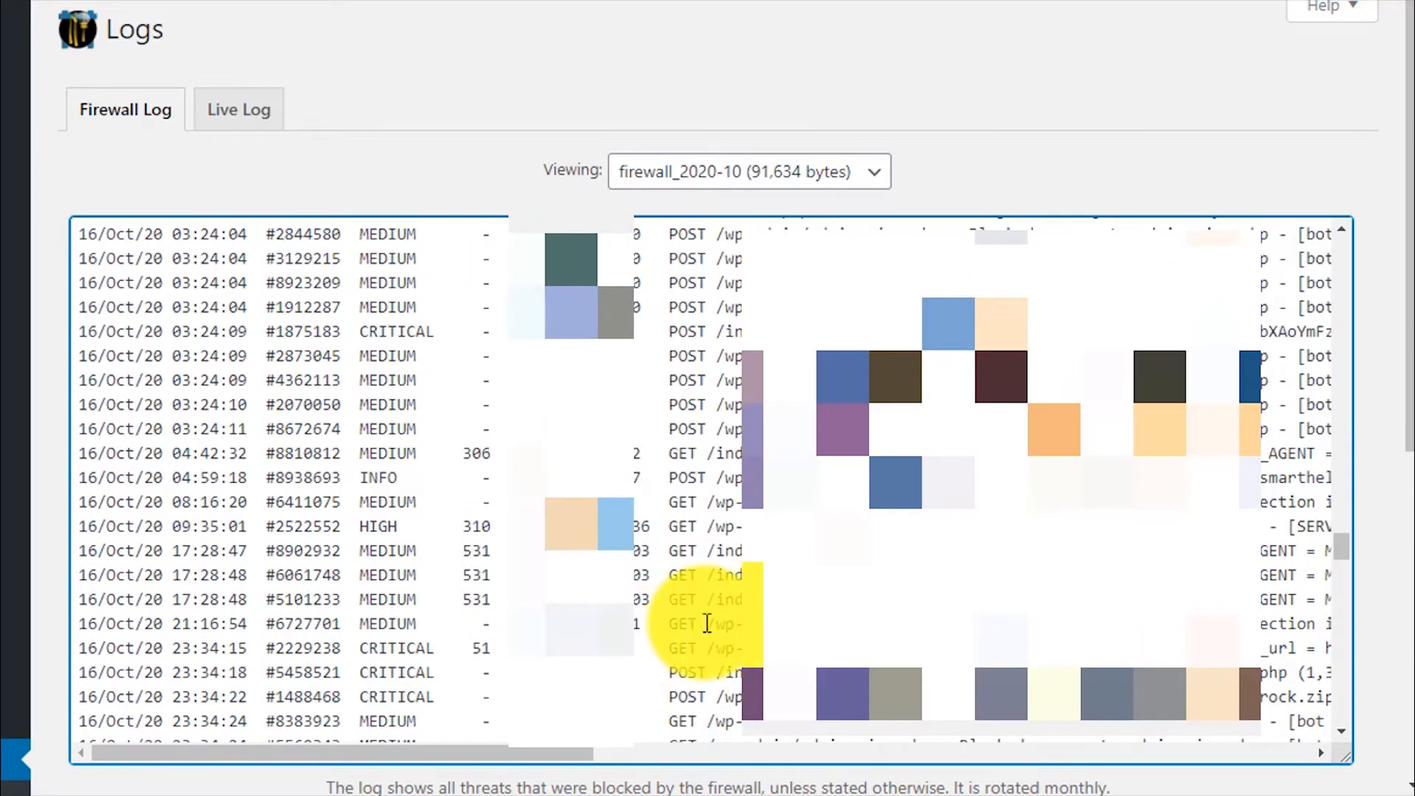
Step: Skim the firewall log entries after 16 October and check the firewall mode on the NinjaFirewall dashboard
scroll(663, 623, "down", 9)
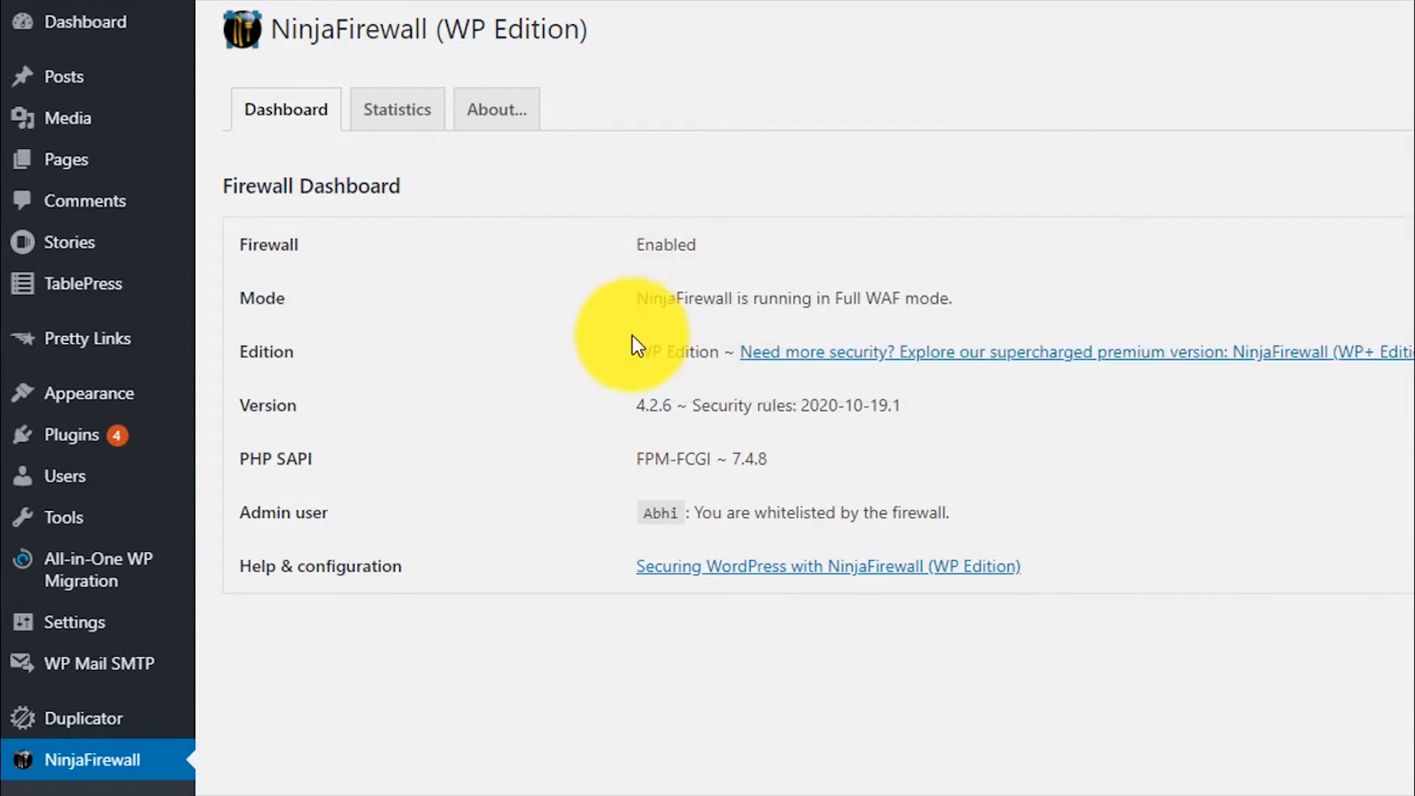
left_click_drag(689, 297, 836, 300)
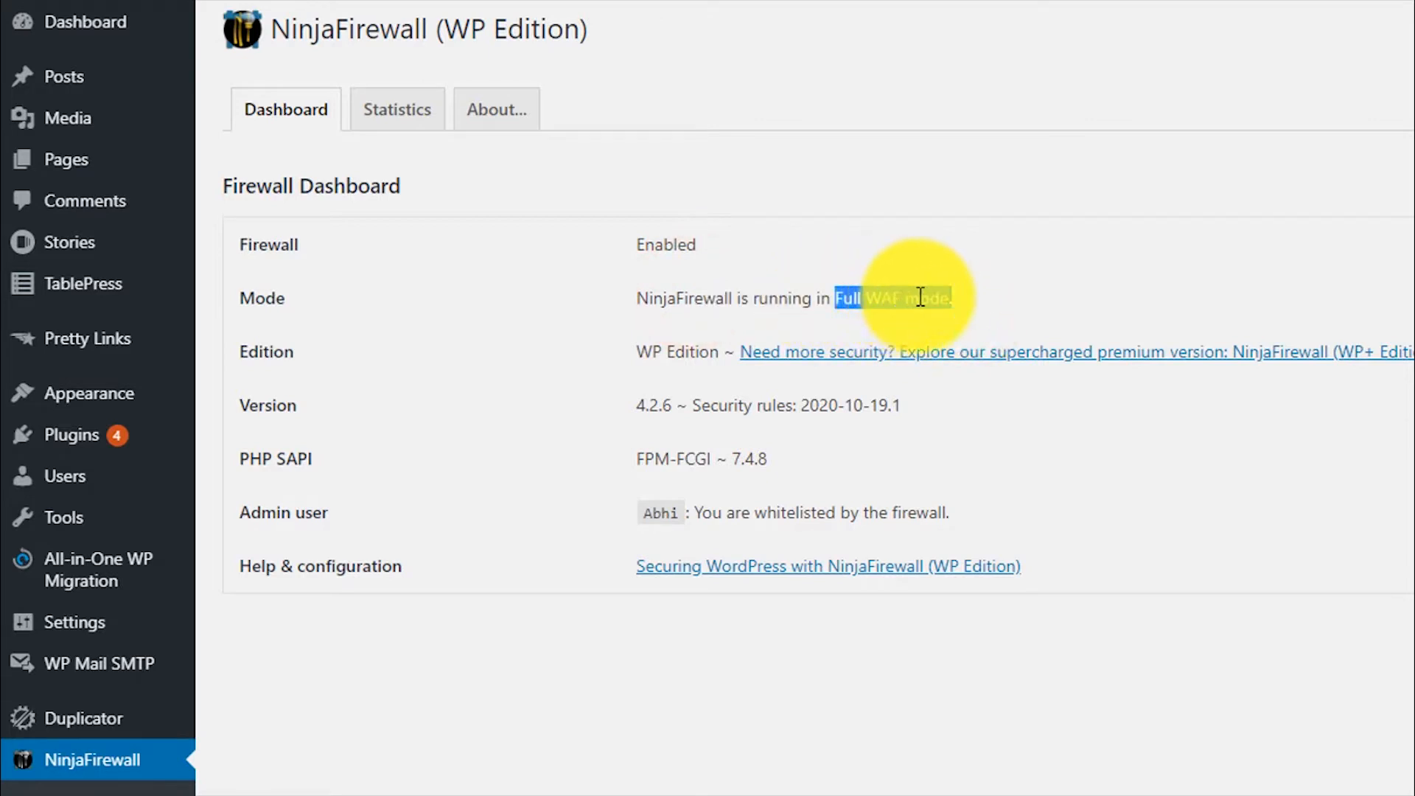
left_click(1010, 308)
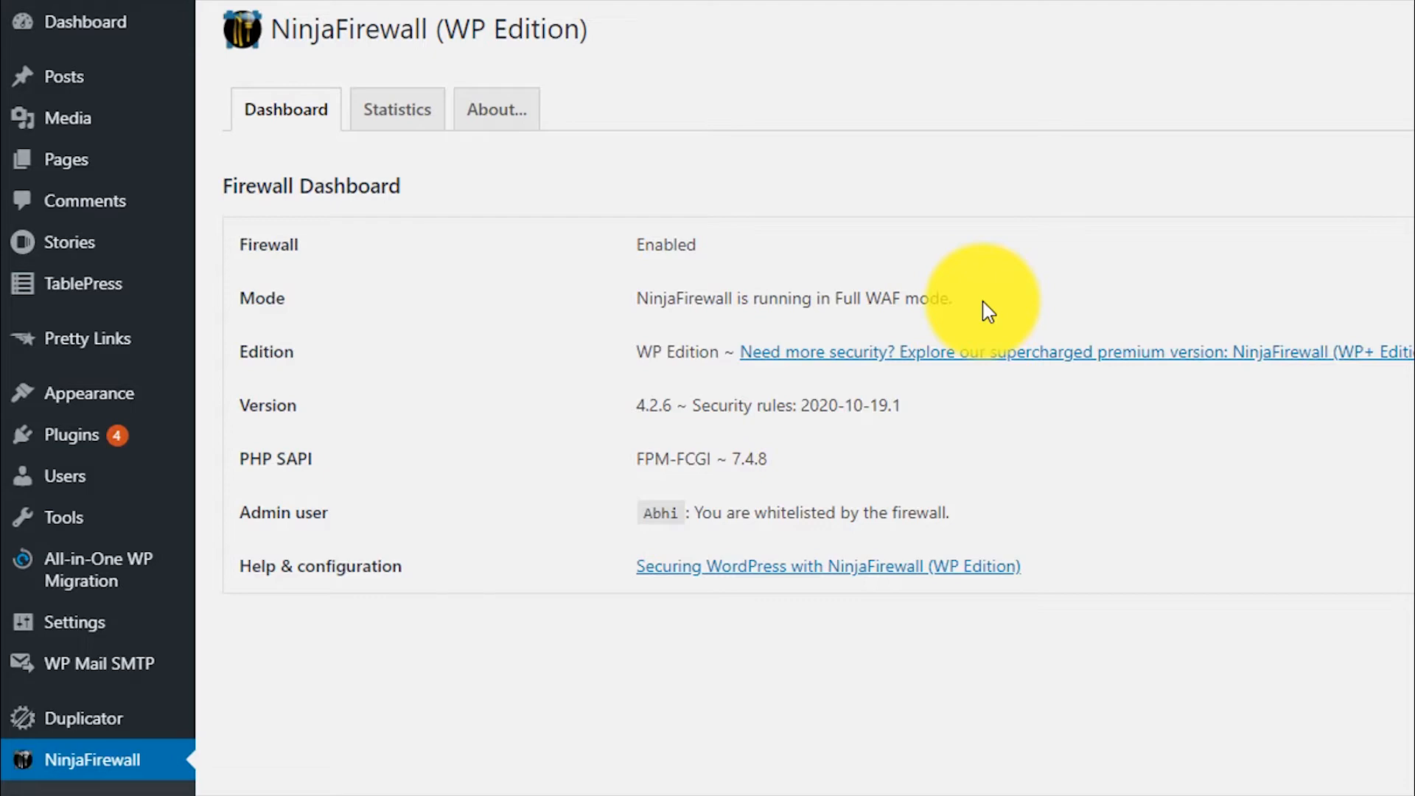
Step: Open the Firewall Options page and view the available HTTP error codes to return without changing the selection
scroll(121, 560, "down", 3)
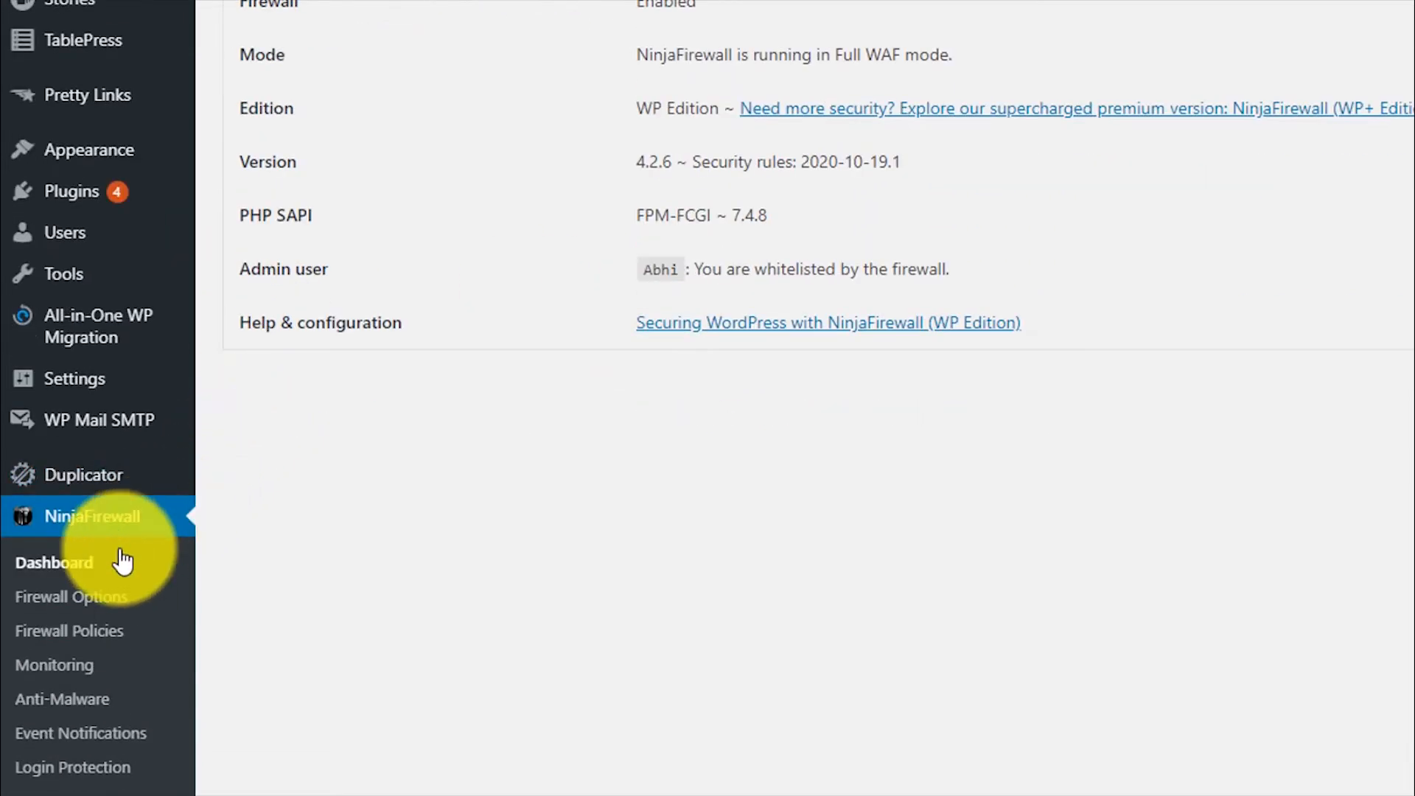
left_click(94, 593)
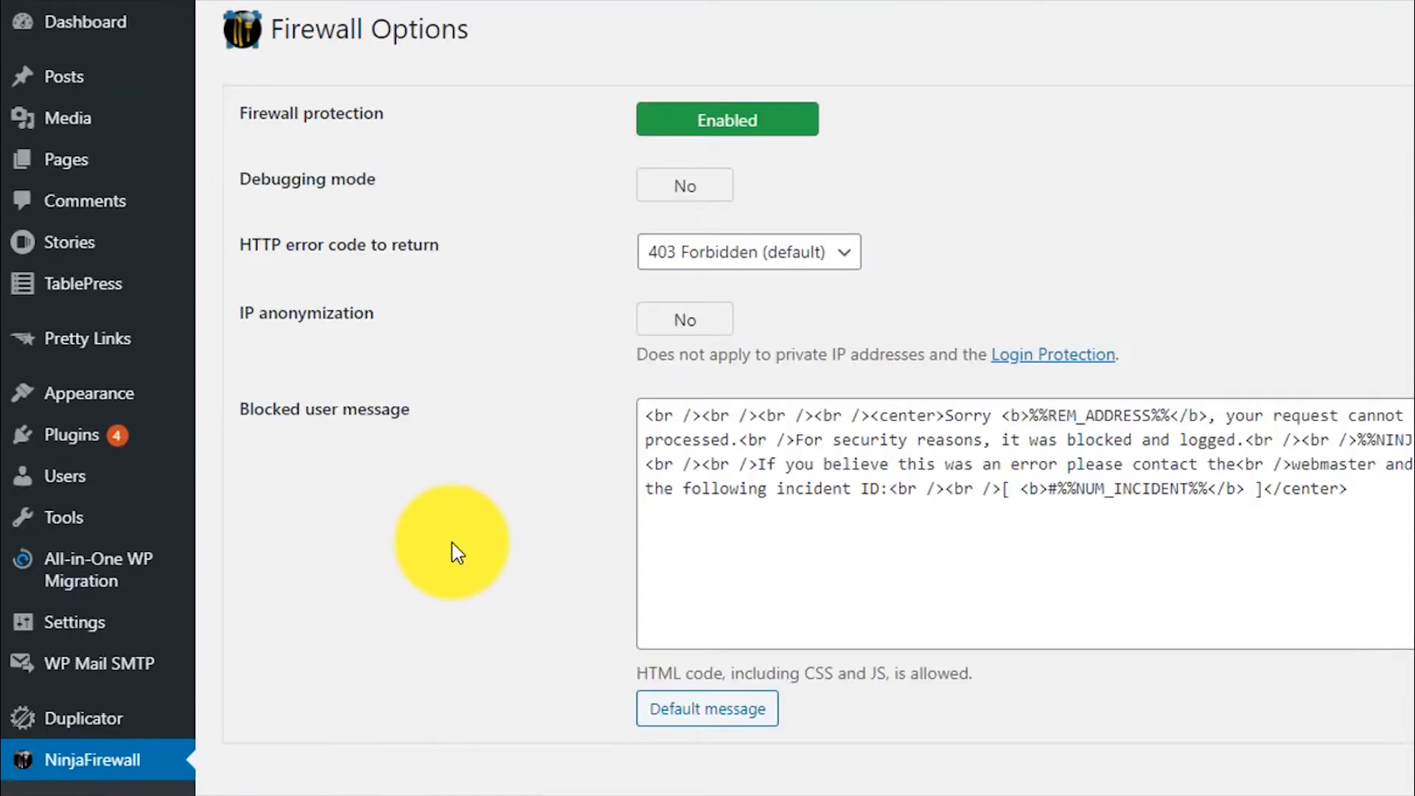
scroll(453, 542, "down", 5)
scroll(453, 543, "up", 5)
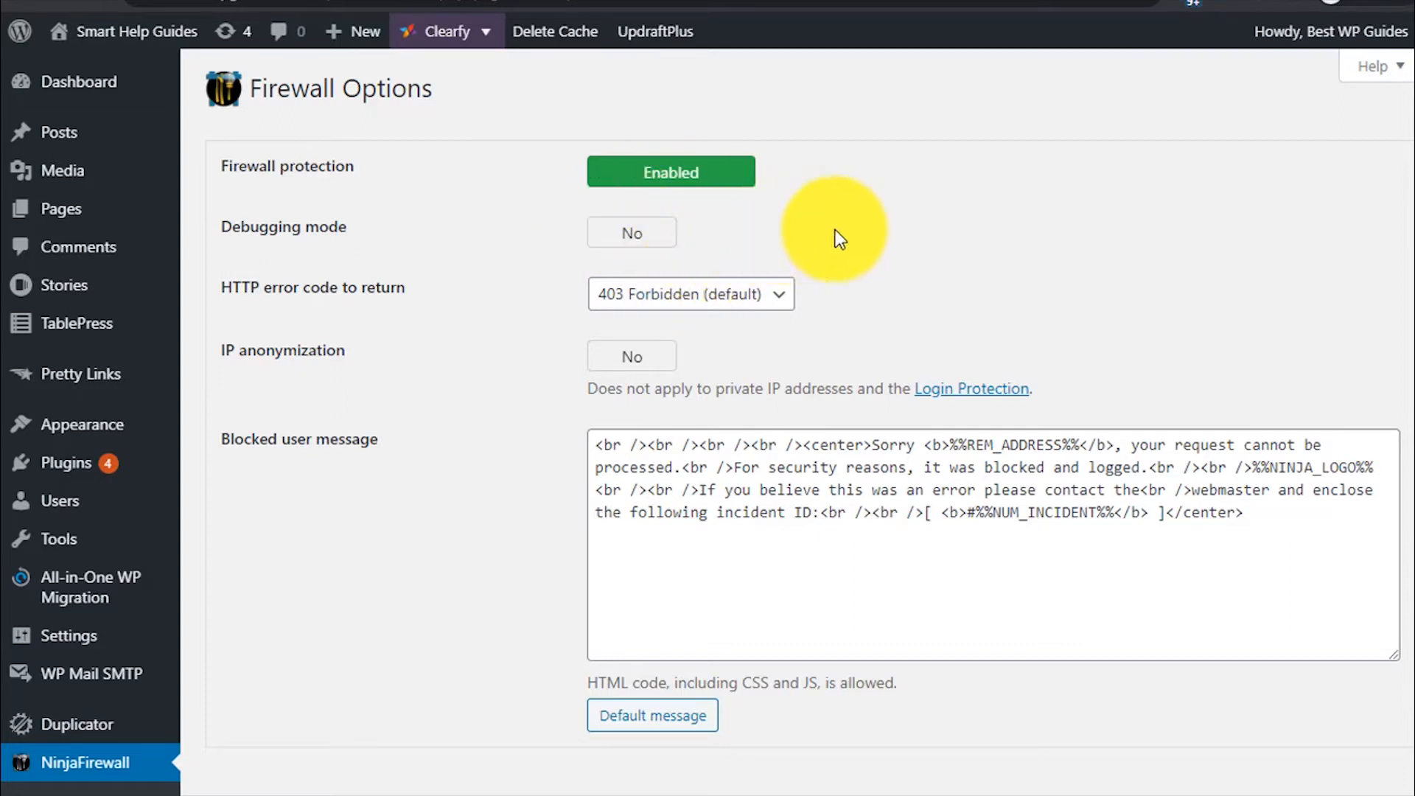
scroll(862, 244, "down", 2)
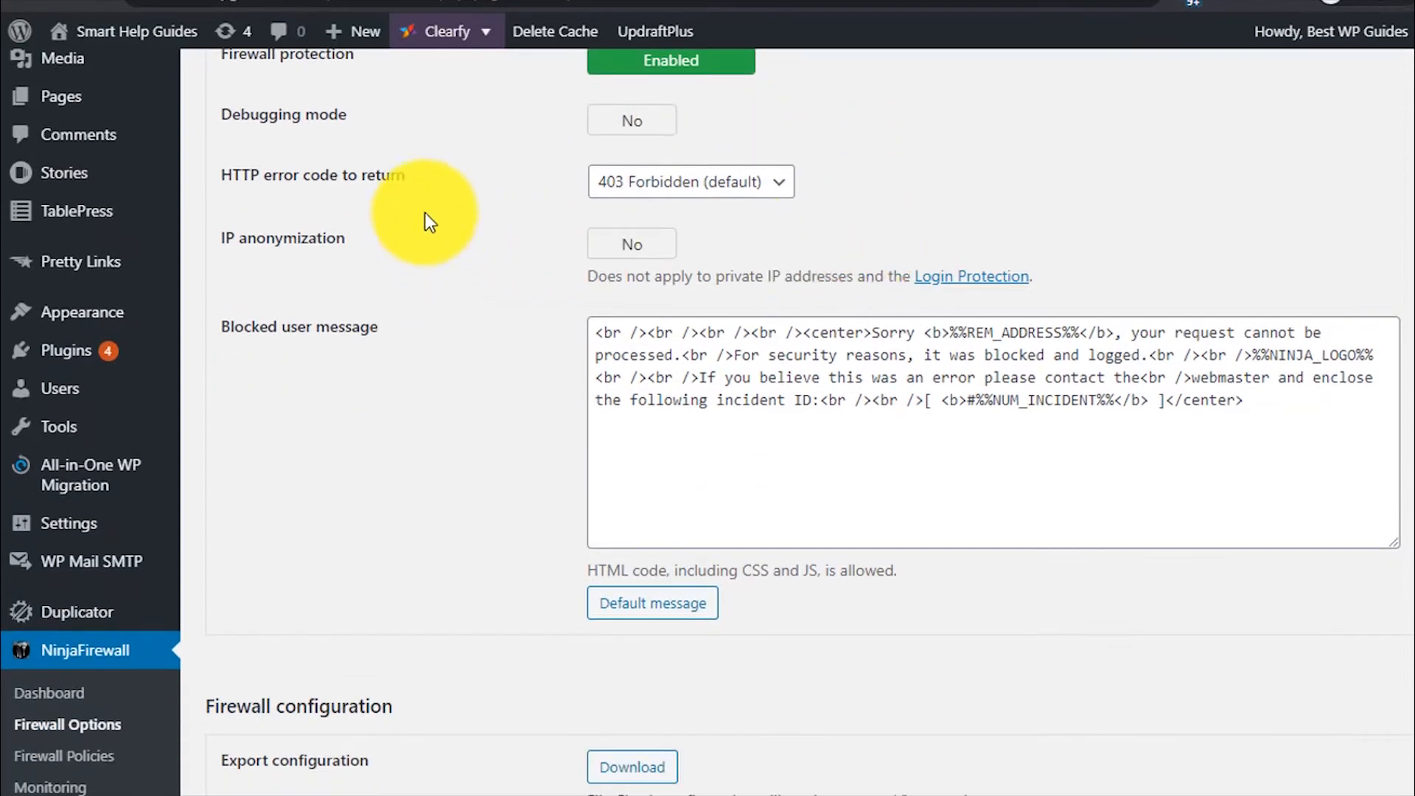
left_click(653, 203)
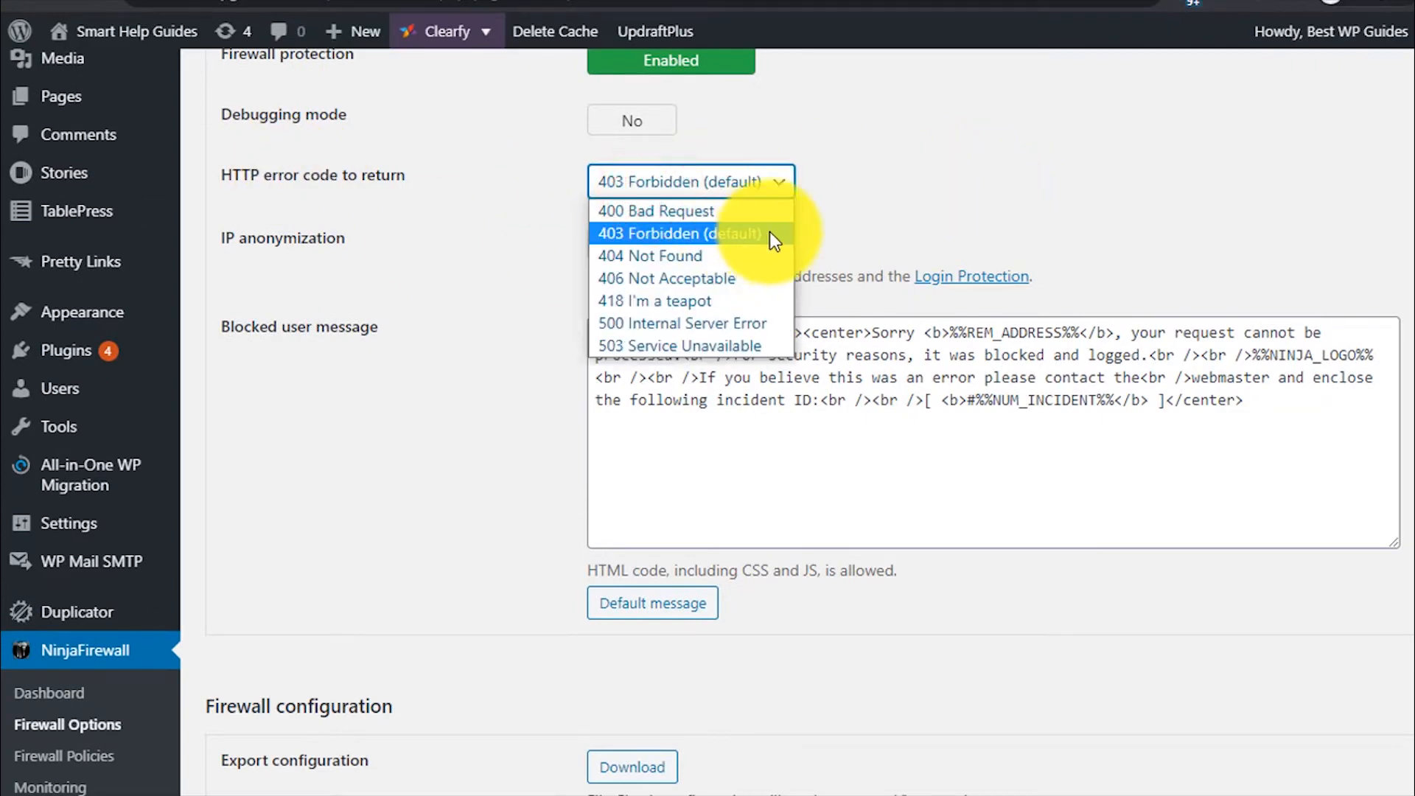
left_click(903, 209)
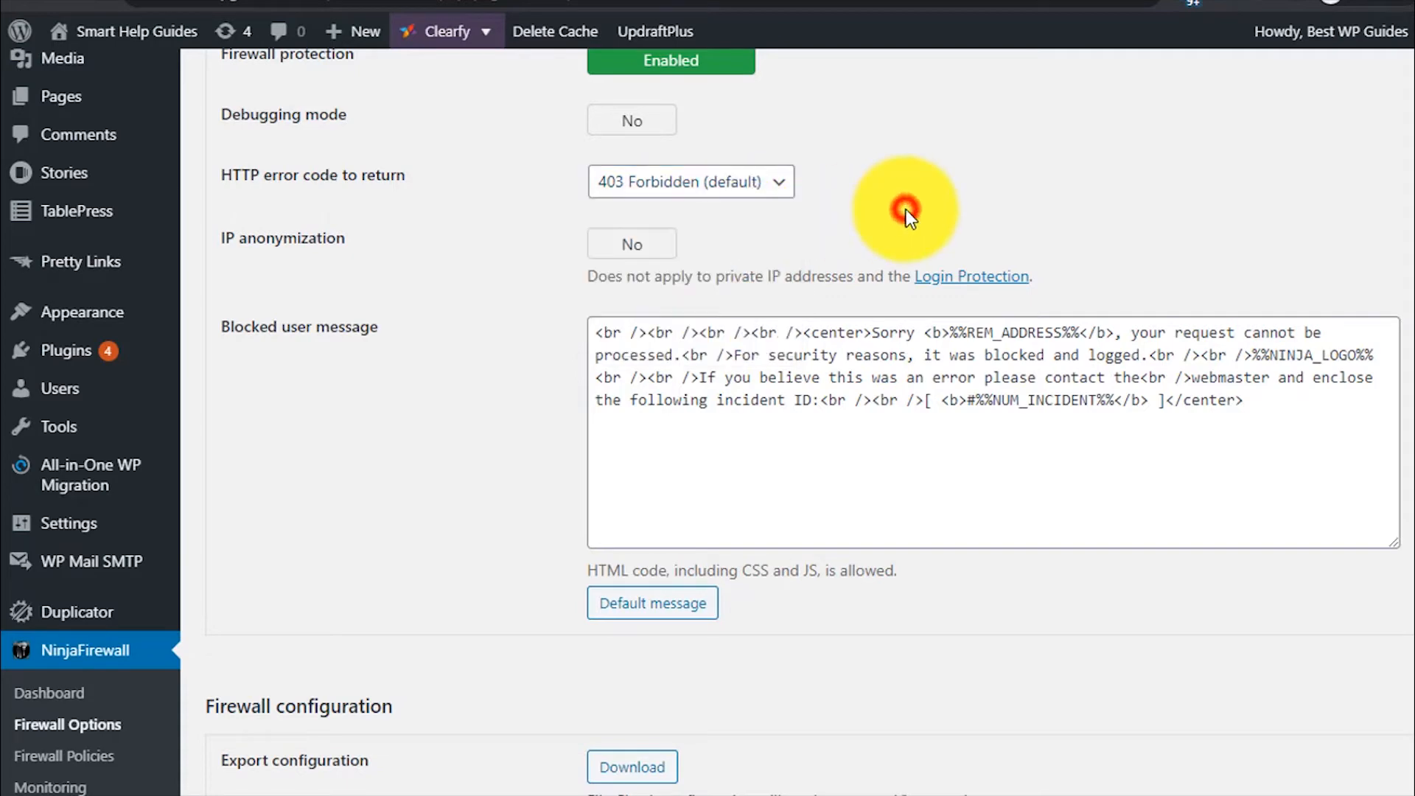
Step: Examine the blocked user message, the configuration export, import and backup options, and the dashboard widget setting
left_click(854, 417)
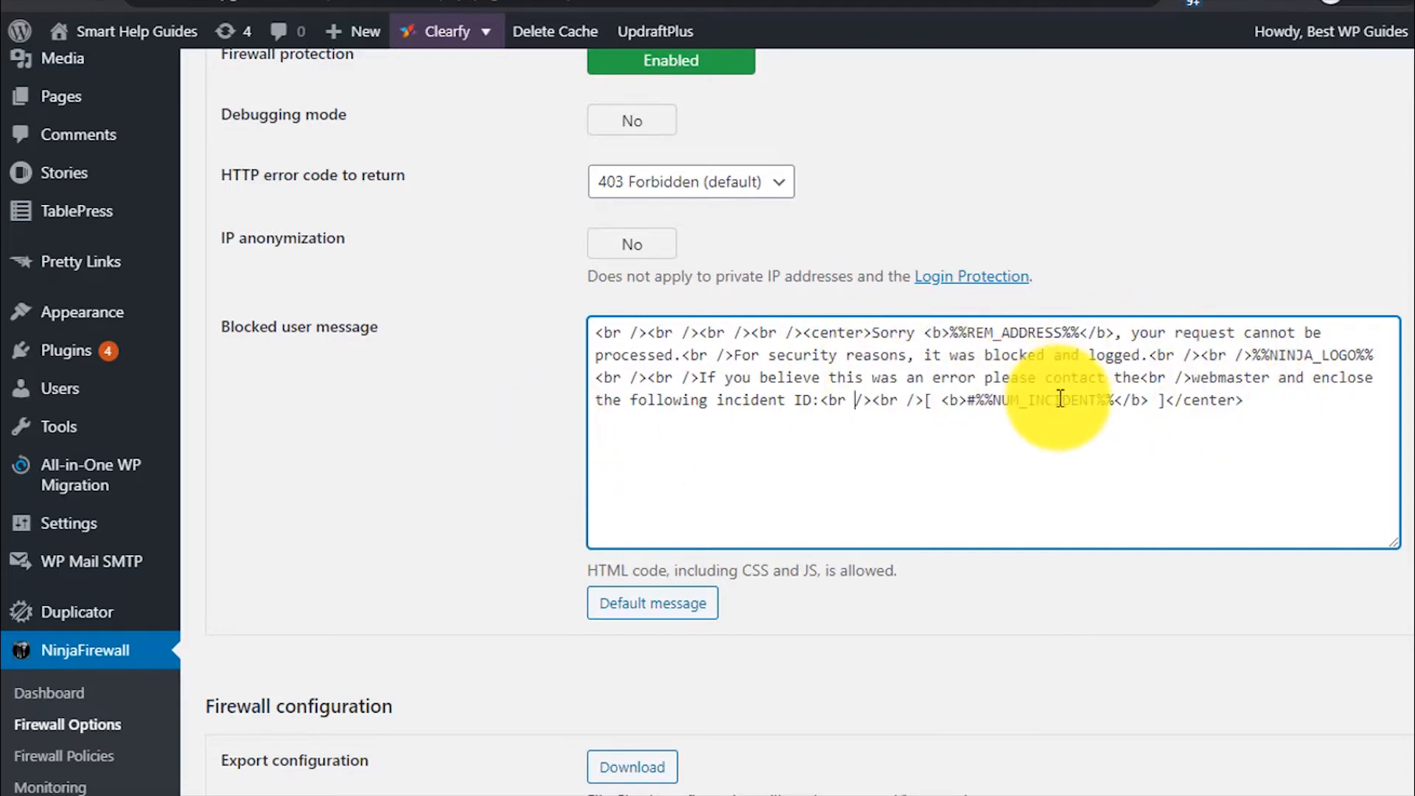
scroll(1060, 398, "down", 3)
scroll(1059, 399, "down", 3)
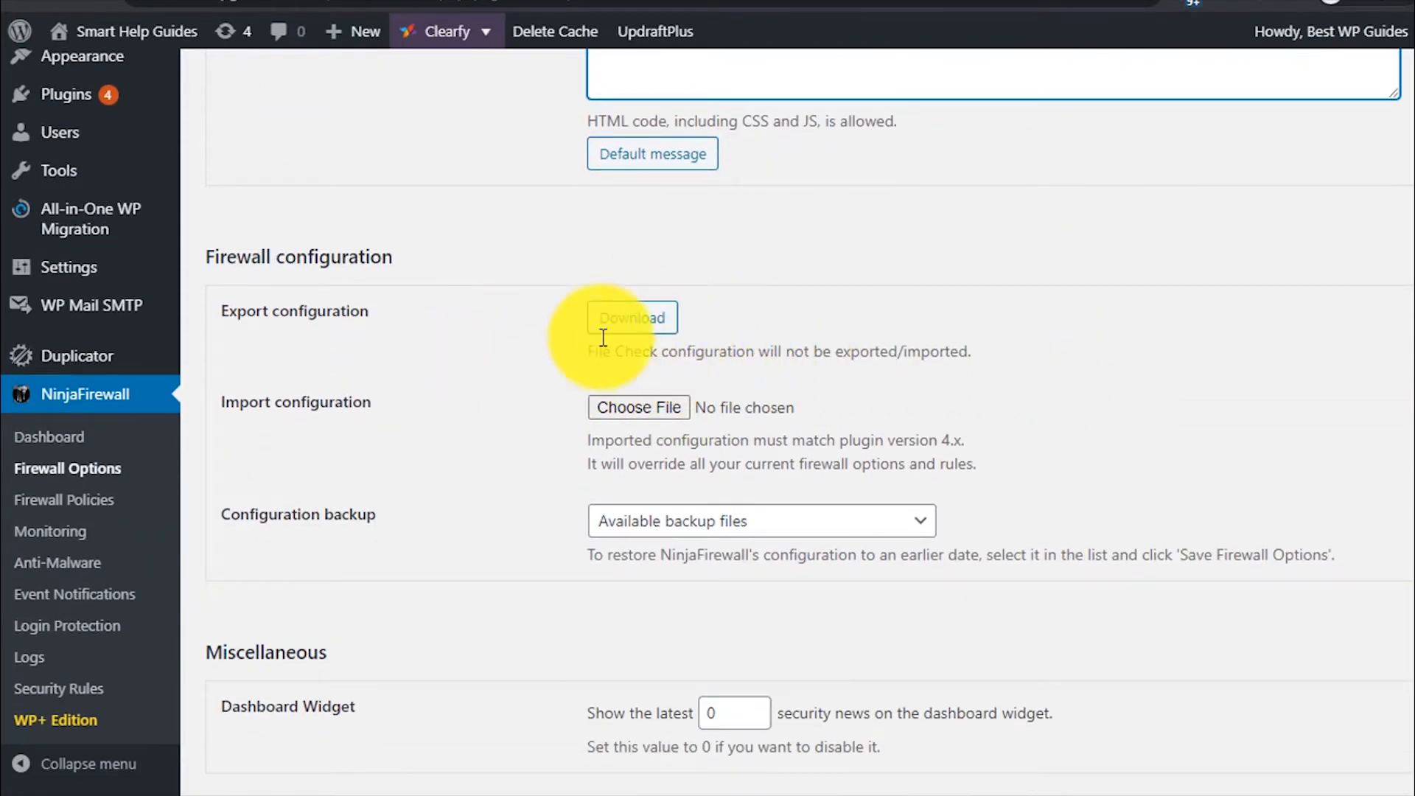
scroll(846, 441, "down", 2)
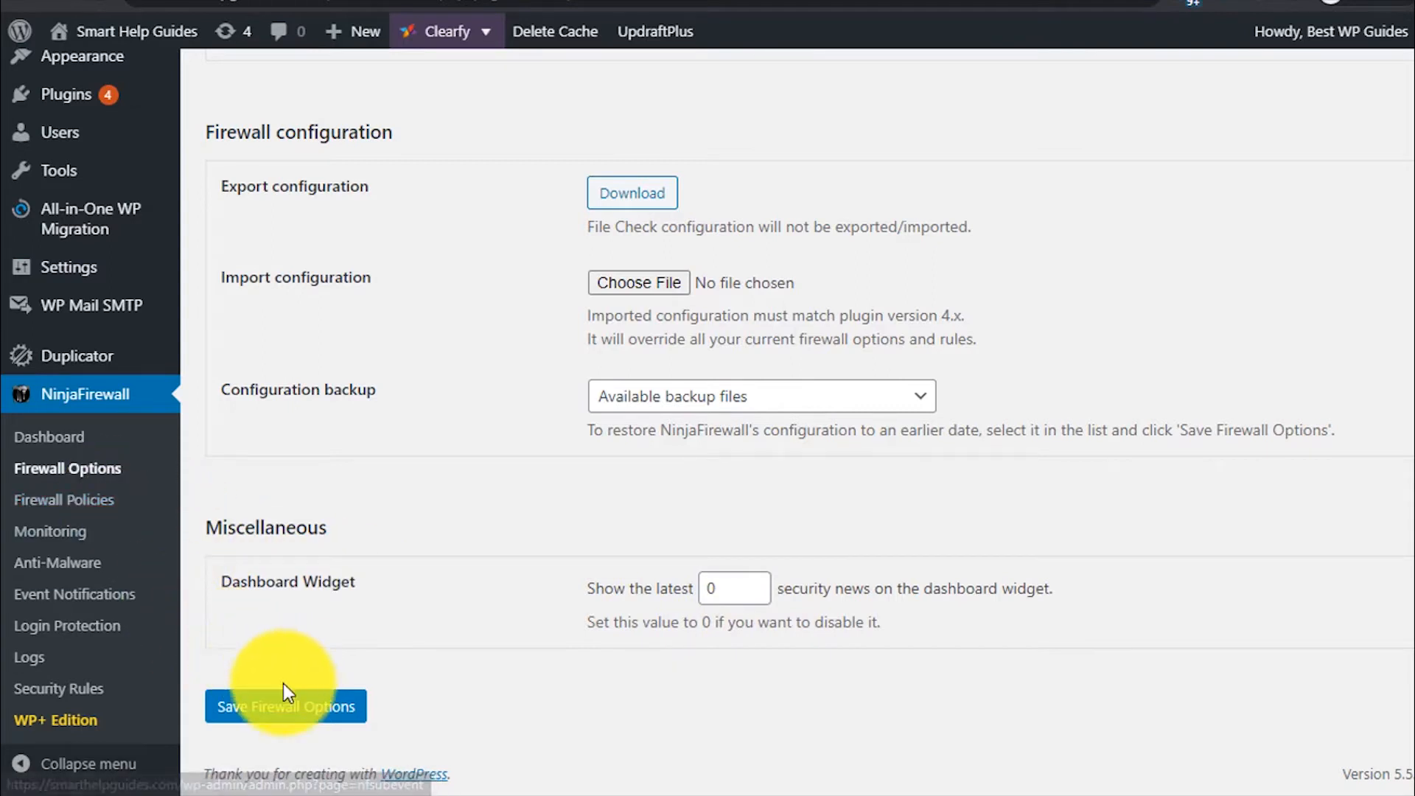
Step: Open the Firewall Policies page and view the File Uploads choices in the basic policies without changing them
left_click(60, 500)
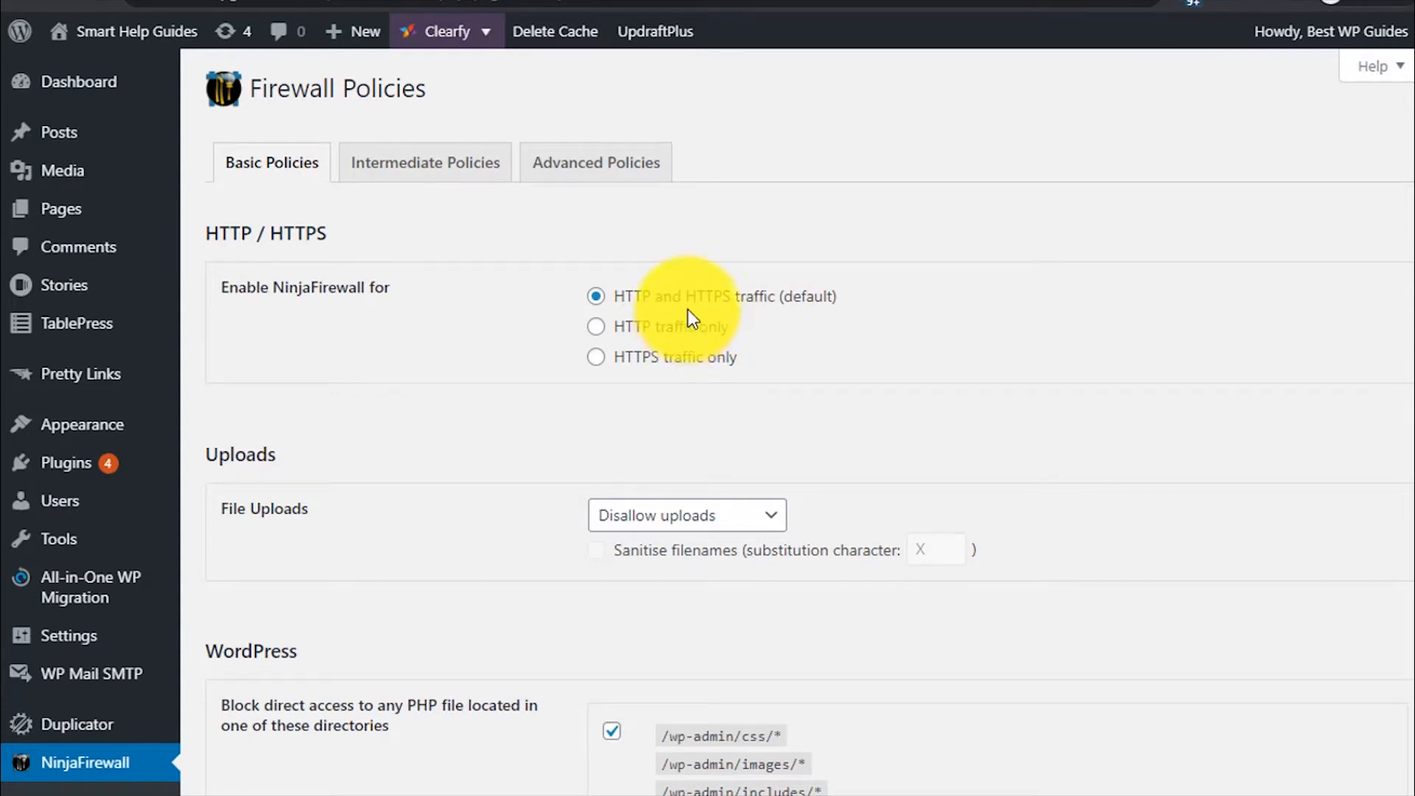
scroll(471, 378, "down", 2)
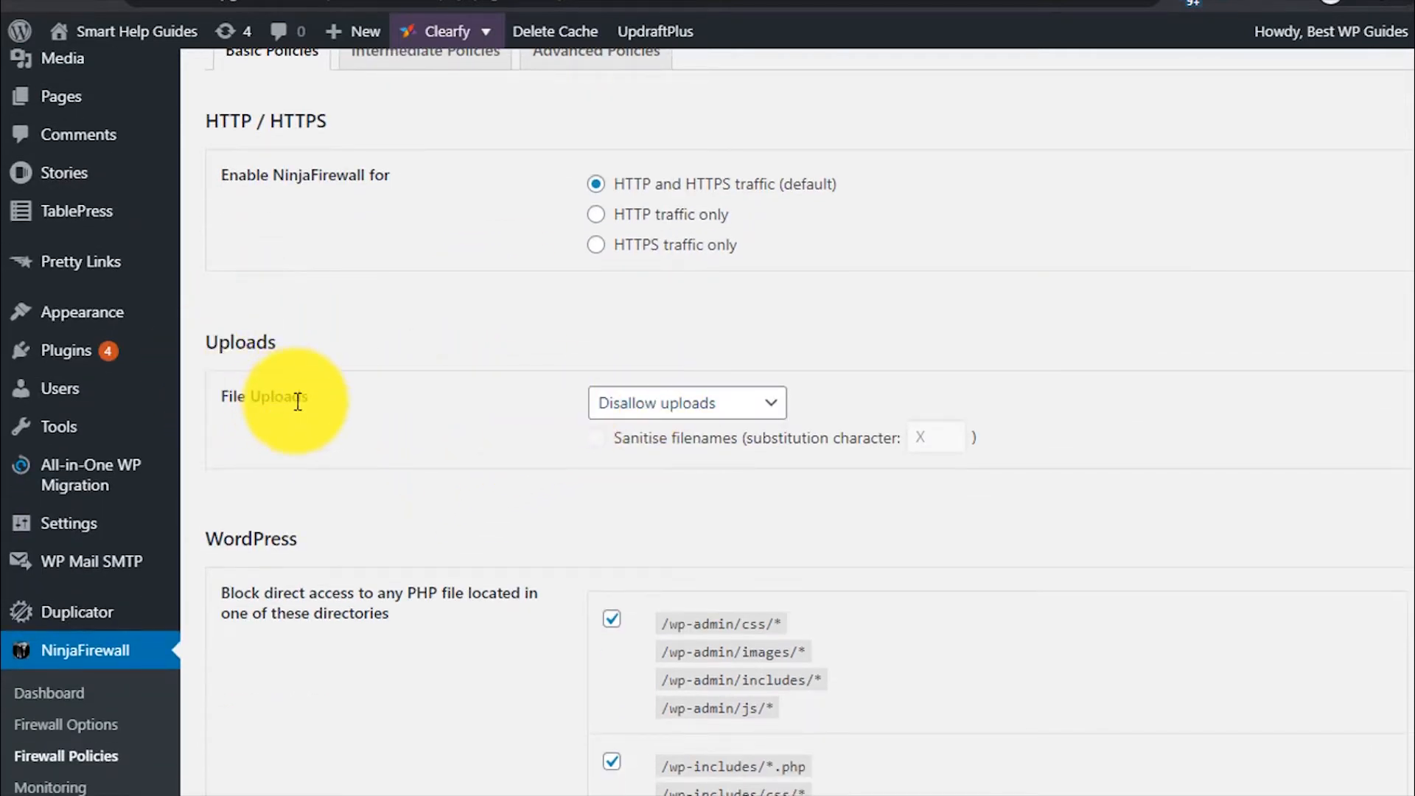
left_click(658, 402)
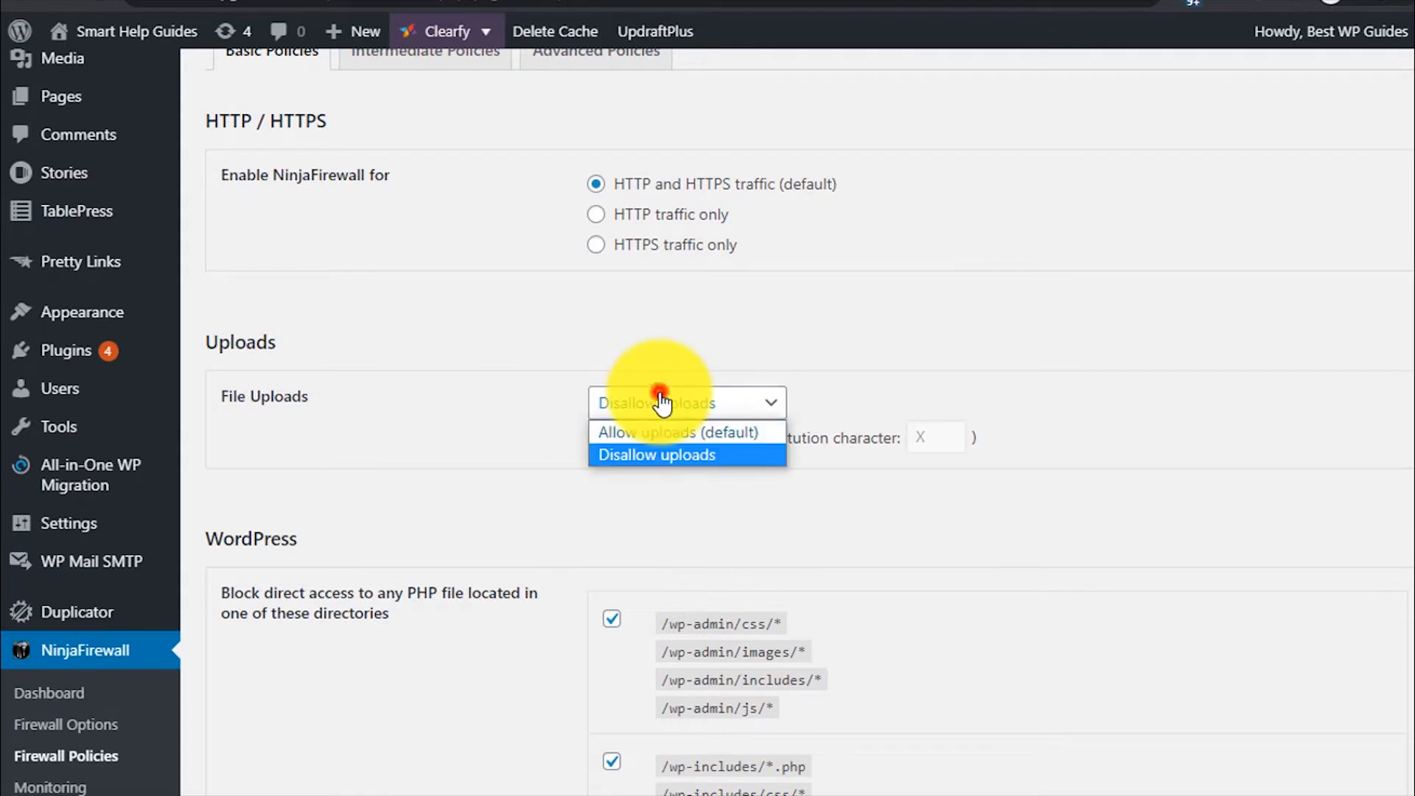
left_click(525, 347)
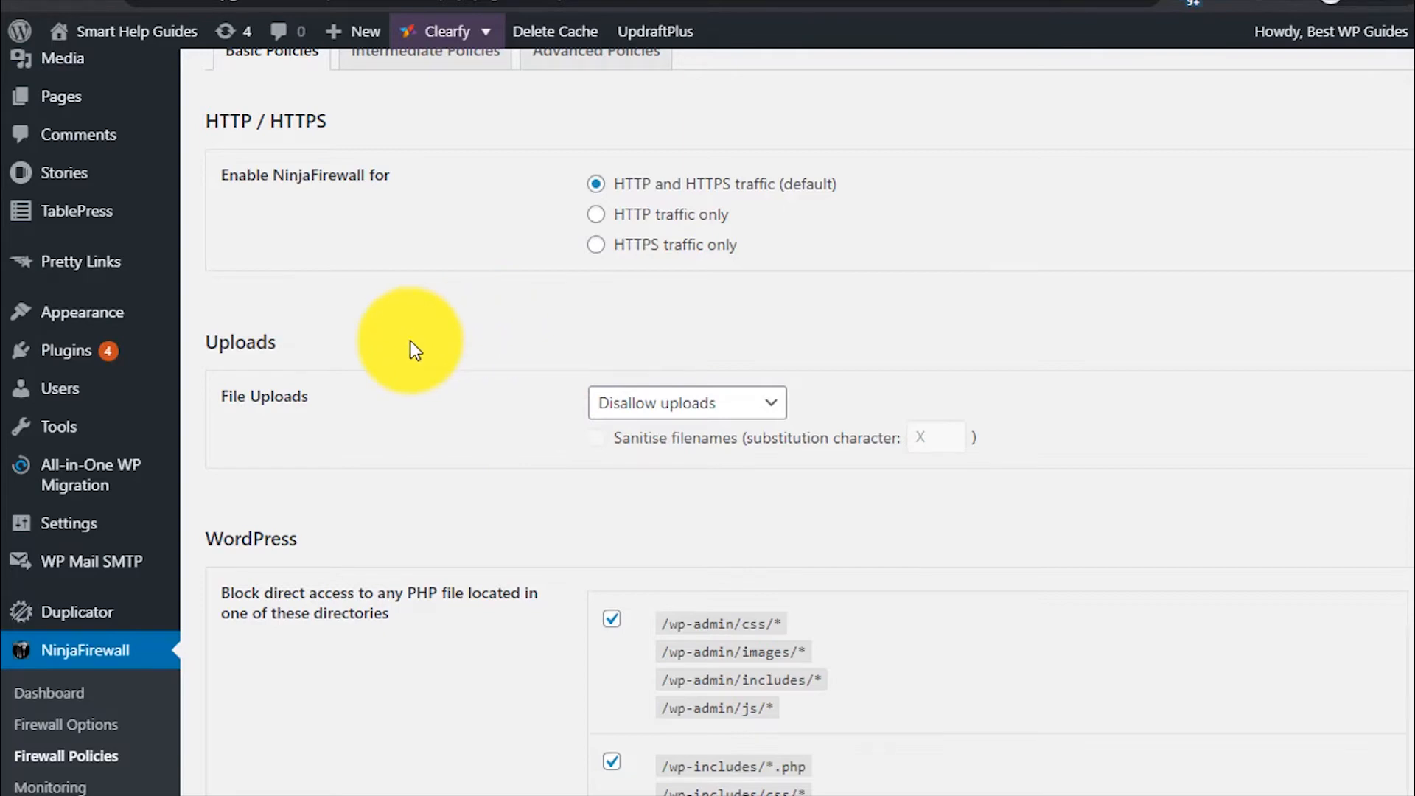
Step: Examine the WordPress directories listed for blocking direct access to PHP files in the basic policies
scroll(410, 340, "down", 4)
scroll(410, 340, "down", 3)
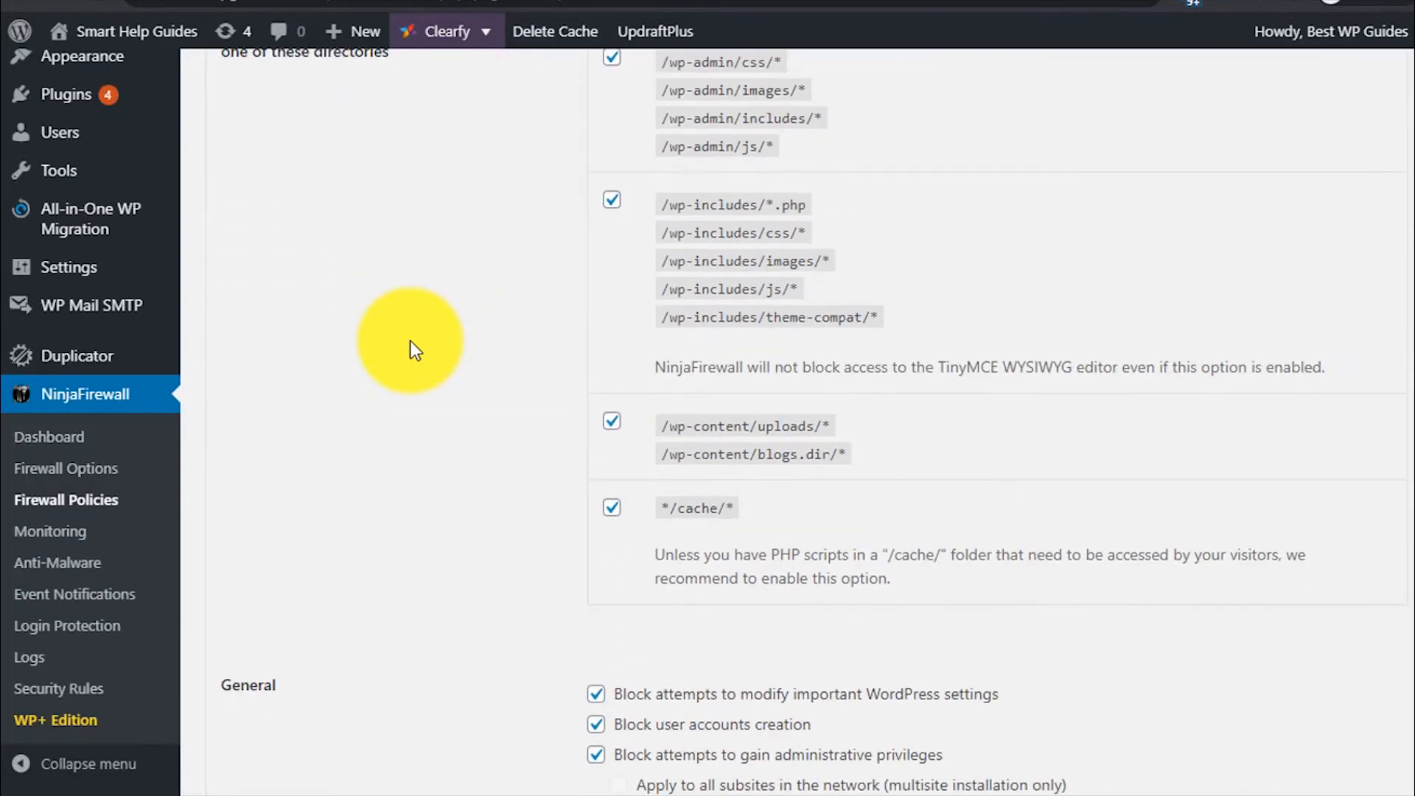
scroll(410, 341, "up", 3)
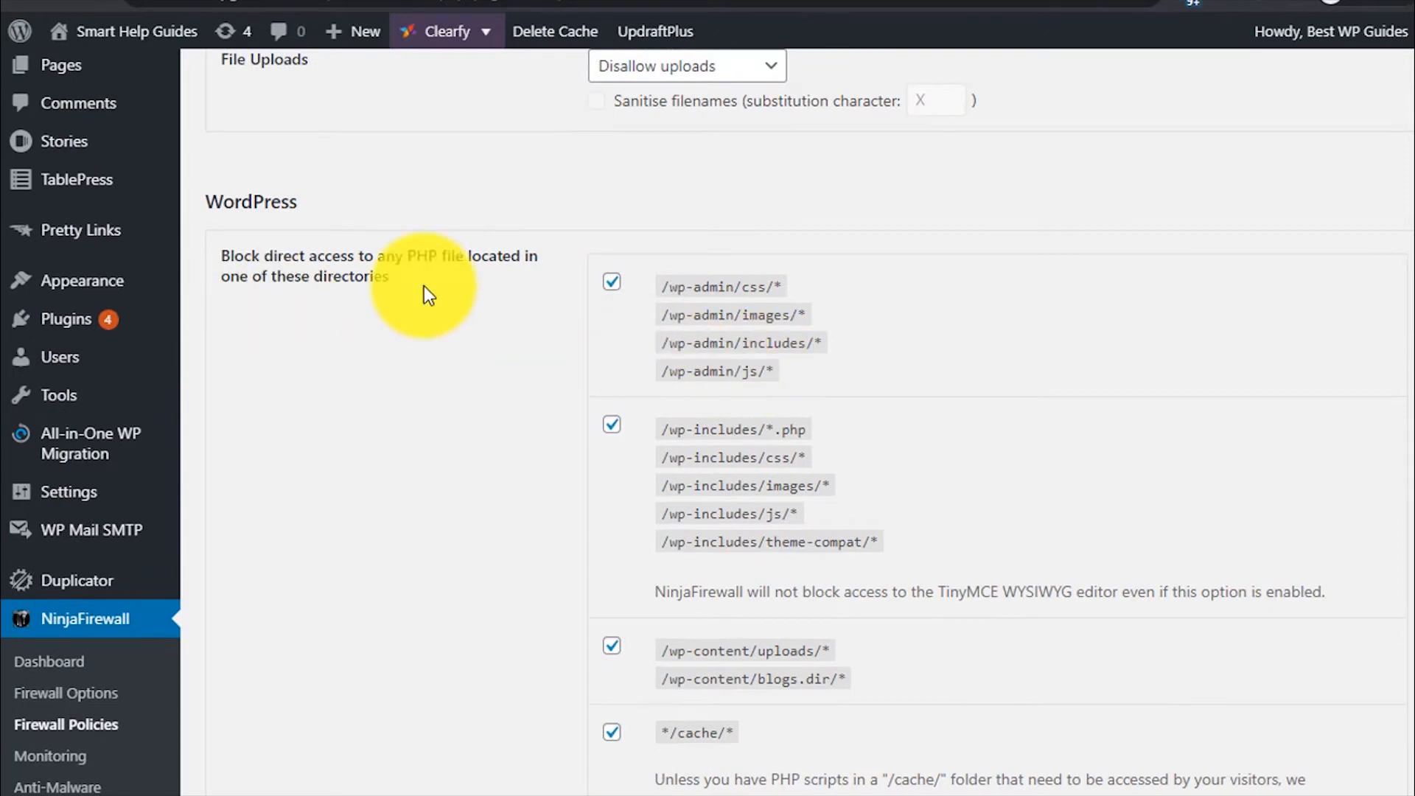
scroll(575, 546, "down", 3)
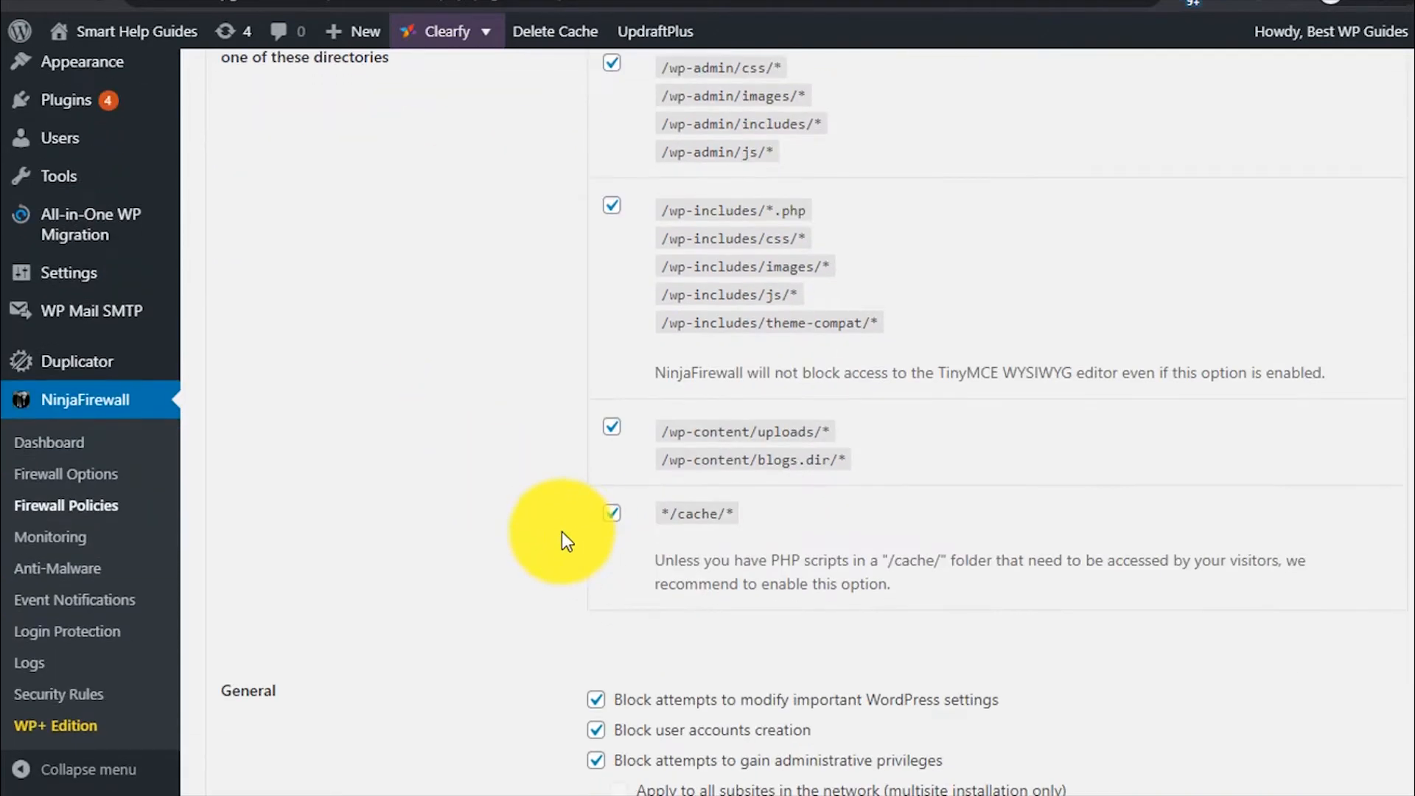
scroll(443, 583, "down", 3)
scroll(488, 414, "up", 5)
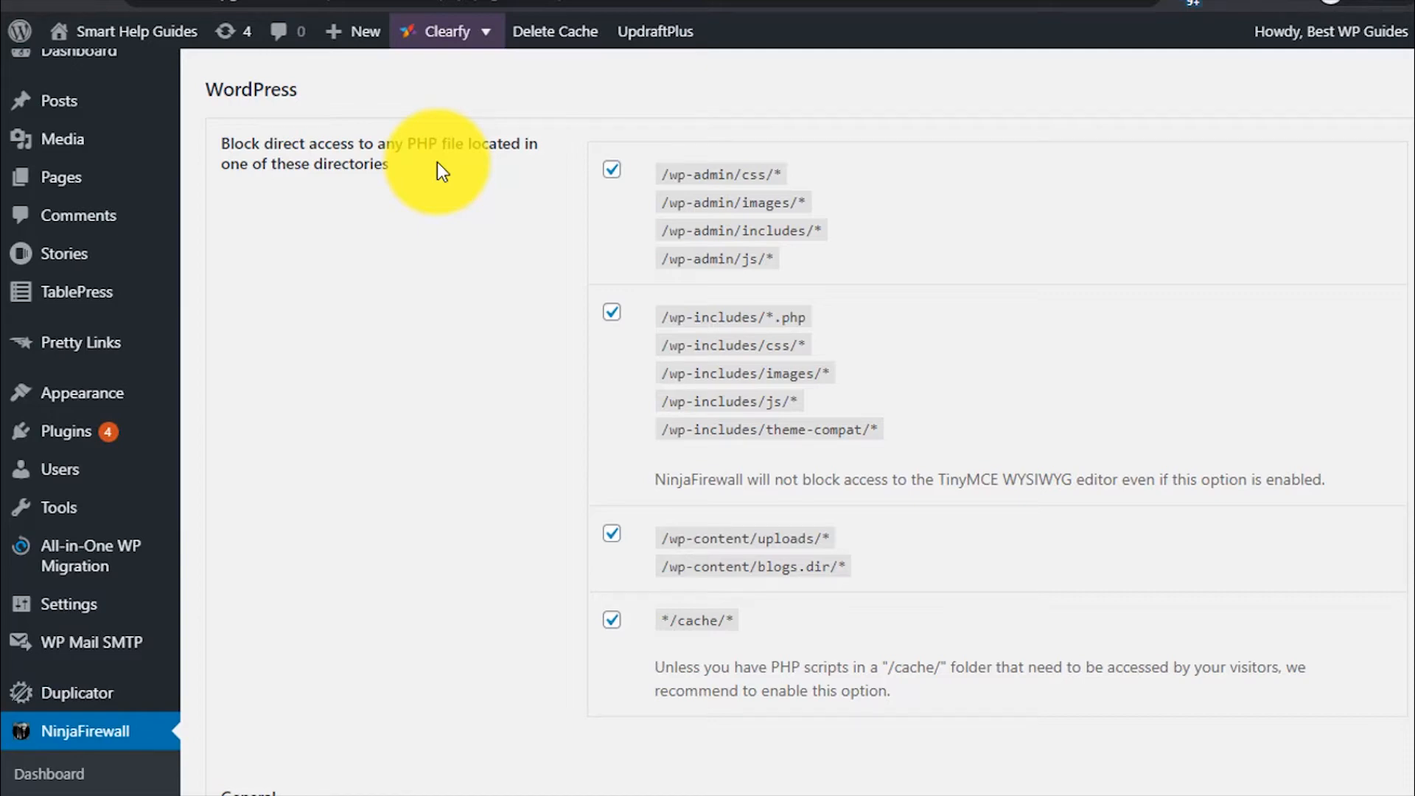
scroll(631, 552, "down", 7)
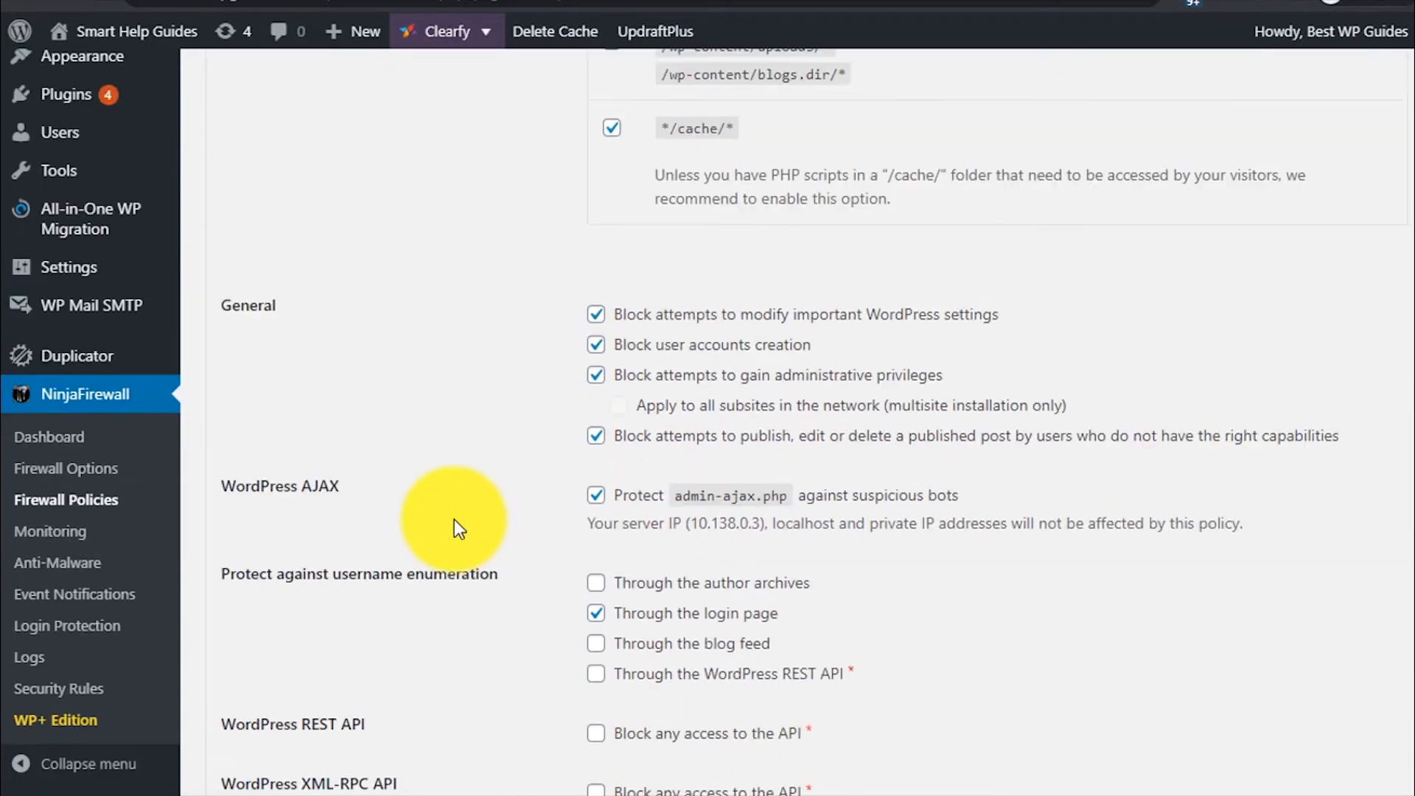
Step: Review the remaining basic policies, from General, AJAX, username enumeration and API protection to the plugin update restriction and Users Whitelist
scroll(457, 517, "down", 1)
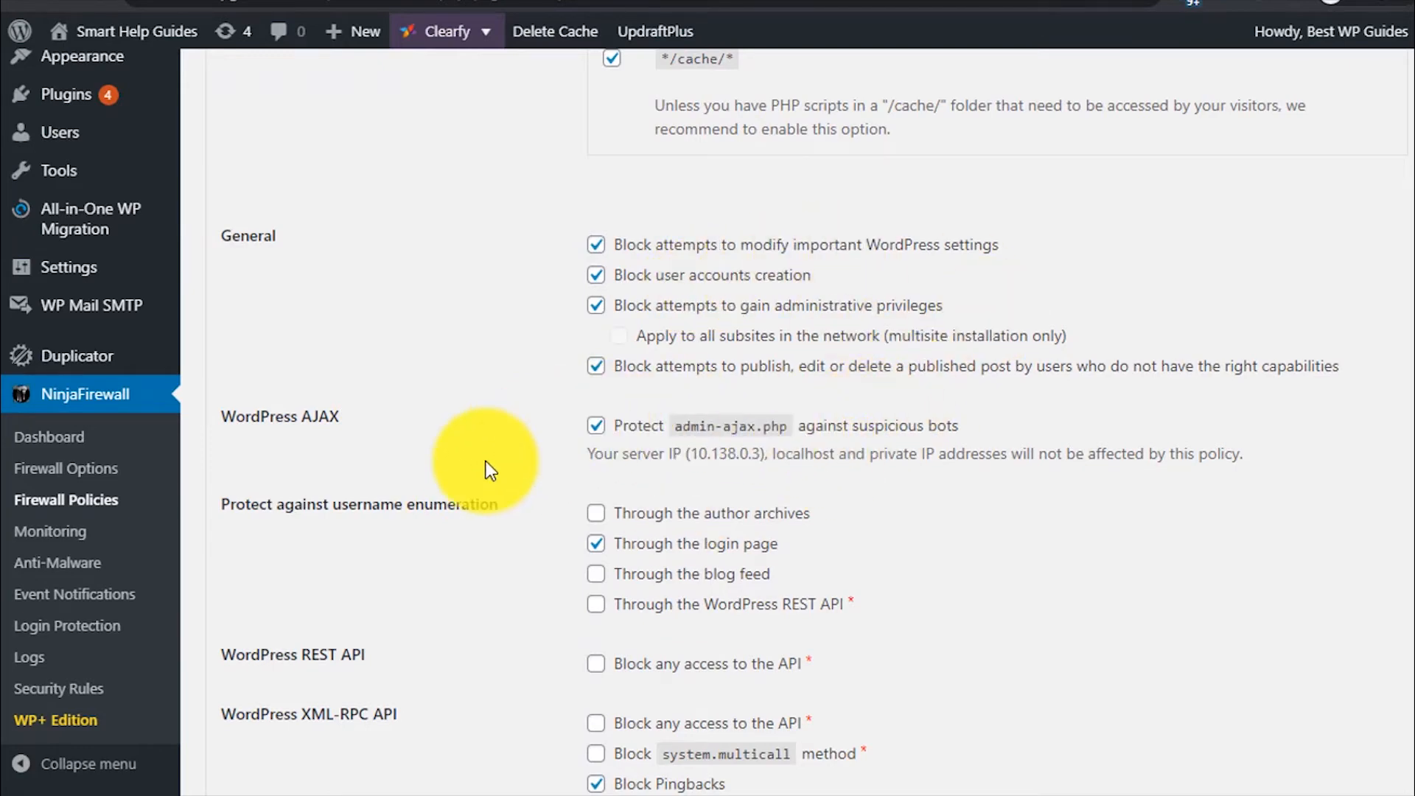
scroll(486, 468, "down", 3)
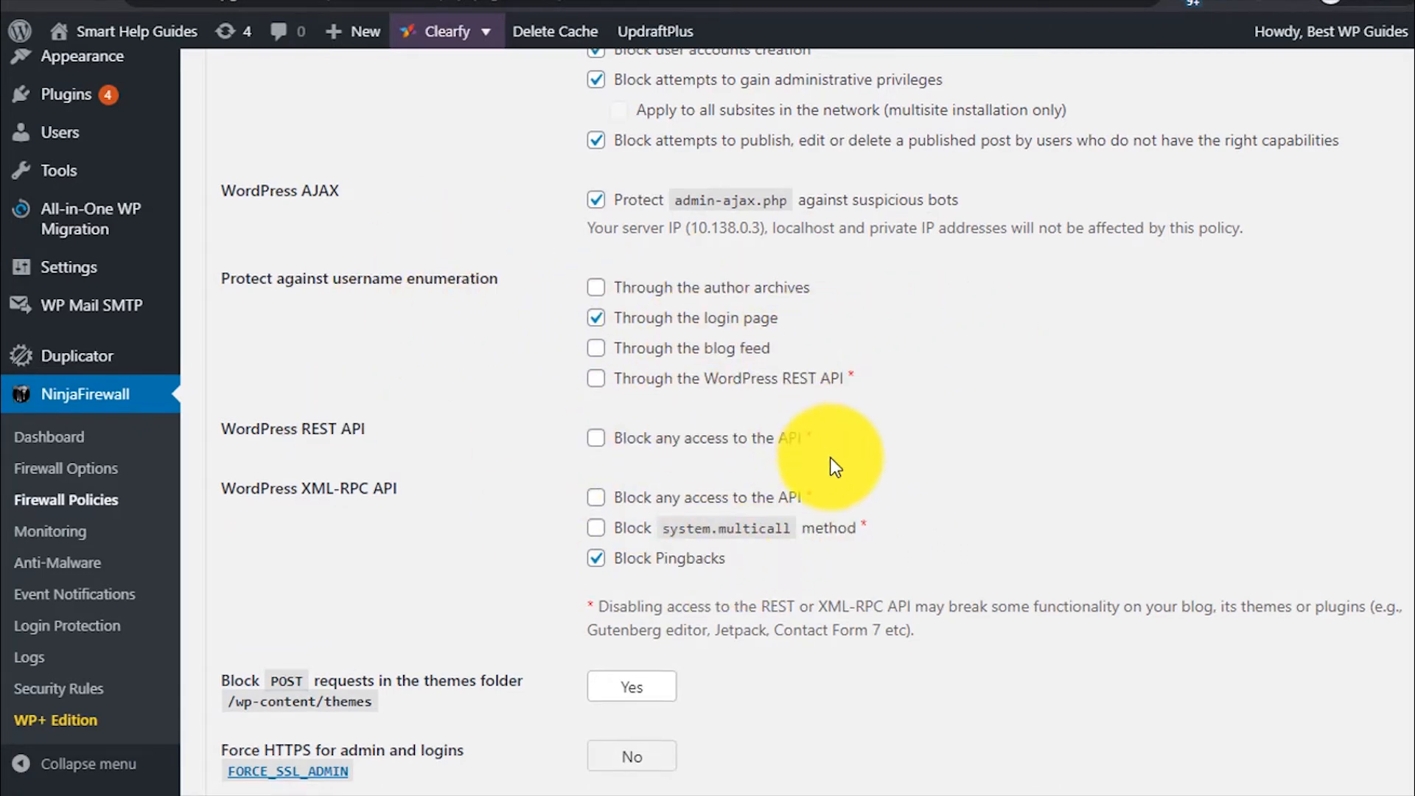
scroll(830, 457, "down", 5)
scroll(832, 449, "down", 2)
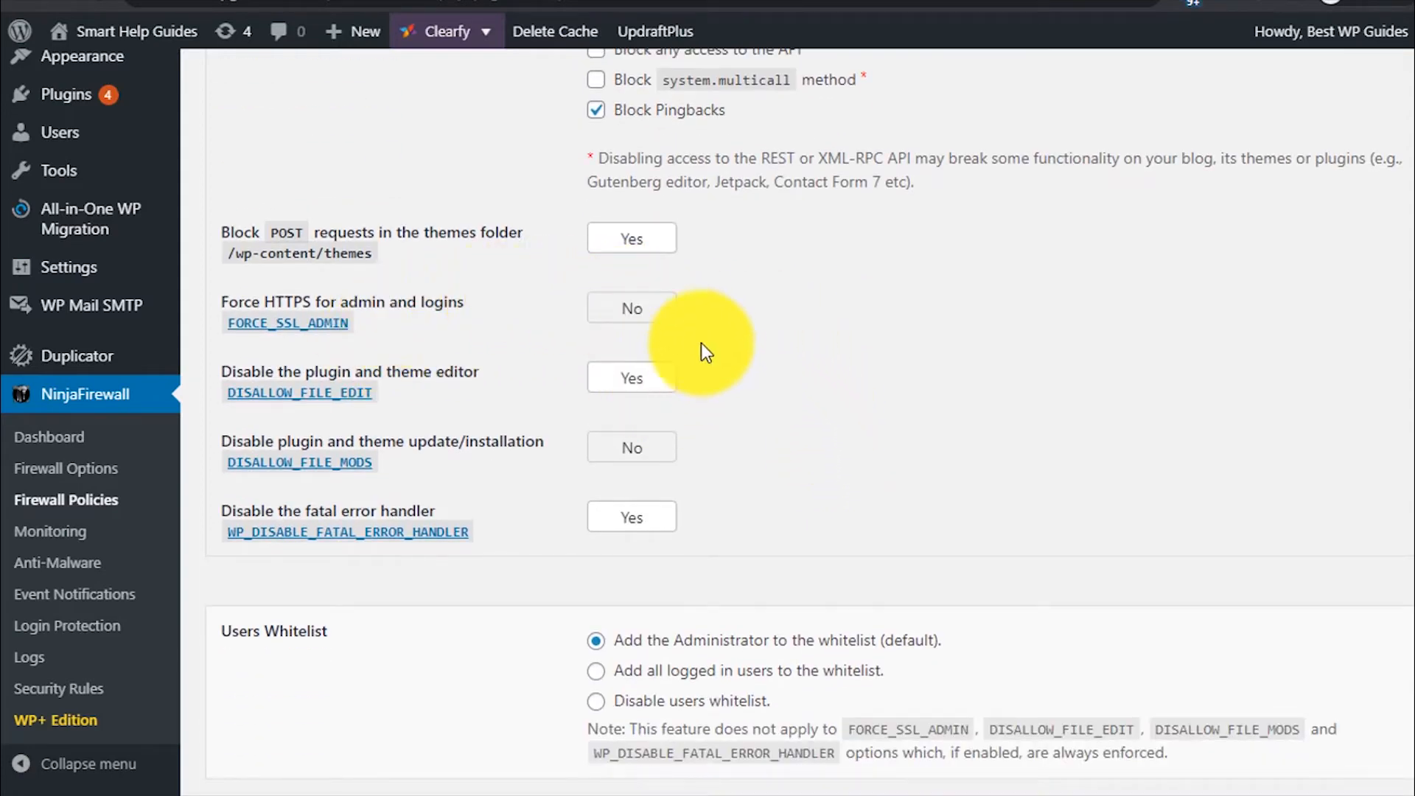
scroll(859, 500, "down", 2)
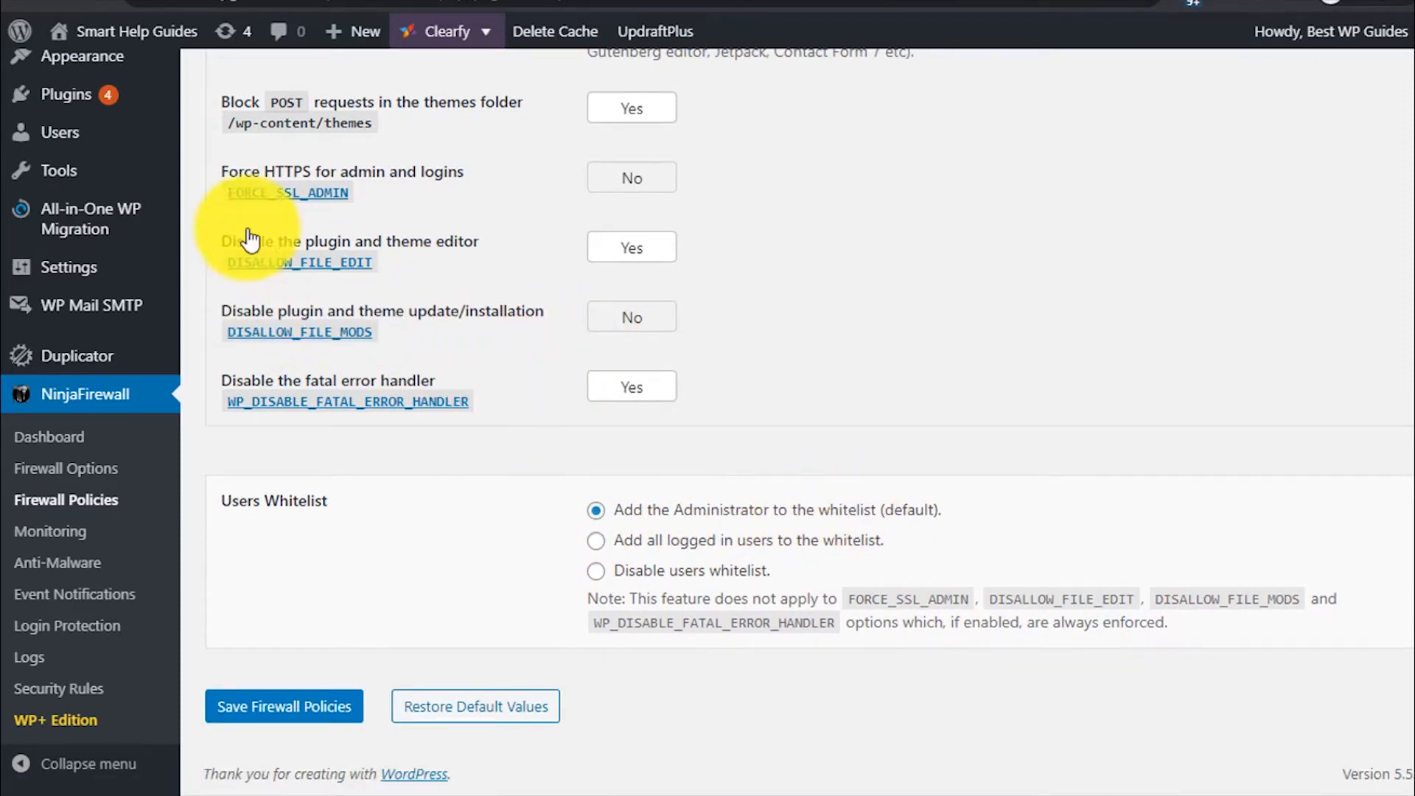
left_click_drag(303, 311, 509, 315)
left_click(509, 316)
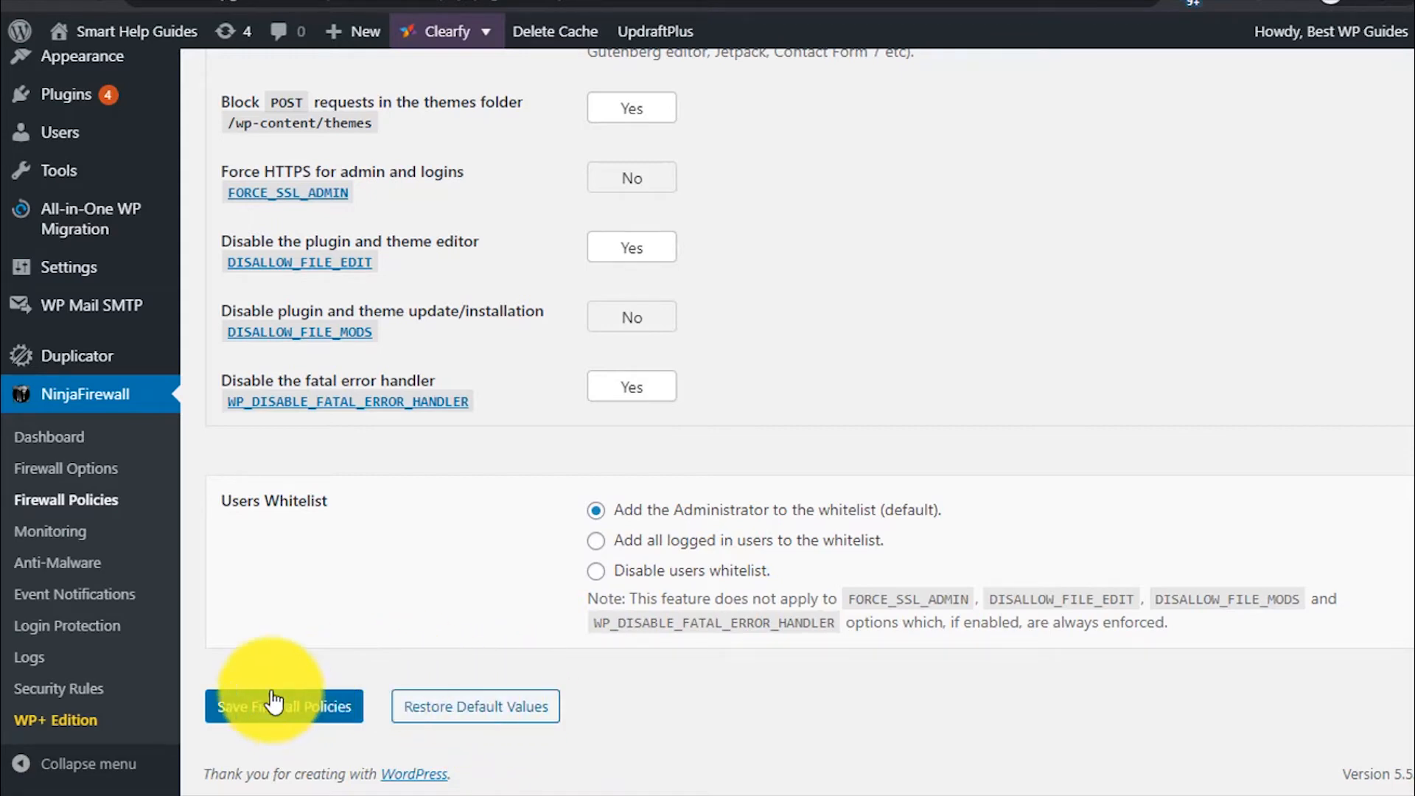
Step: Open the Intermediate Policies and review the GET, POST, REQUEST, cookie, user agent, referer and IP settings
scroll(338, 466, "up", 15)
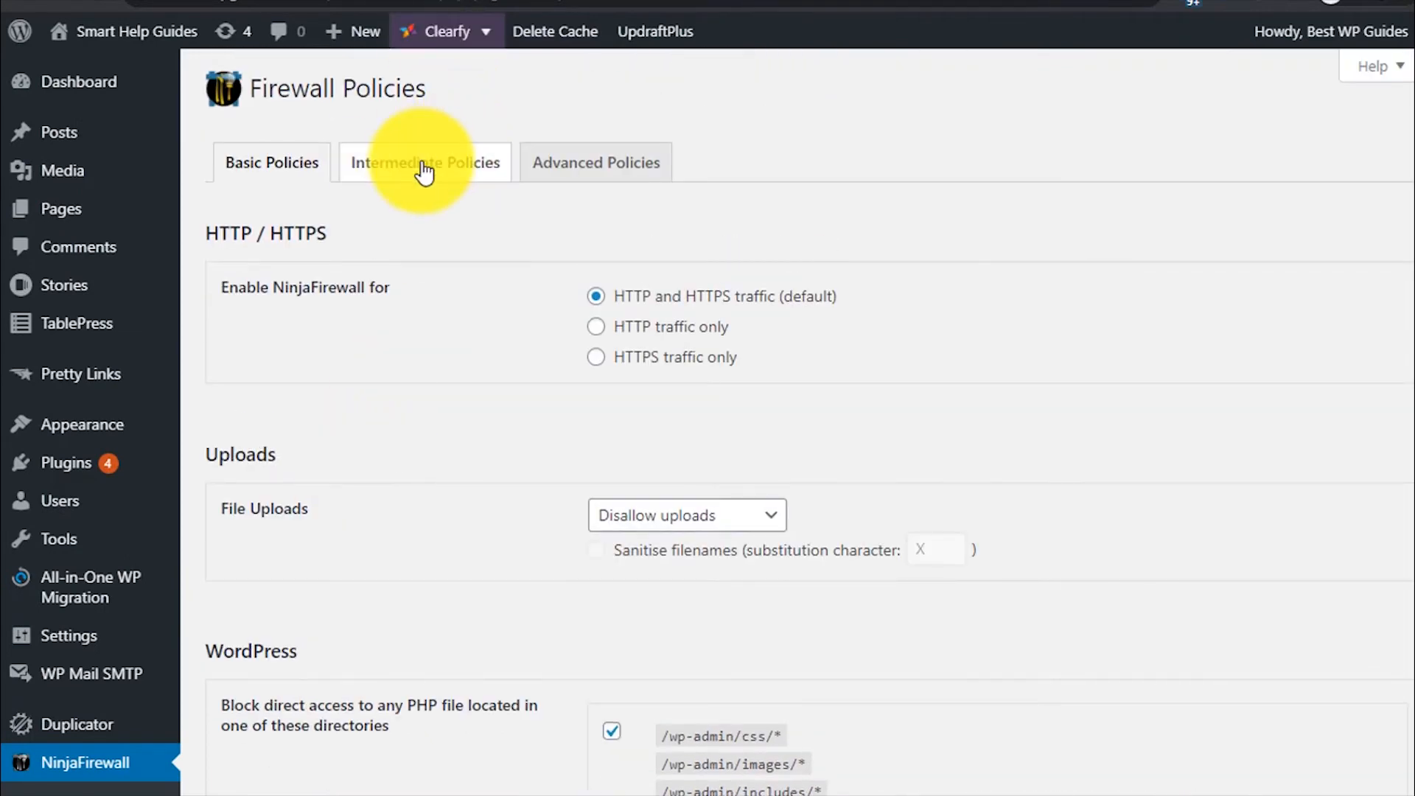
left_click(424, 173)
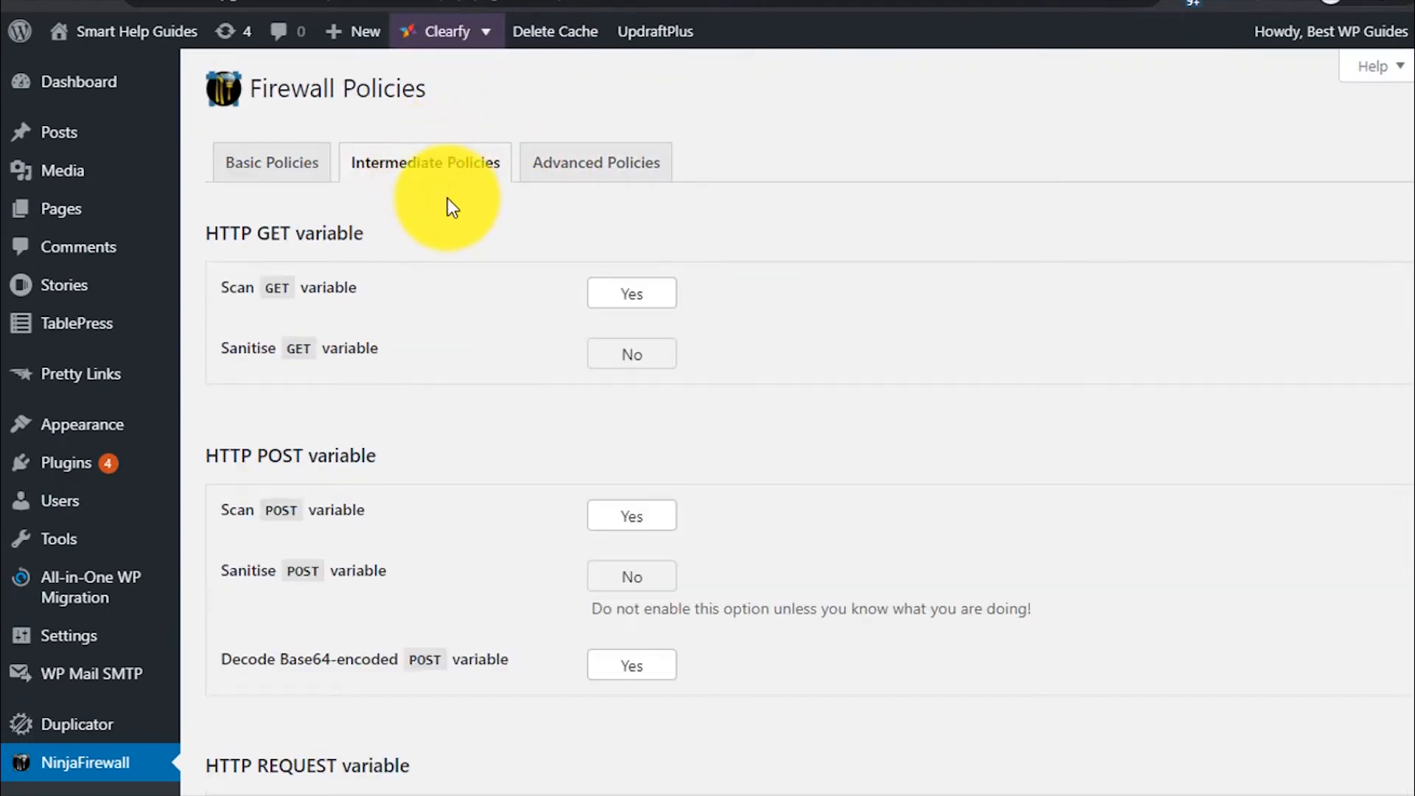
scroll(451, 218, "down", 3)
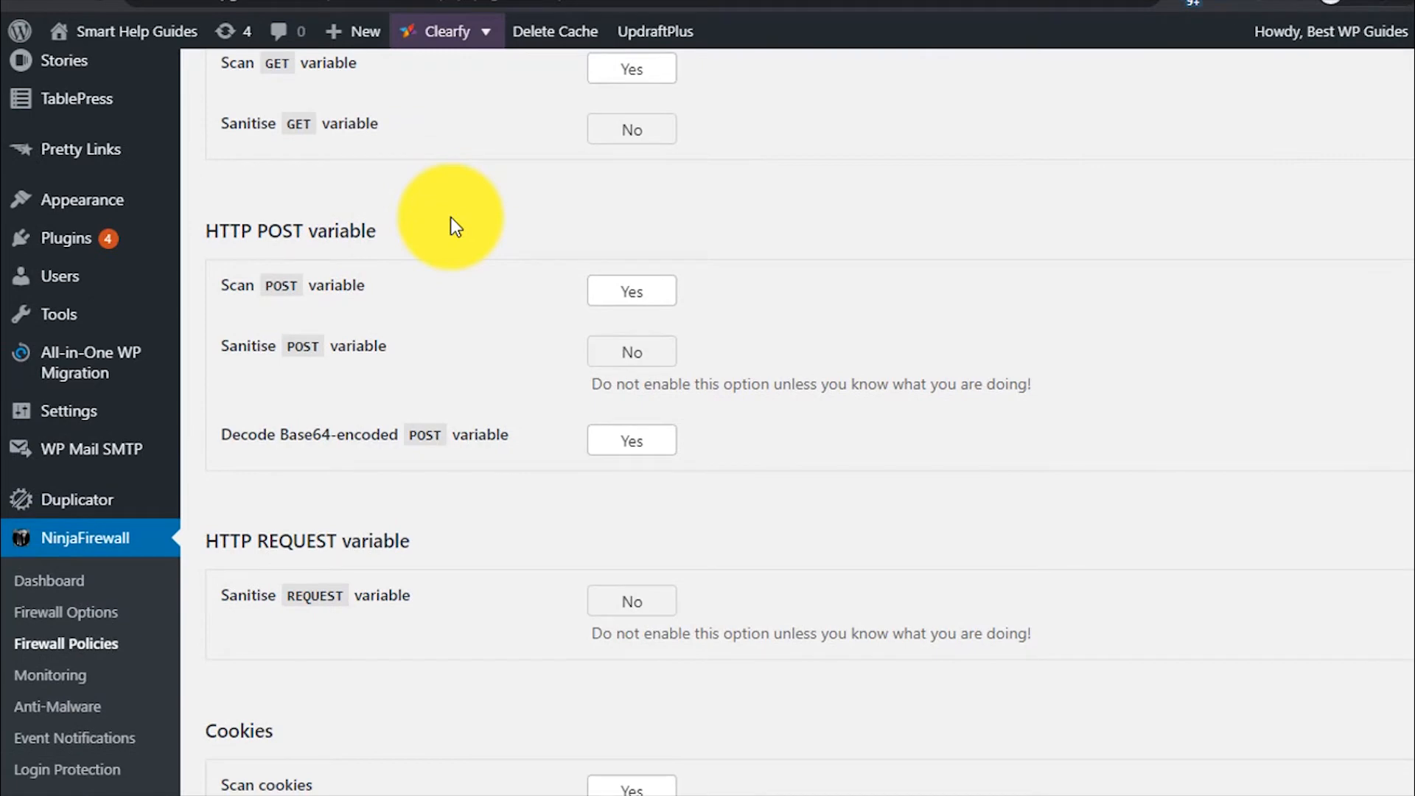
scroll(450, 218, "down", 8)
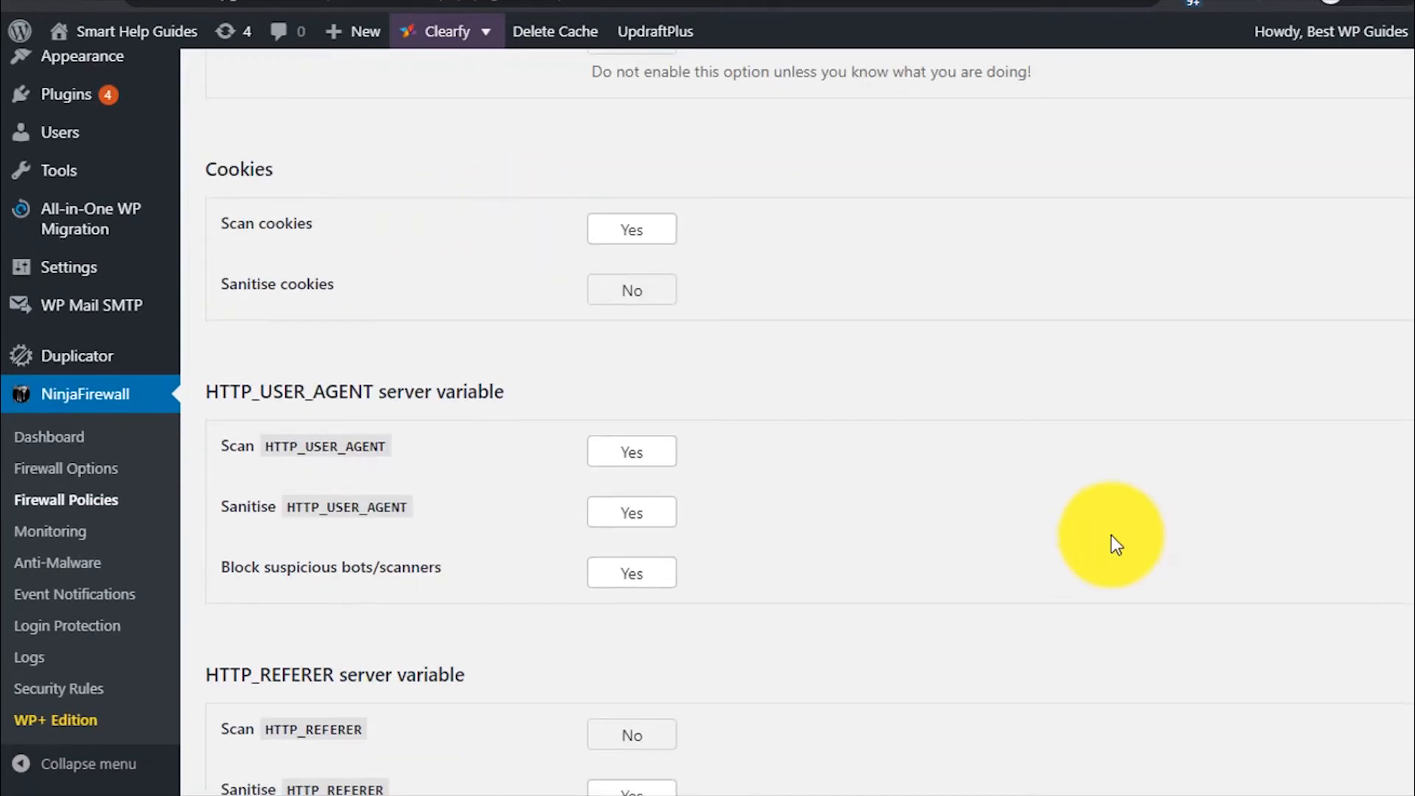
scroll(833, 484, "down", 5)
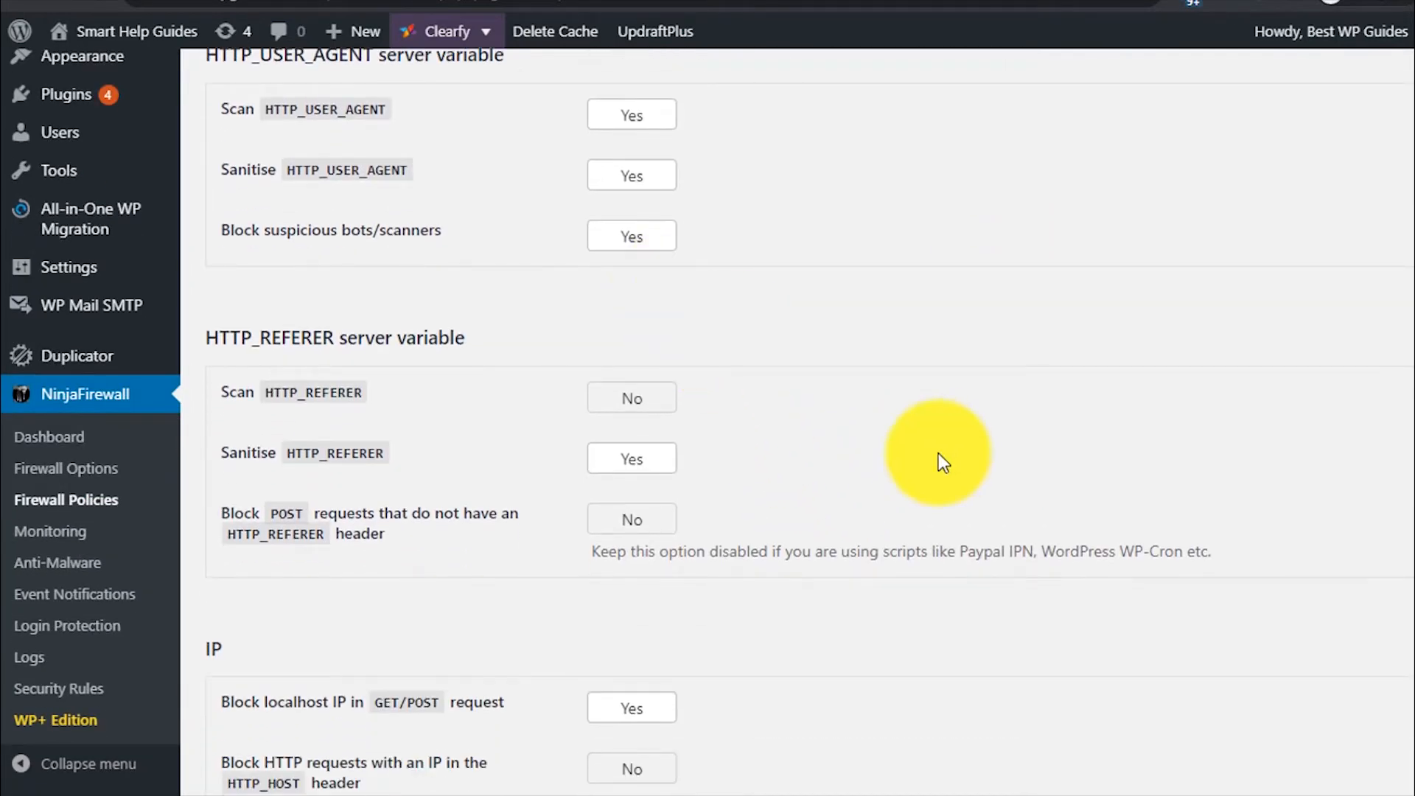
scroll(936, 396, "down", 3)
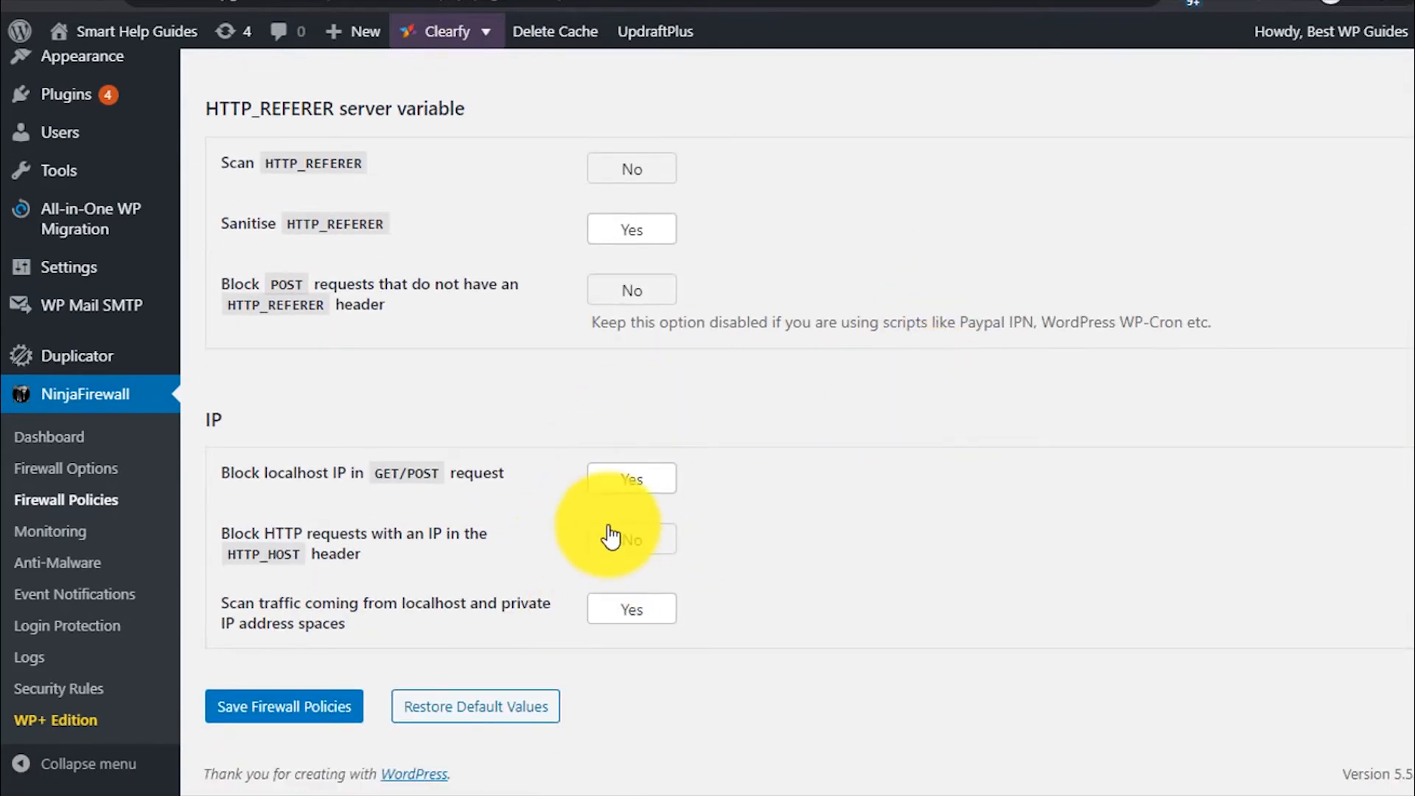
scroll(572, 528, "up", 12)
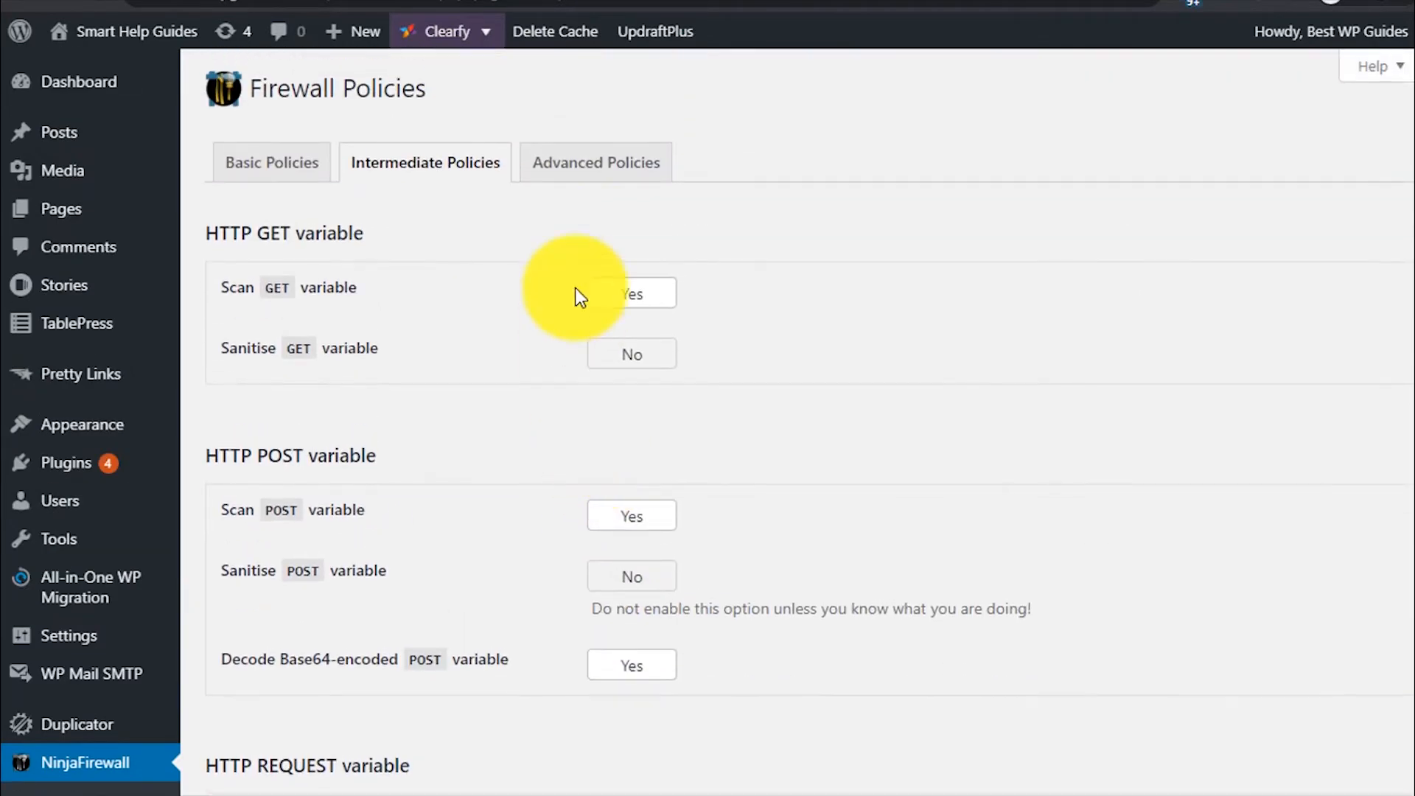
Step: Open the Advanced Policies and review the HTTP response header settings, from X-Content-Type-Options to Content-Security-Policy and Referrer-Policy
left_click(630, 158)
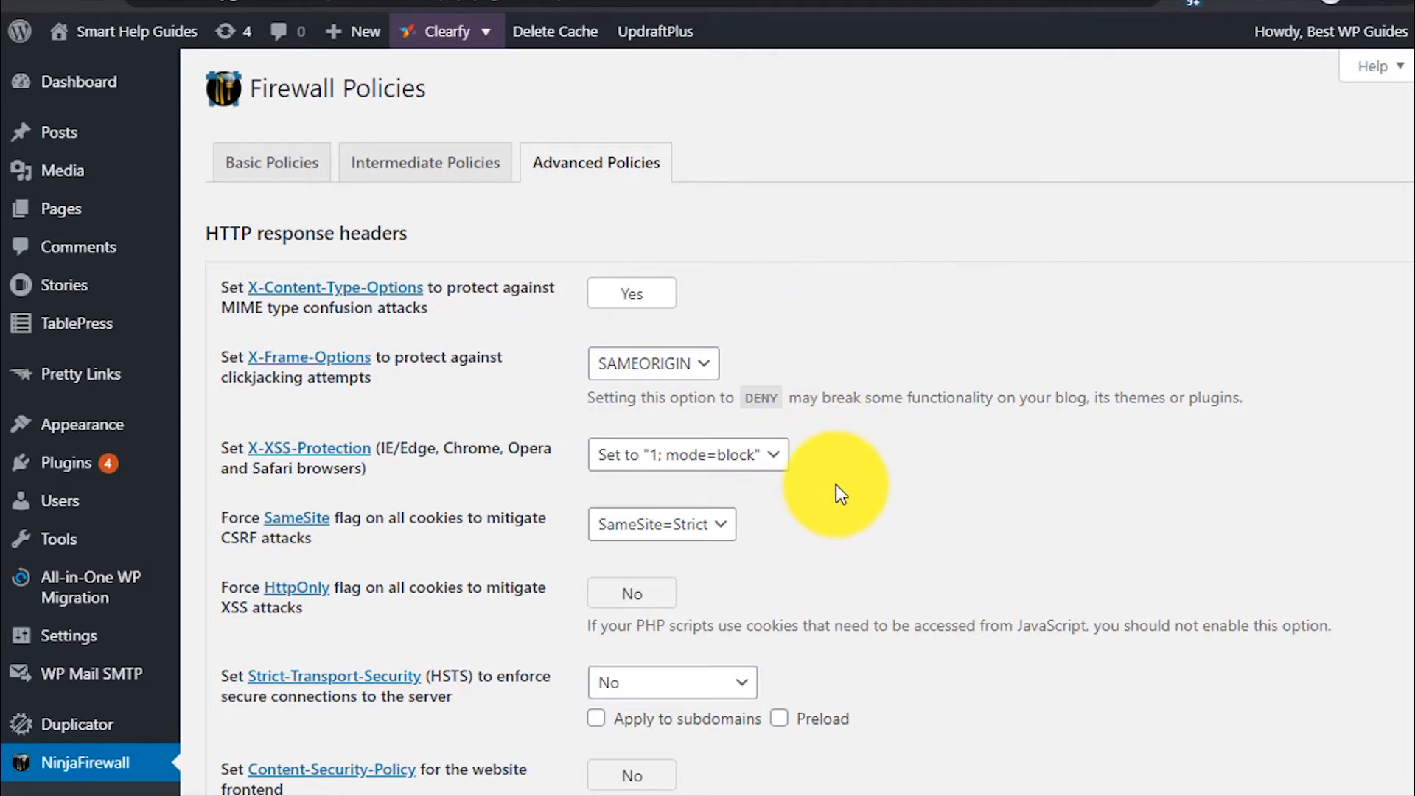
left_click(891, 305)
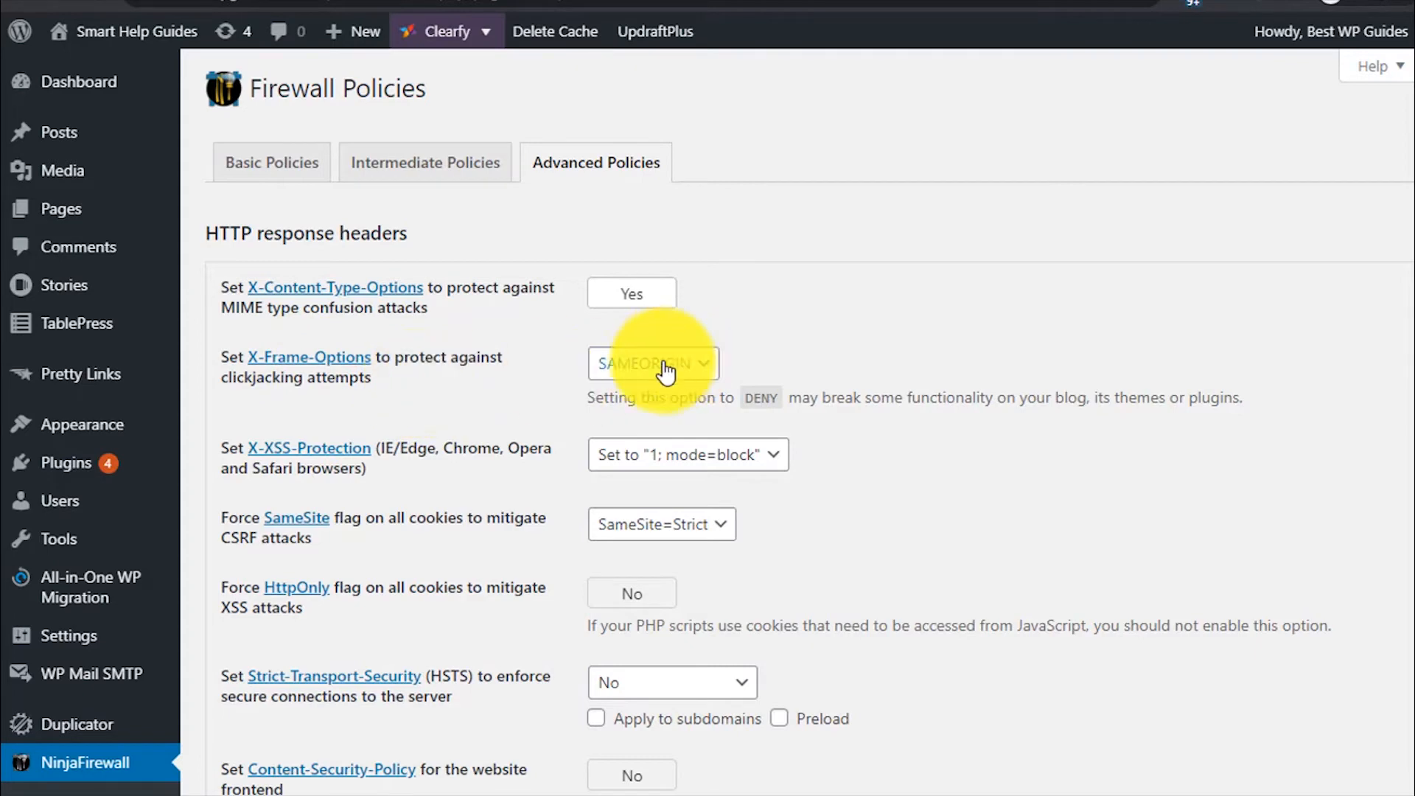
scroll(803, 350, "down", 2)
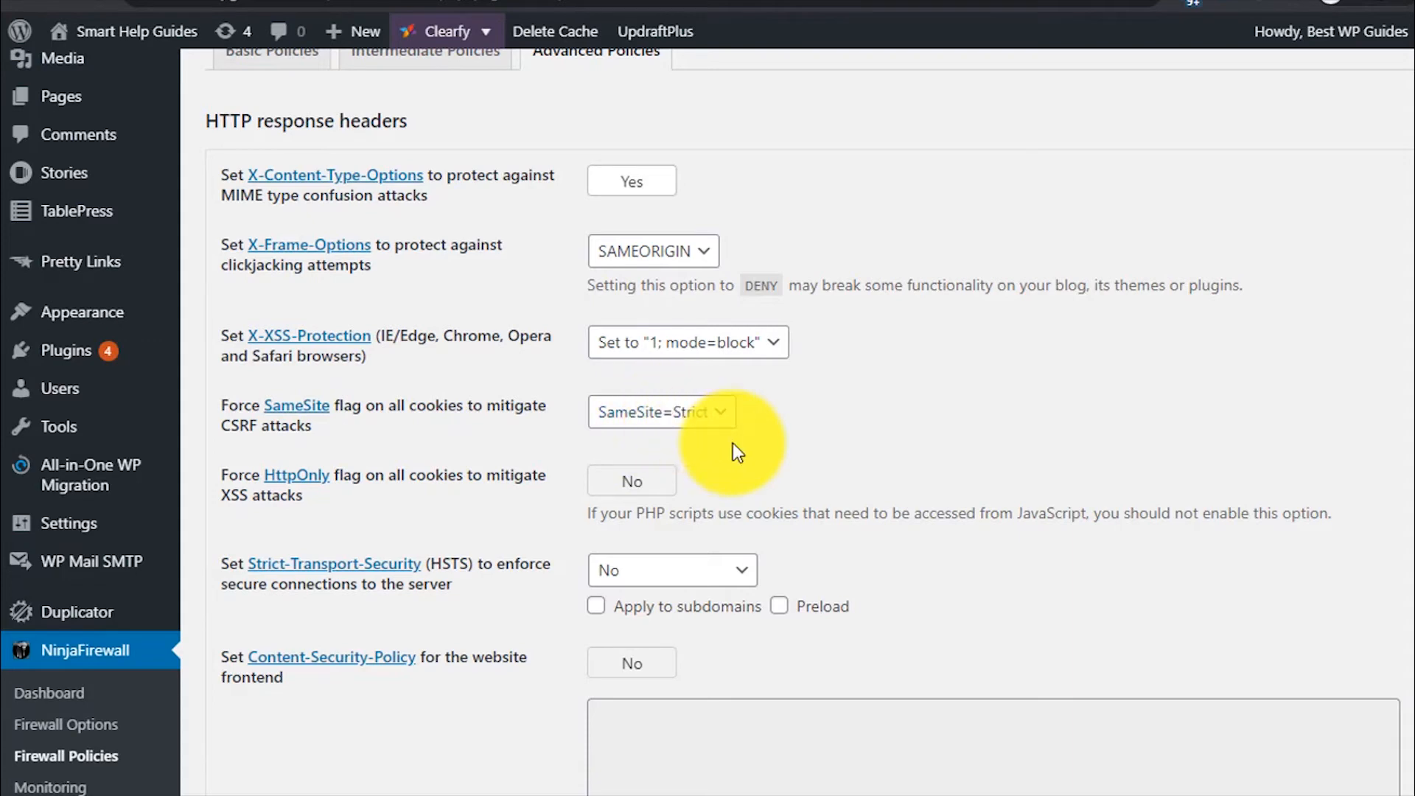
scroll(762, 443, "down", 3)
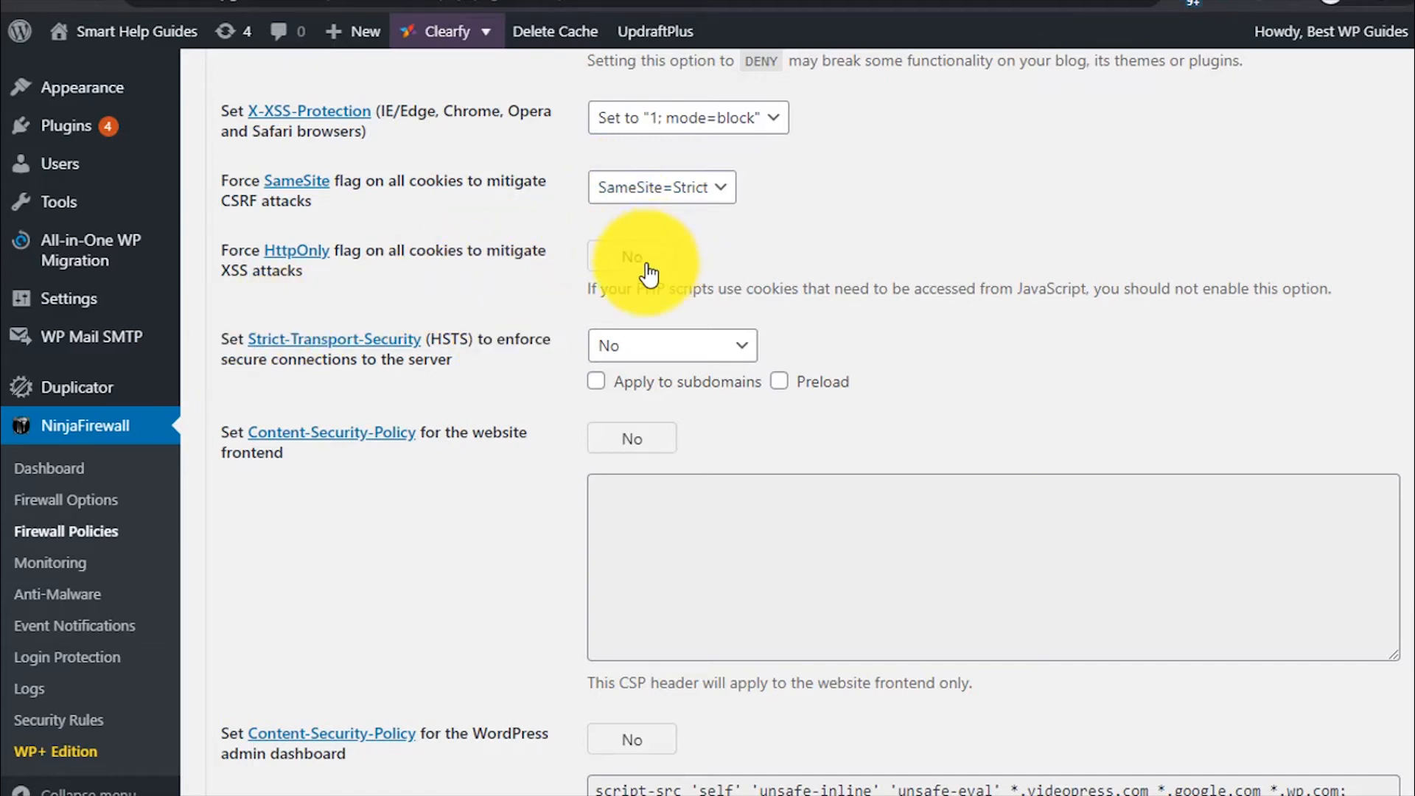
scroll(884, 317, "down", 1)
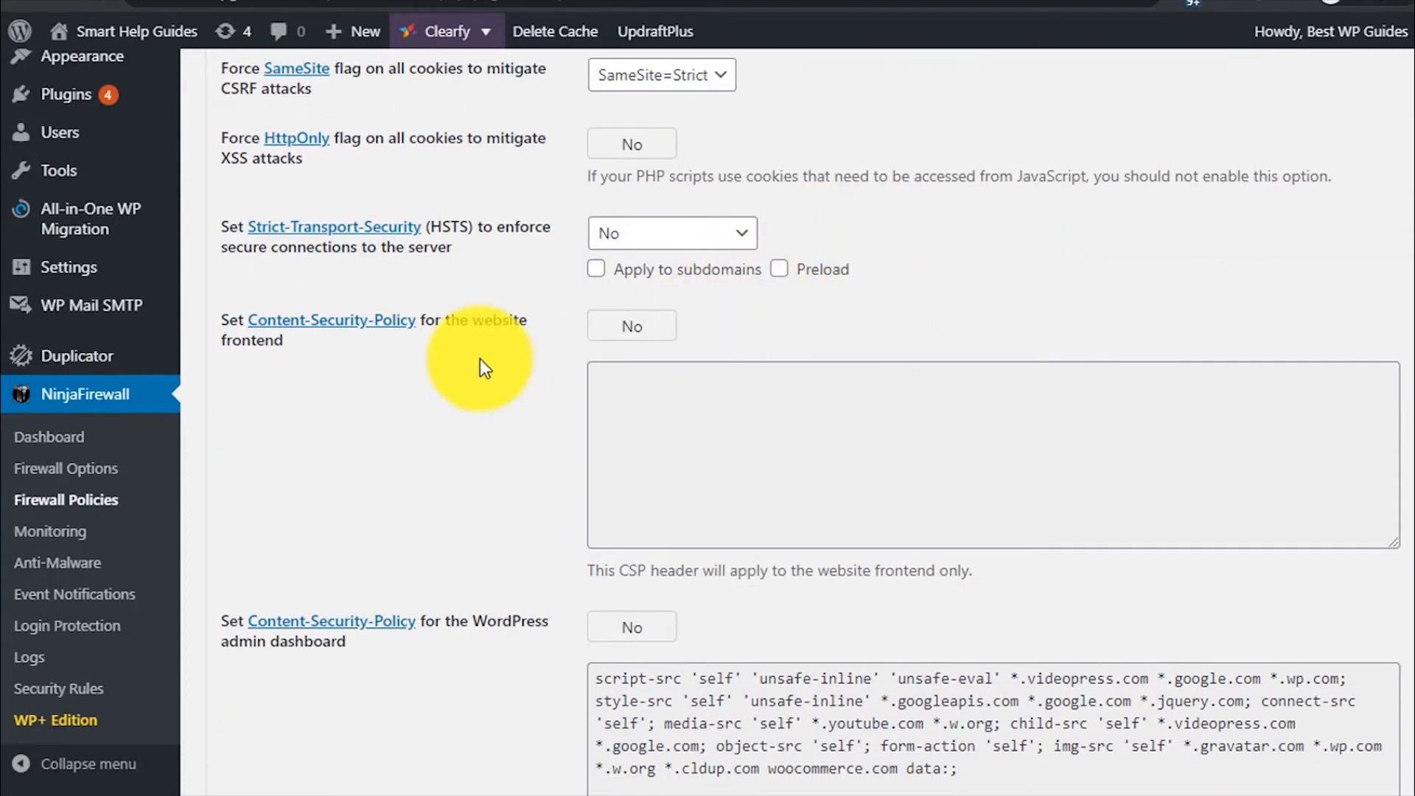
scroll(478, 358, "down", 1)
scroll(457, 368, "down", 3)
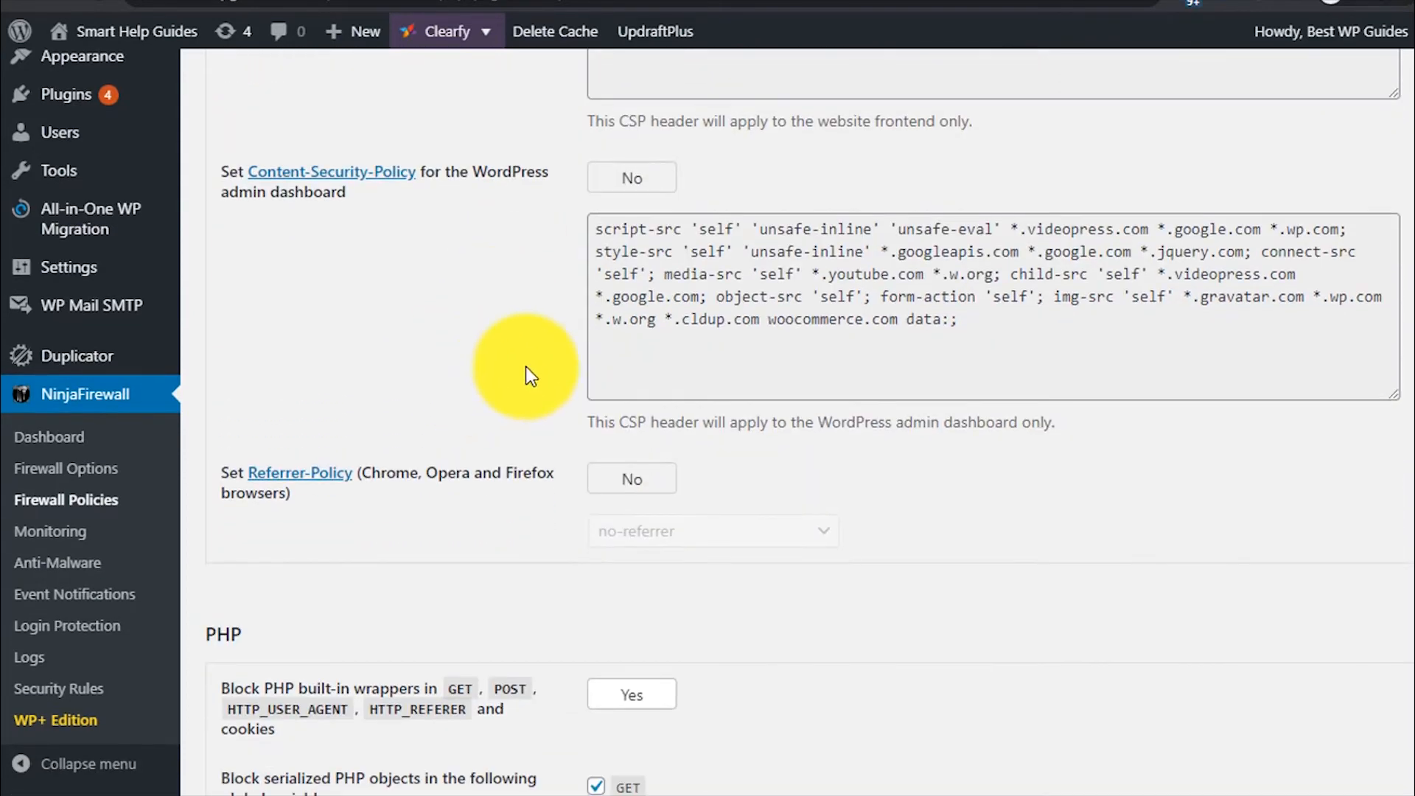
Step: Review the PHP and Various sections of the advanced policies, including serialized object blocking, sanitising and ASCII character blocking
scroll(509, 372, "down", 3)
scroll(520, 373, "down", 2)
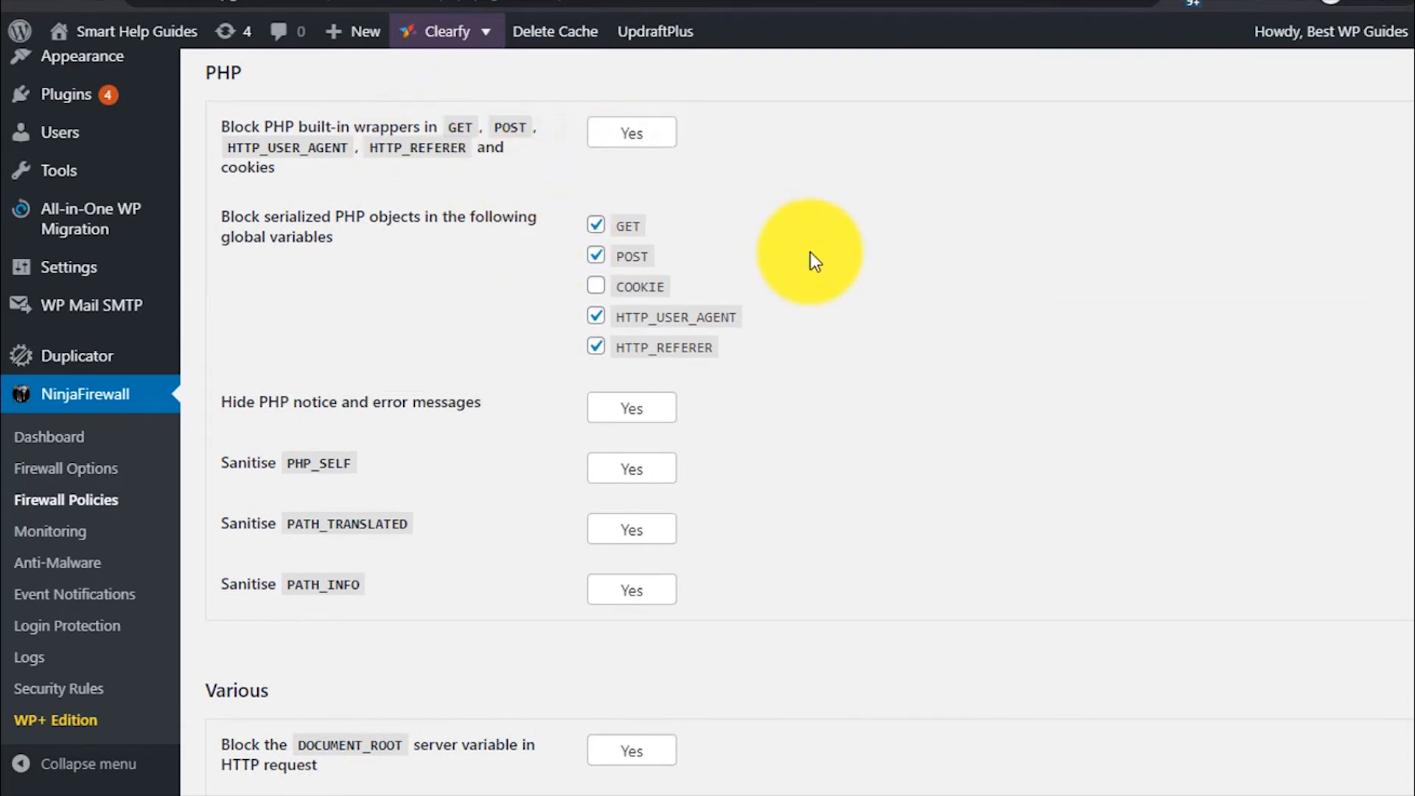
scroll(811, 253, "down", 3)
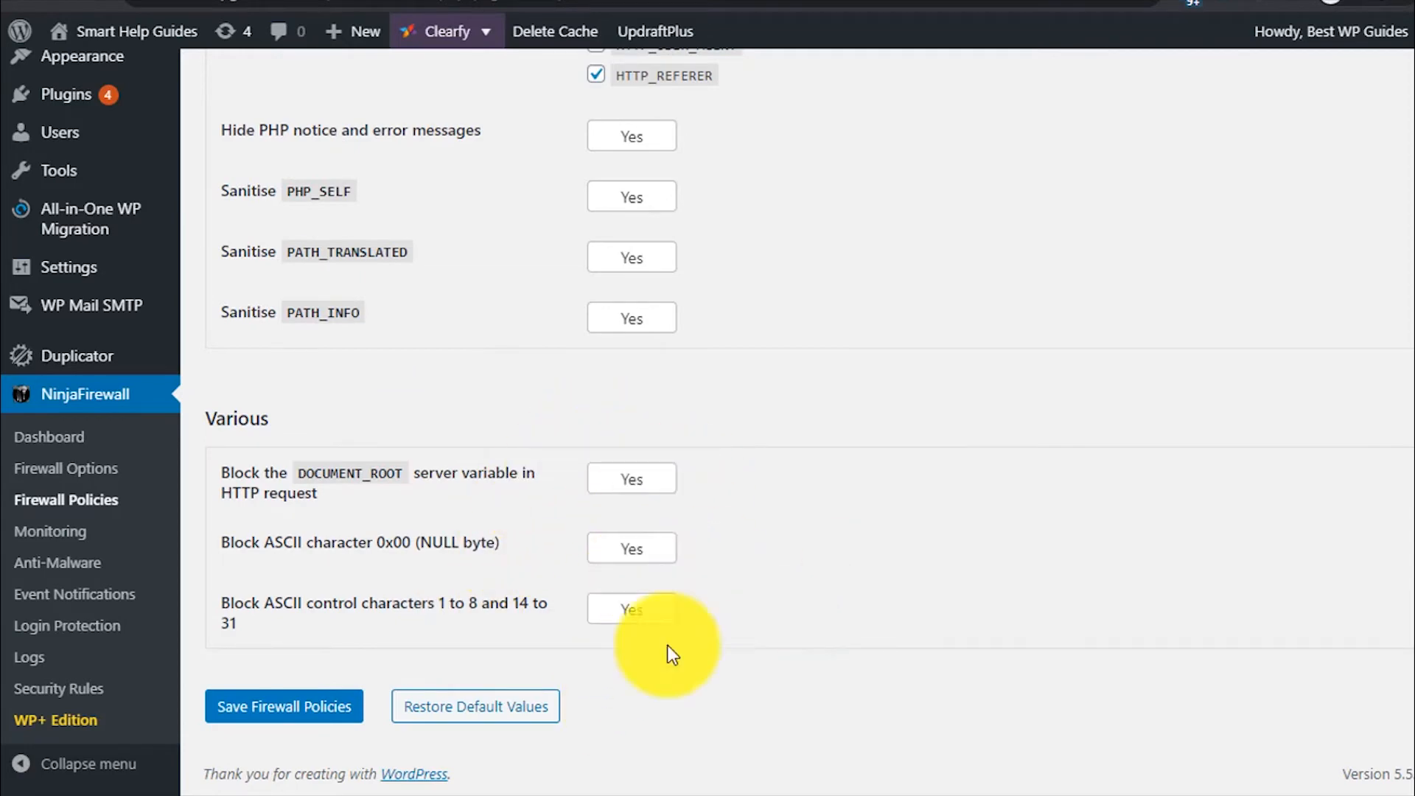
scroll(764, 452, "up", 10)
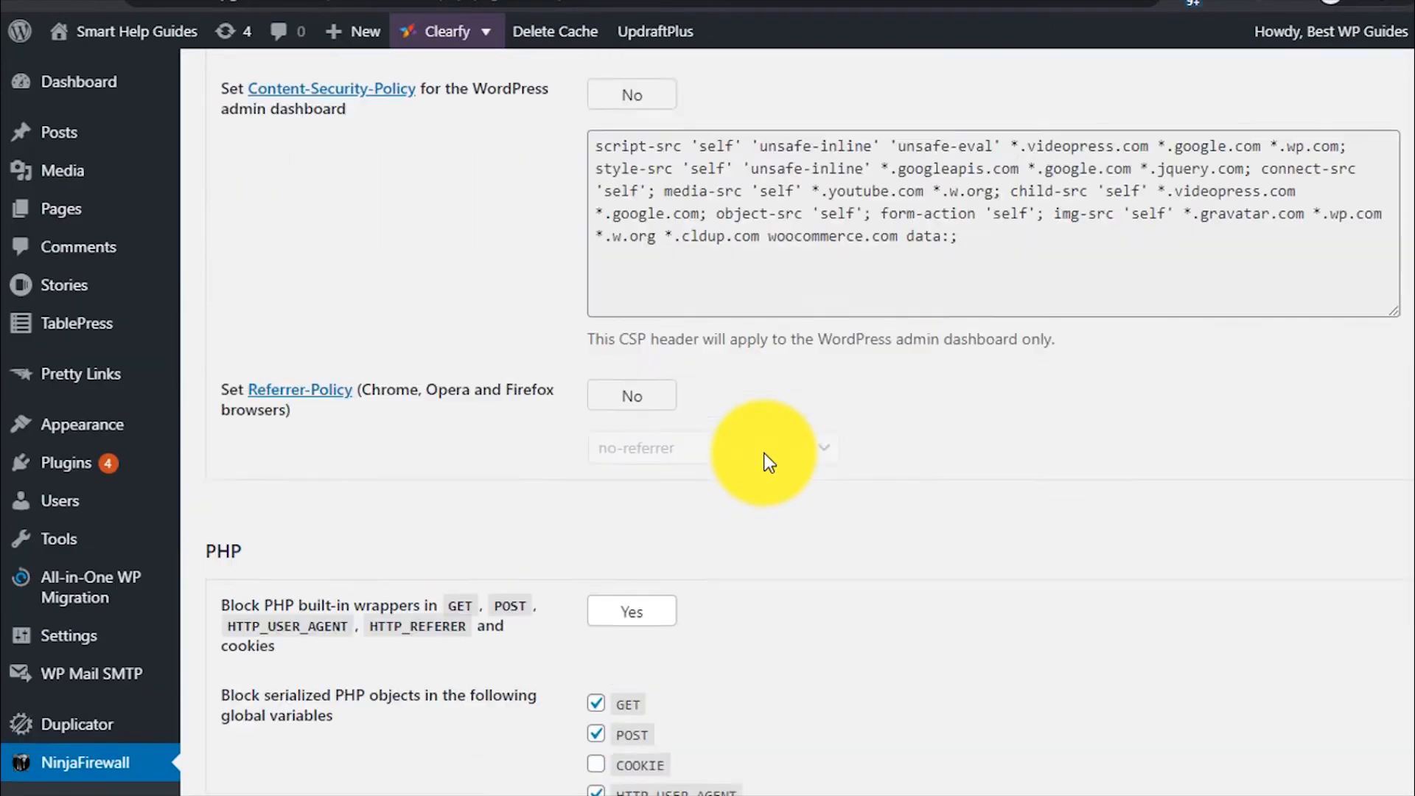
scroll(764, 452, "up", 14)
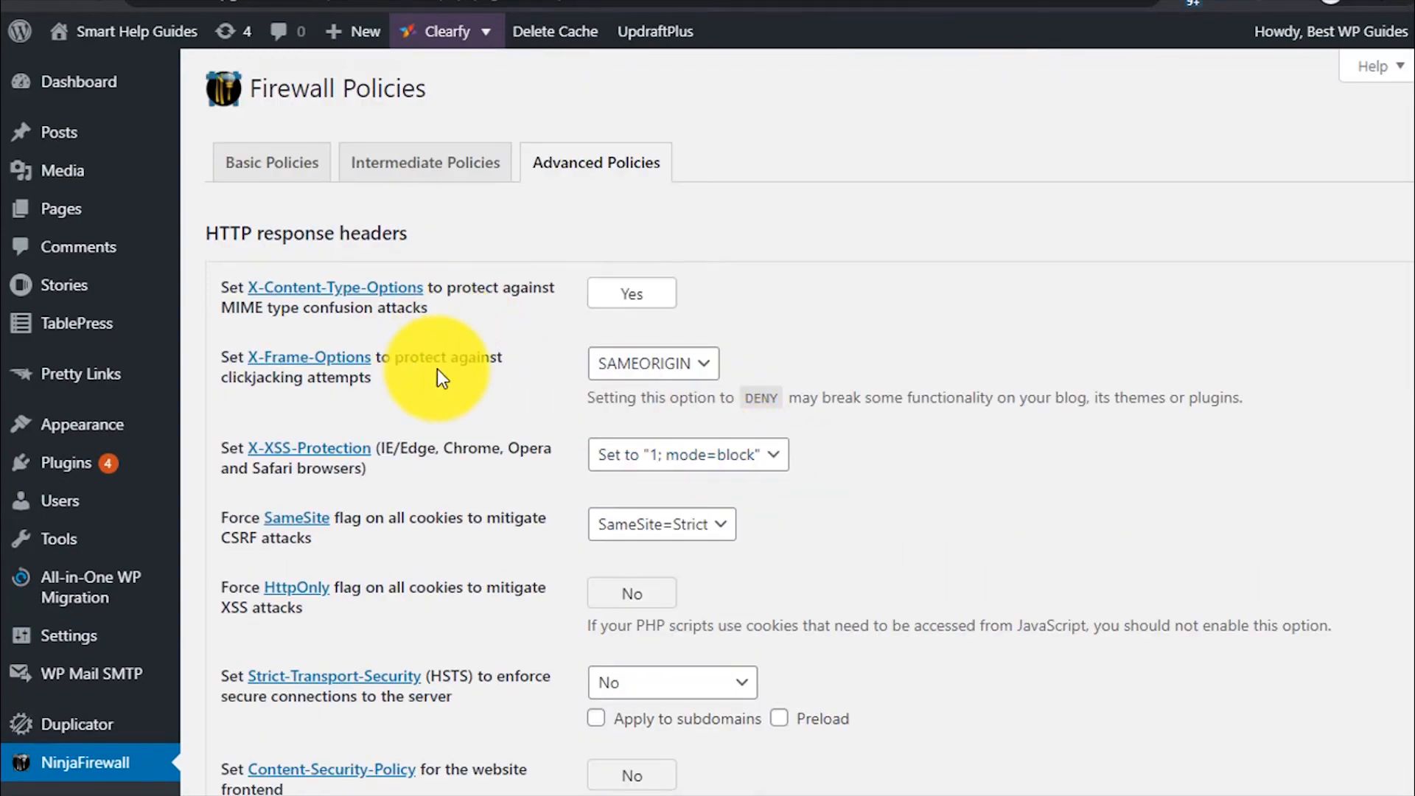
scroll(423, 387, "down", 8)
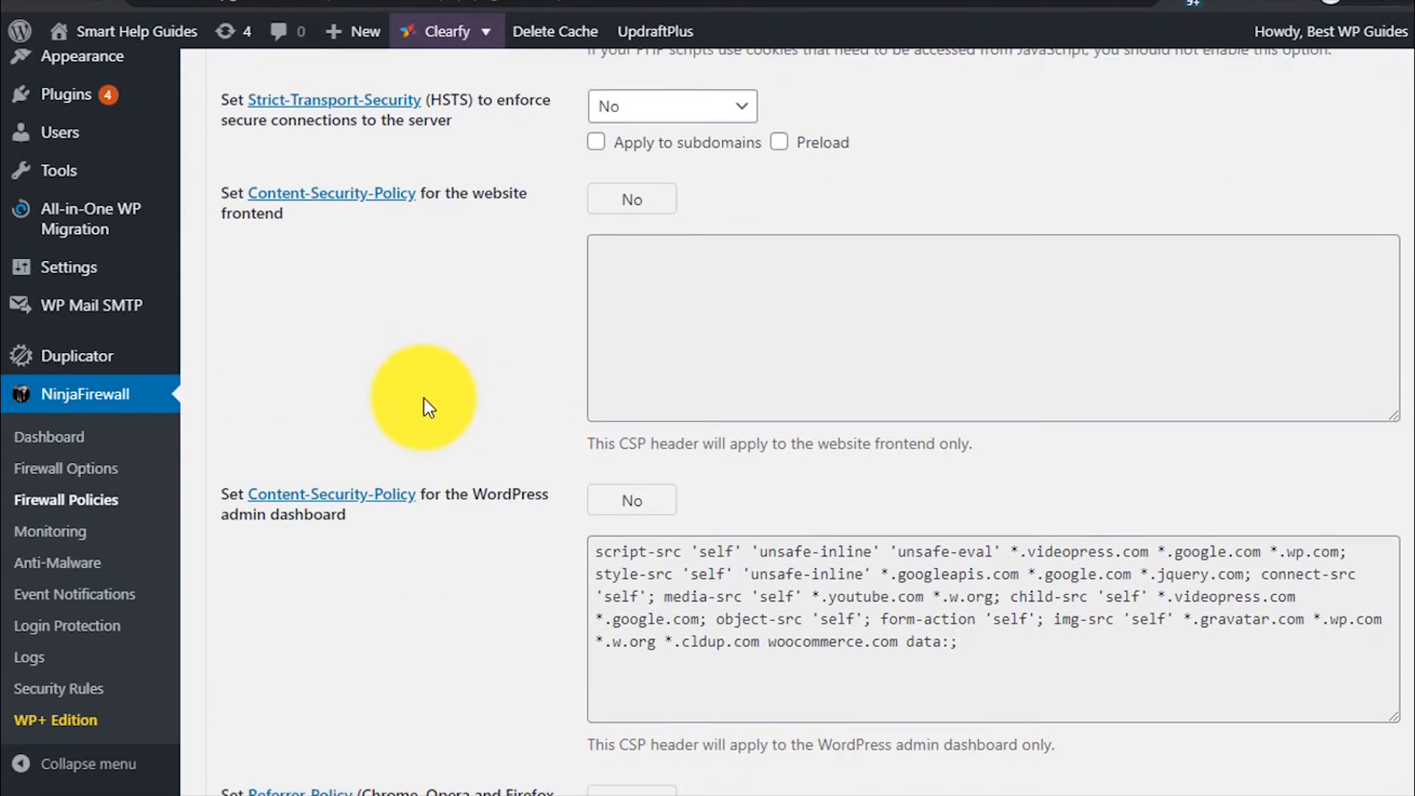
scroll(423, 398, "down", 3)
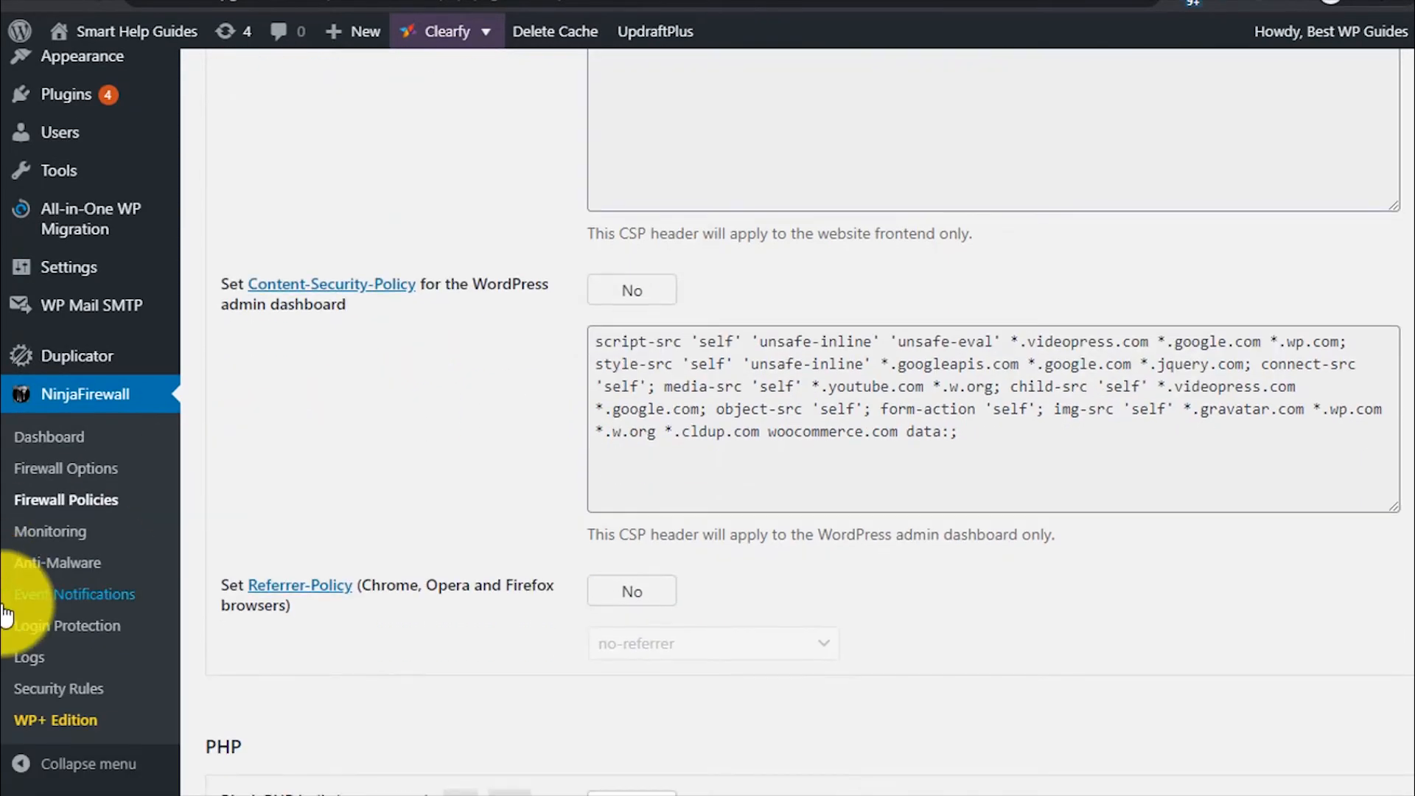
Step: Open the Monitoring page and review the File Check snapshot details, last changes and scheduled scan options
left_click(50, 545)
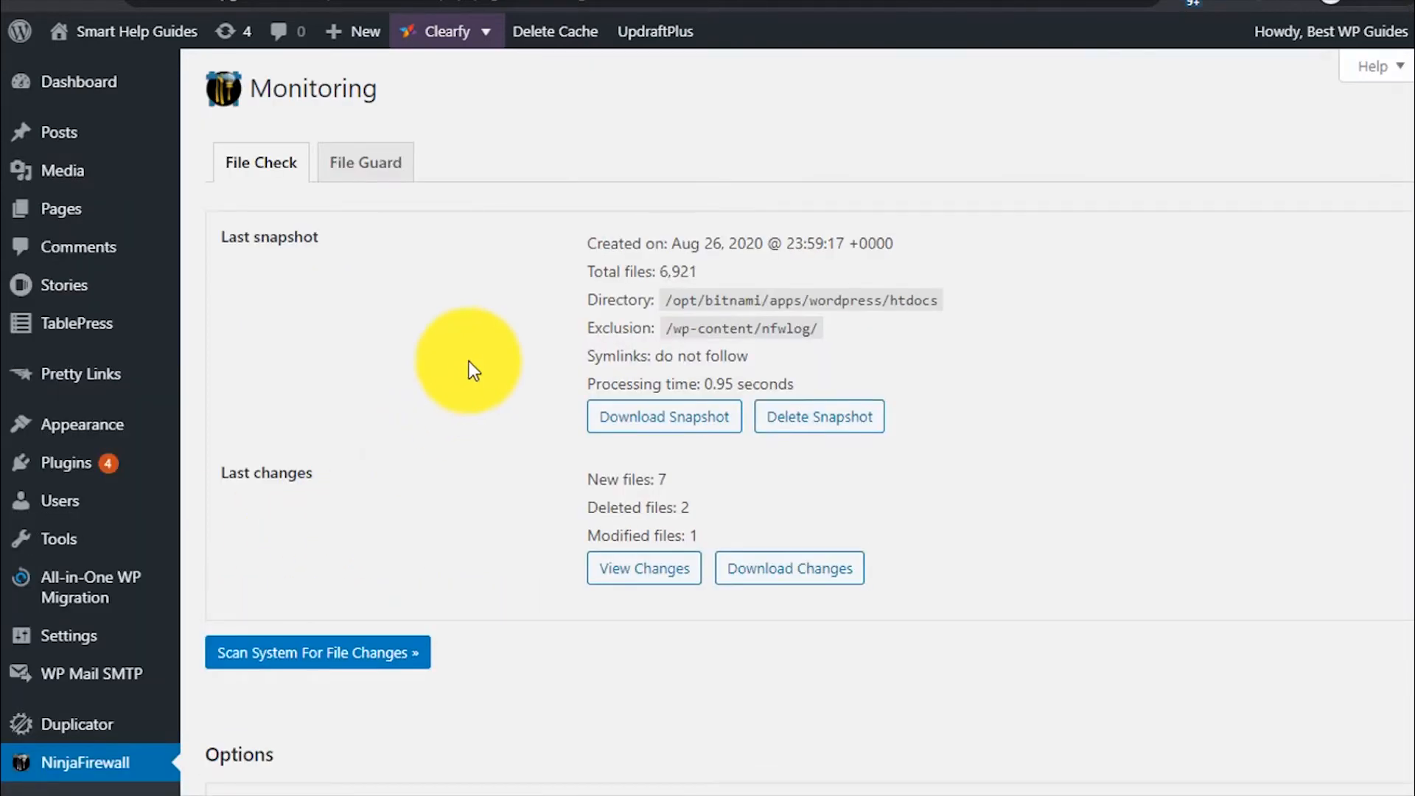
left_click(471, 360)
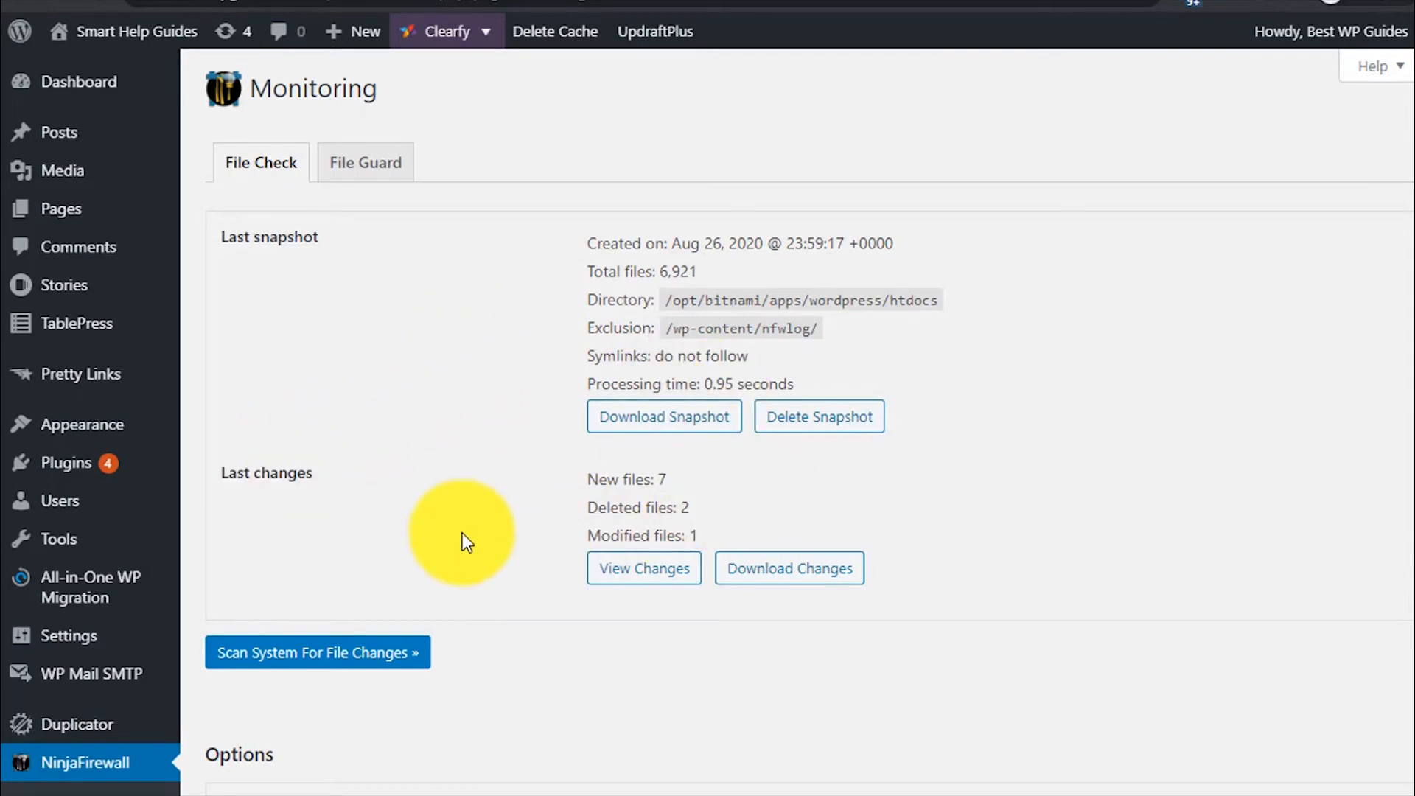
scroll(466, 542, "down", 5)
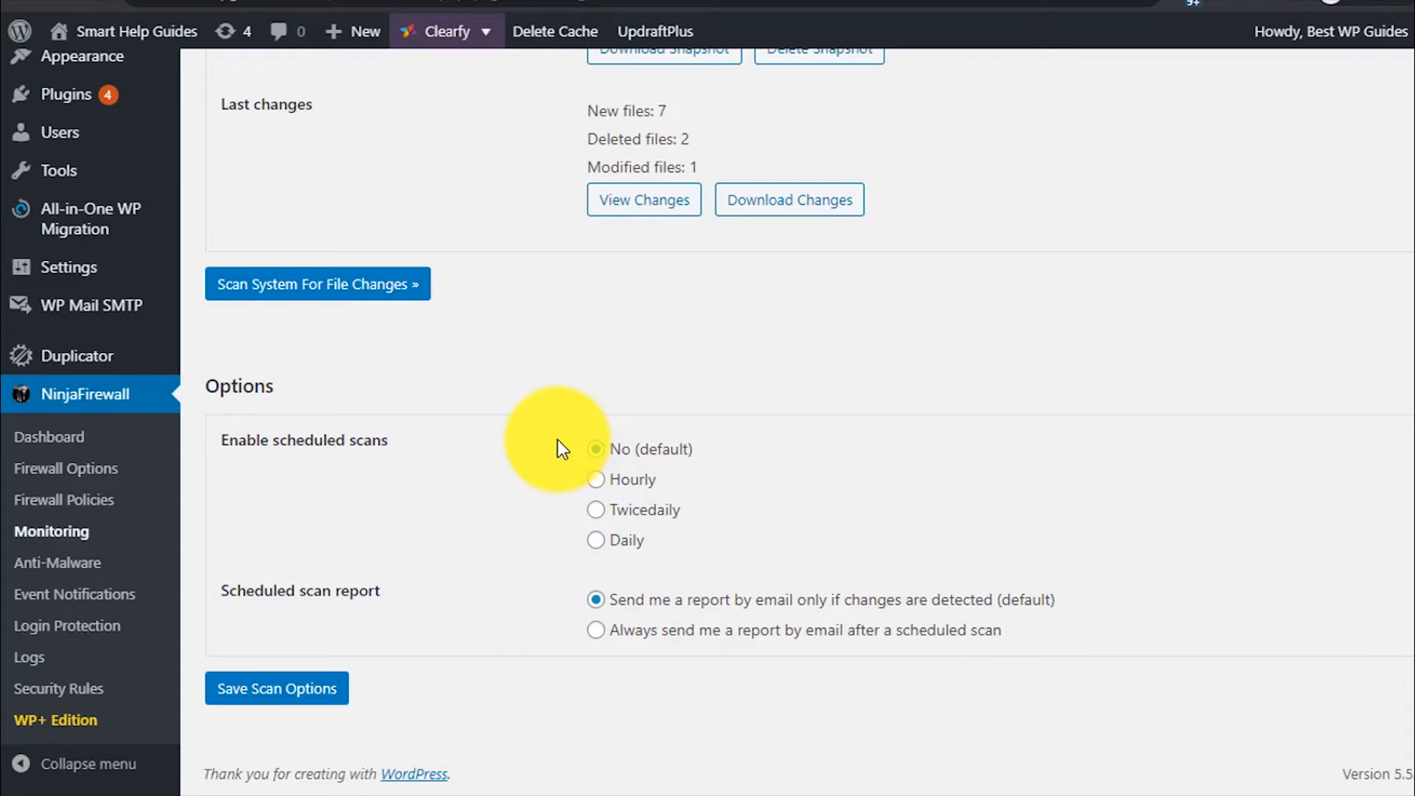
scroll(482, 317, "up", 5)
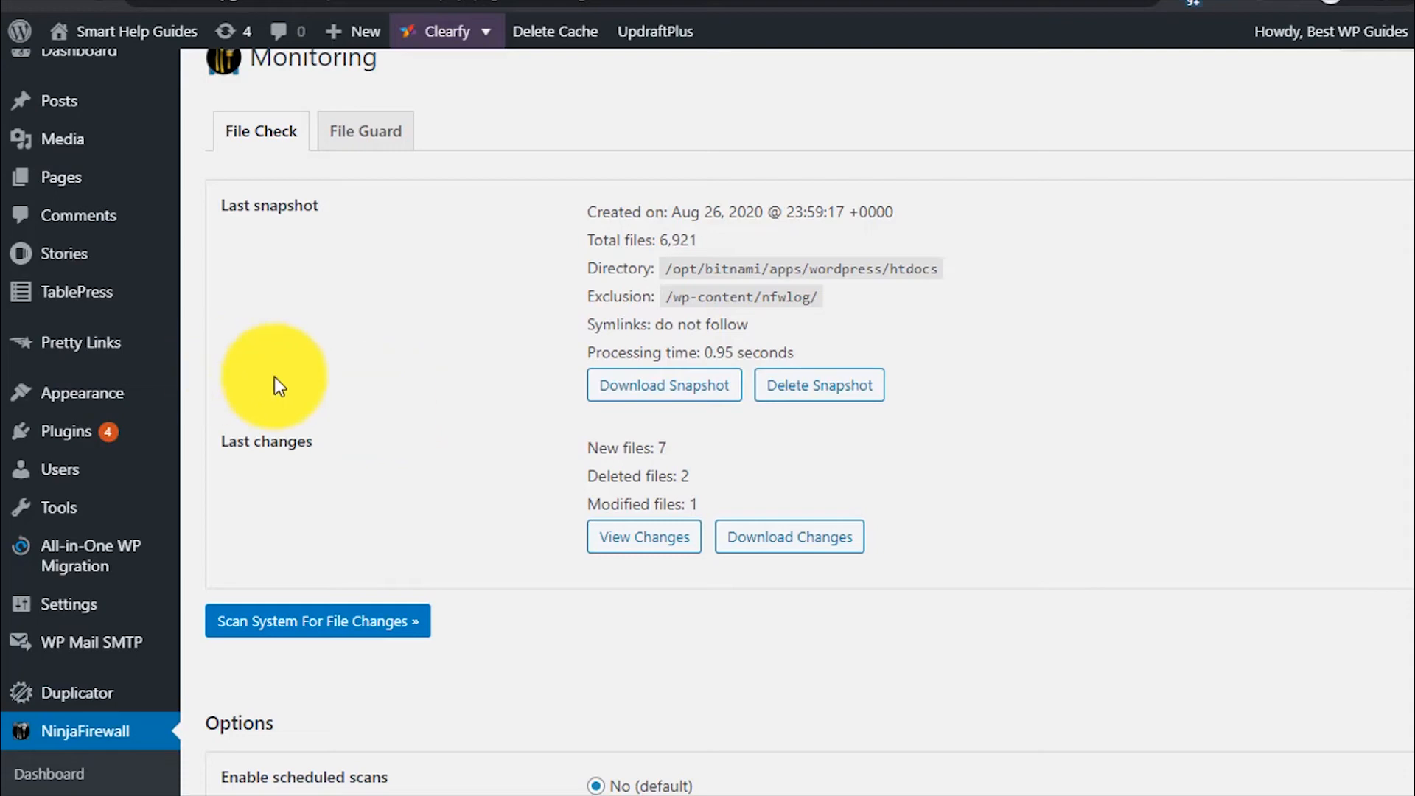
Step: Try the Daily option for File Check's scheduled scans and return the choice to No (default)
scroll(516, 427, "down", 5)
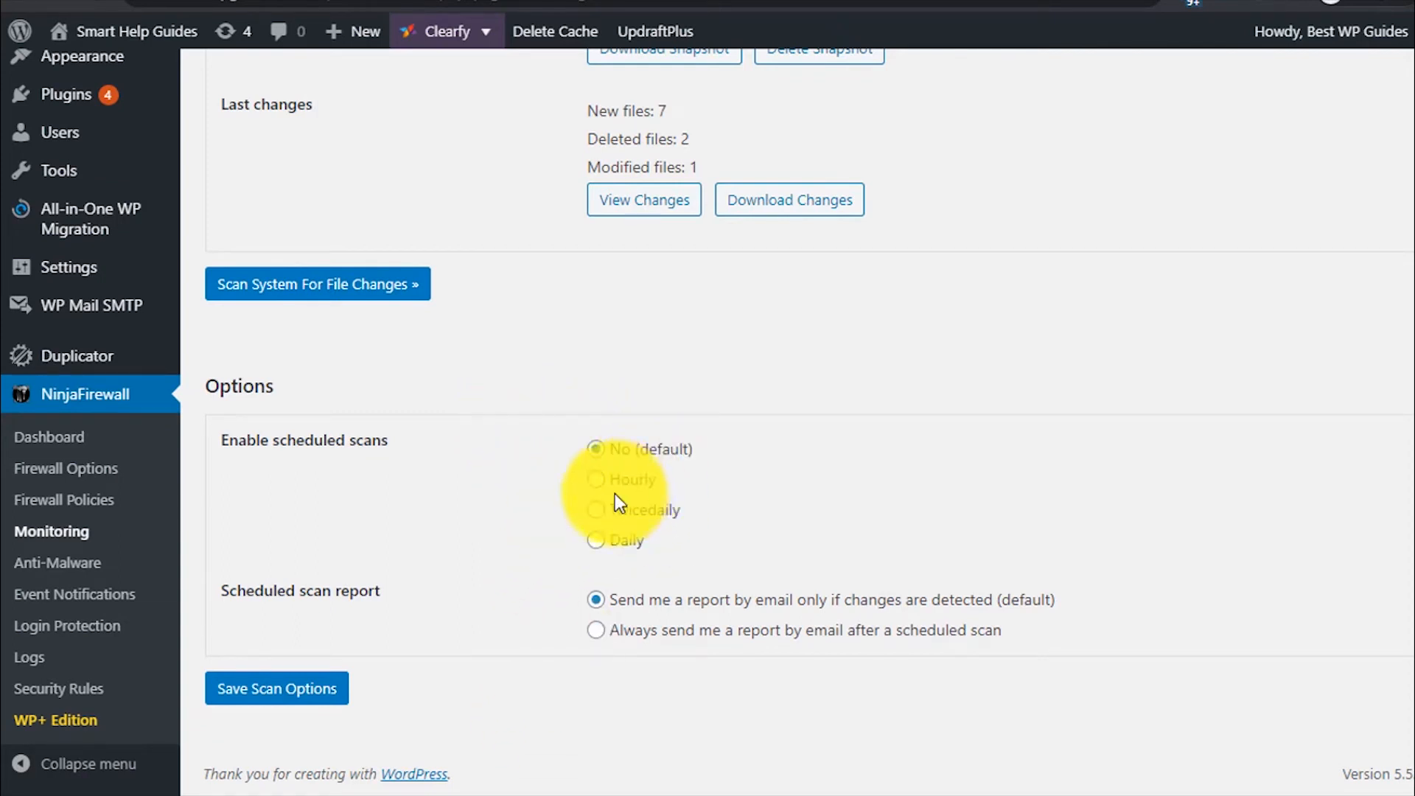
left_click(599, 542)
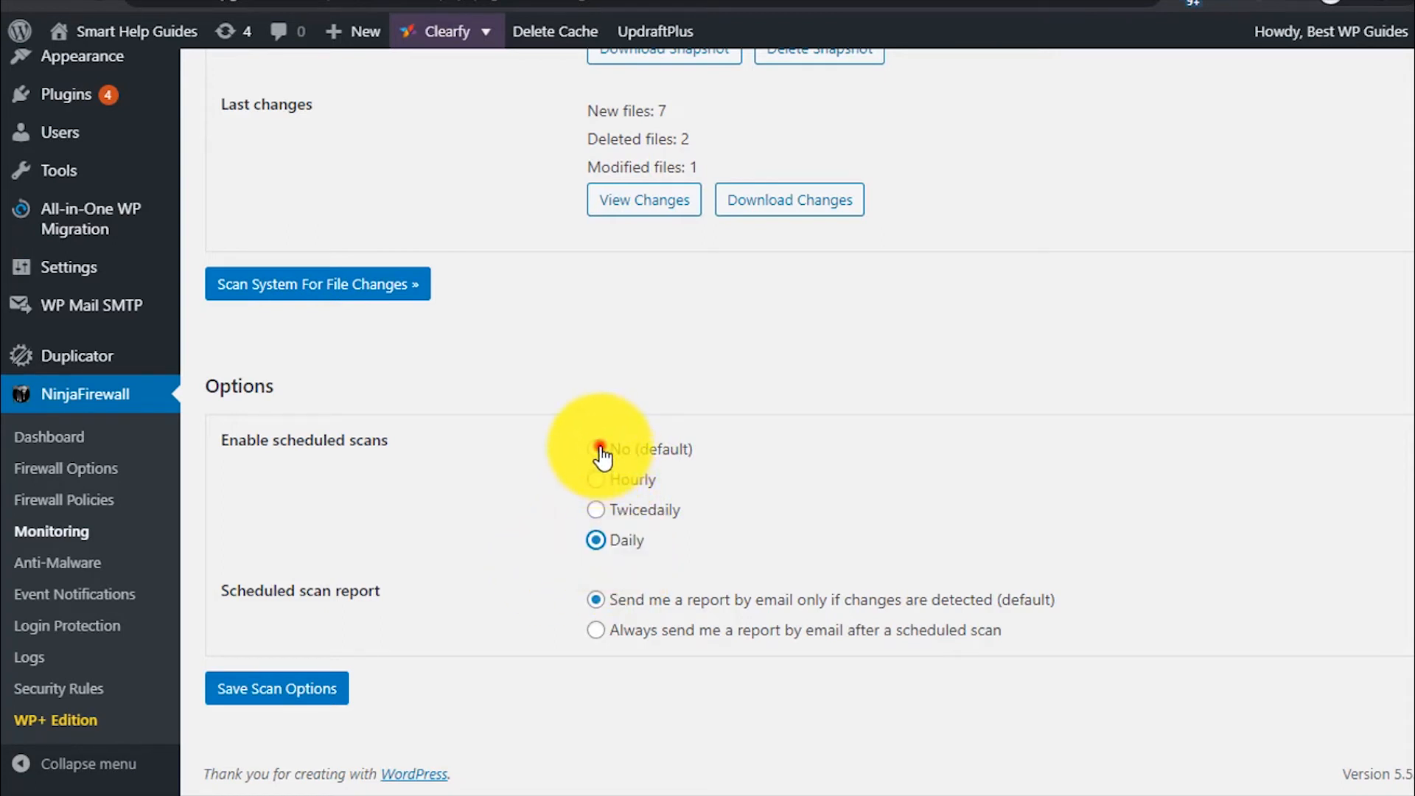
left_click(598, 450)
left_click(538, 478)
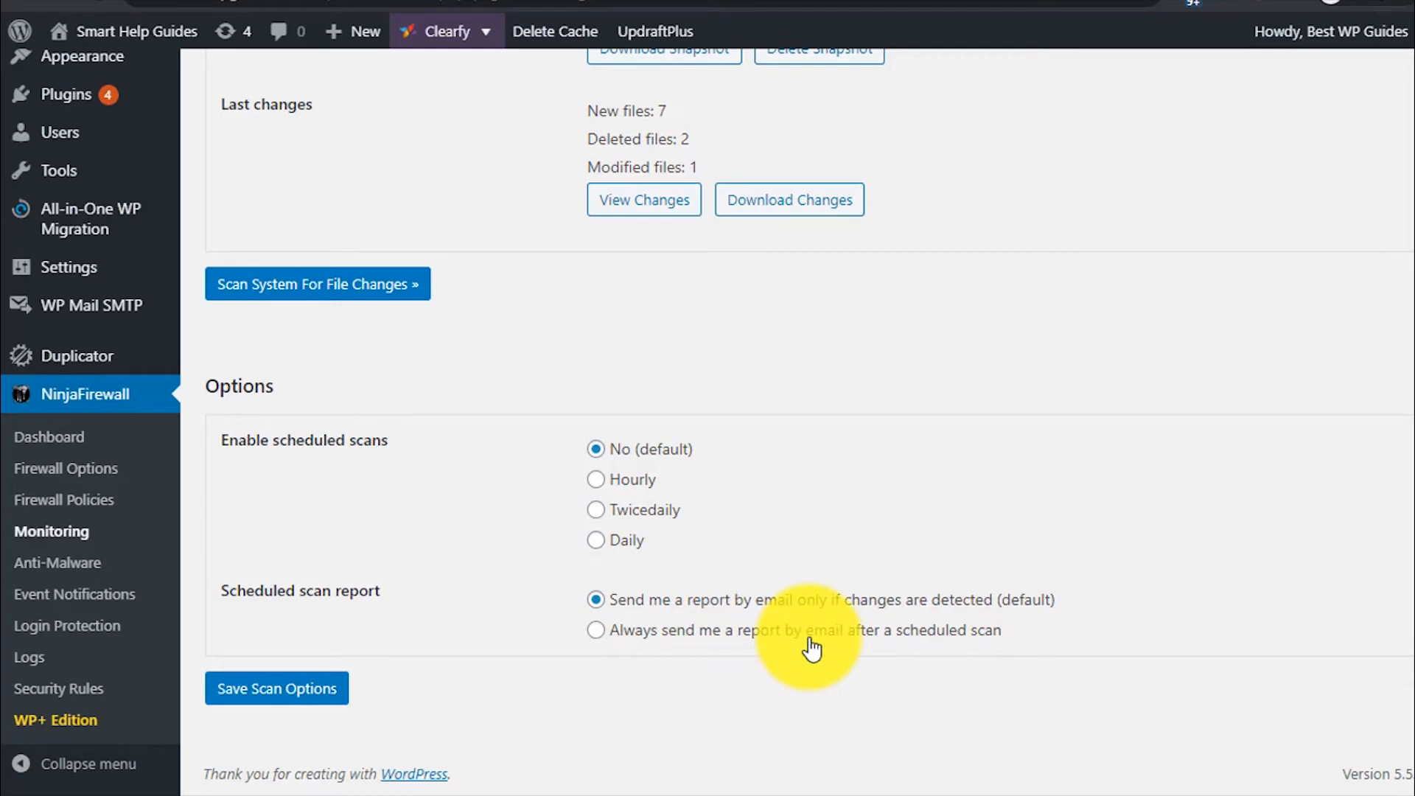
Step: View File Check's last changes and examine the lists of new, deleted and modified files
scroll(811, 648, "up", 5)
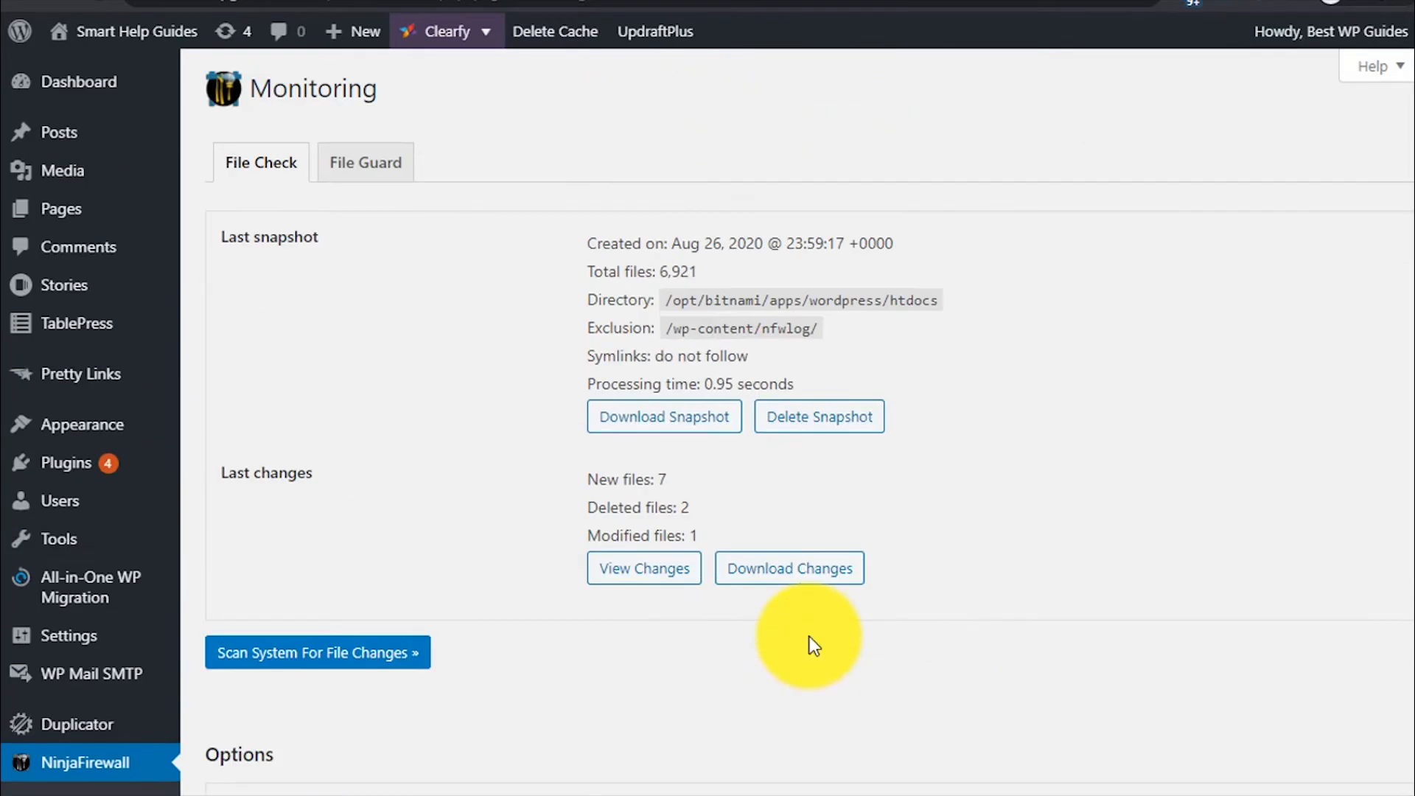
left_click(634, 584)
scroll(922, 579, "down", 3)
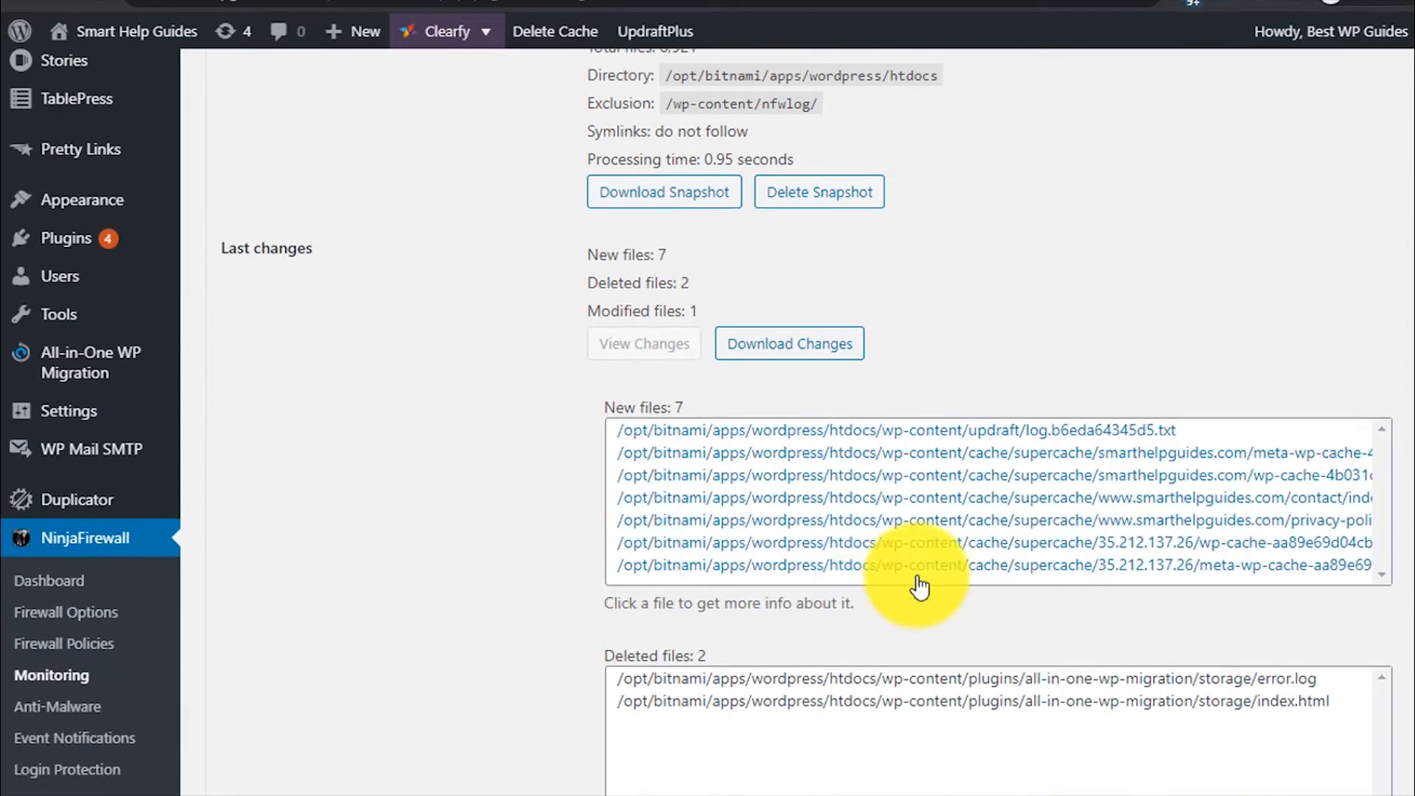
scroll(960, 569, "down", 1)
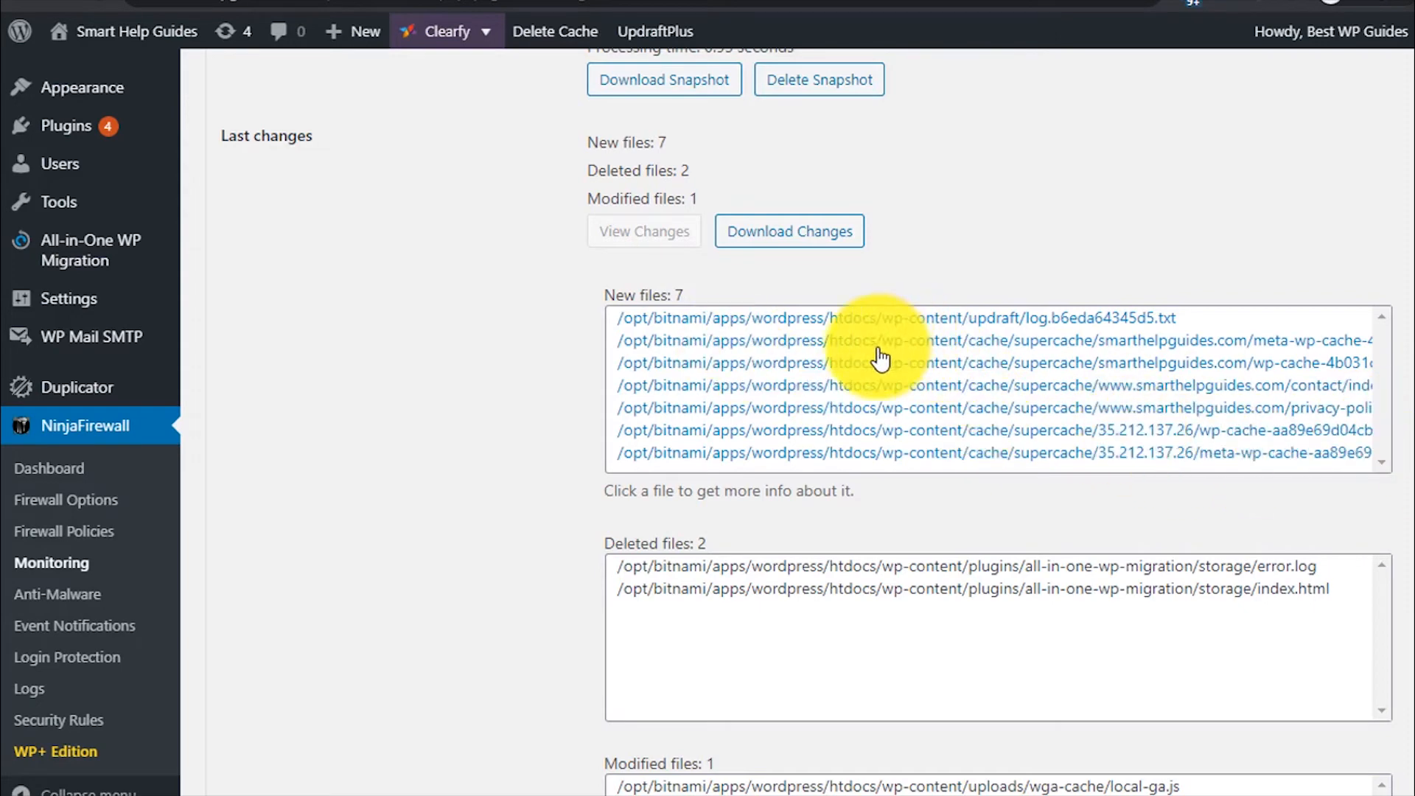
scroll(912, 402, "down", 1)
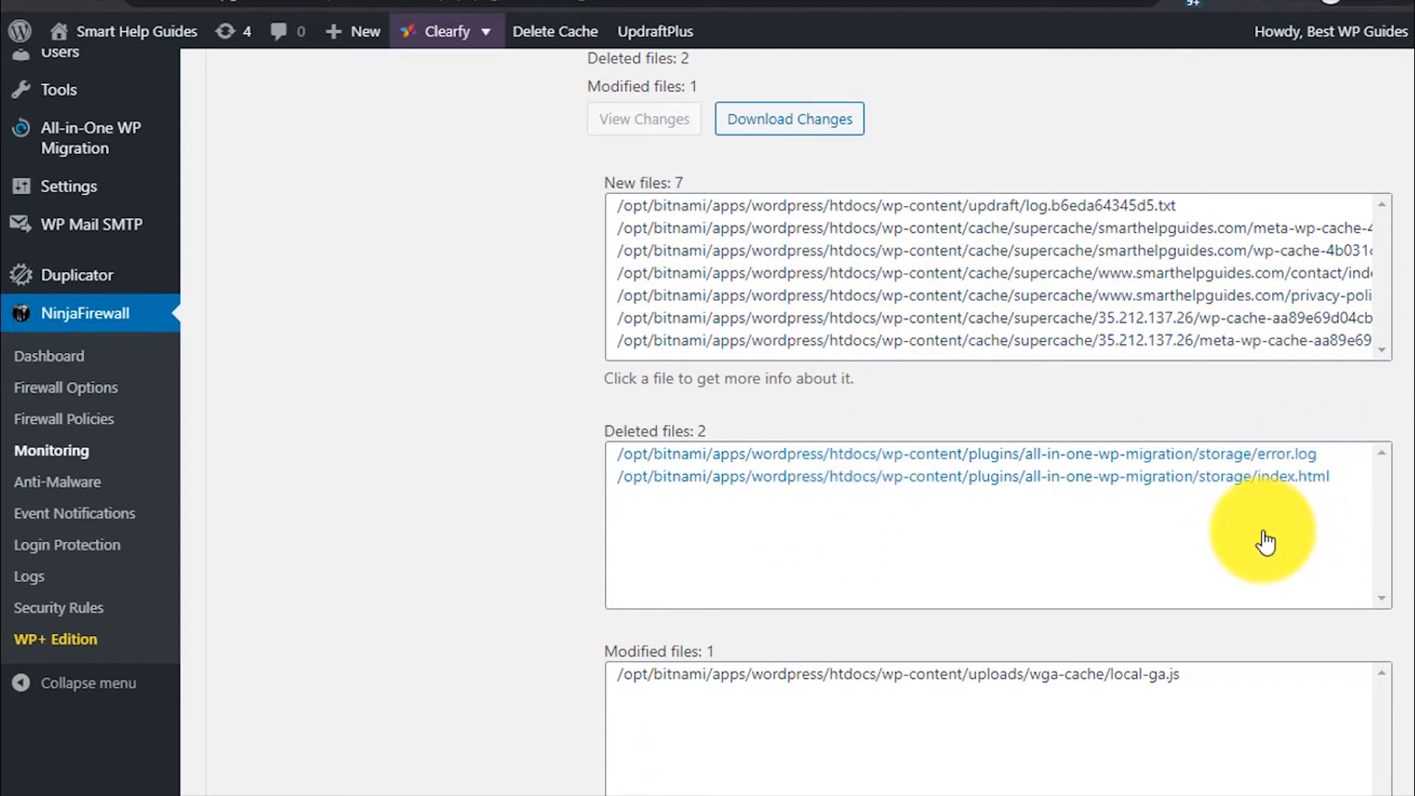
scroll(1005, 543, "down", 2)
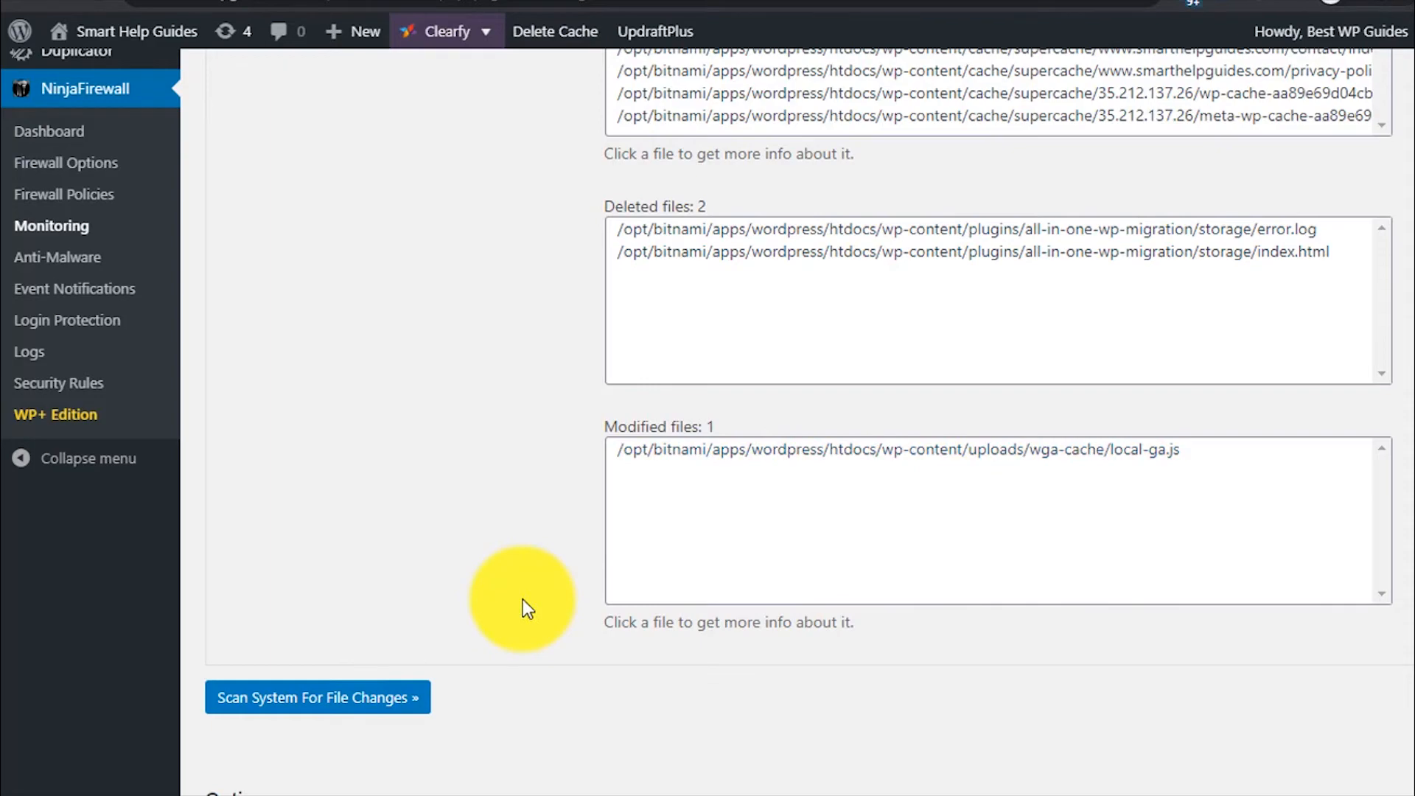
scroll(524, 599, "up", 9)
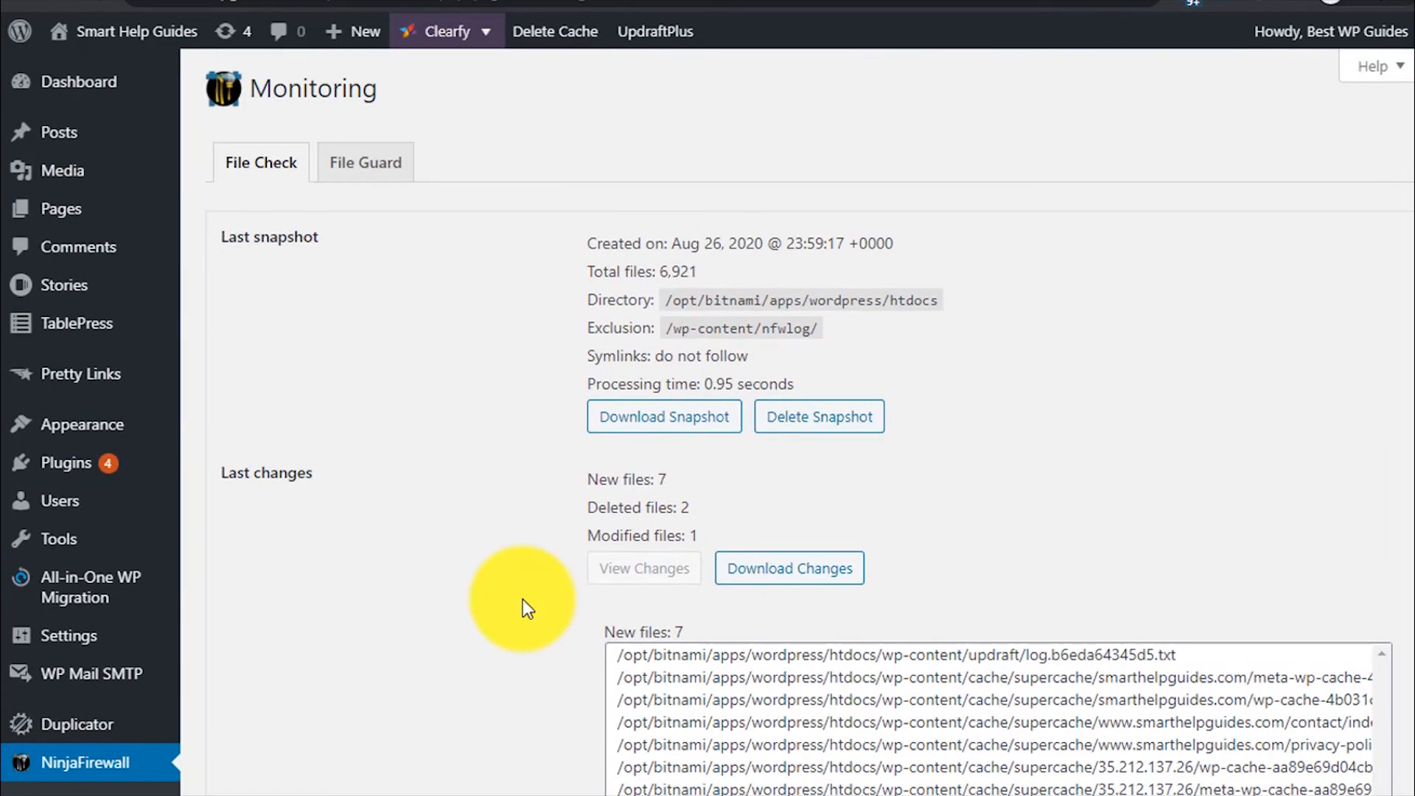
Step: Set File Guard's real-time detection period to 96 hours and save the File Guard options
left_click(364, 175)
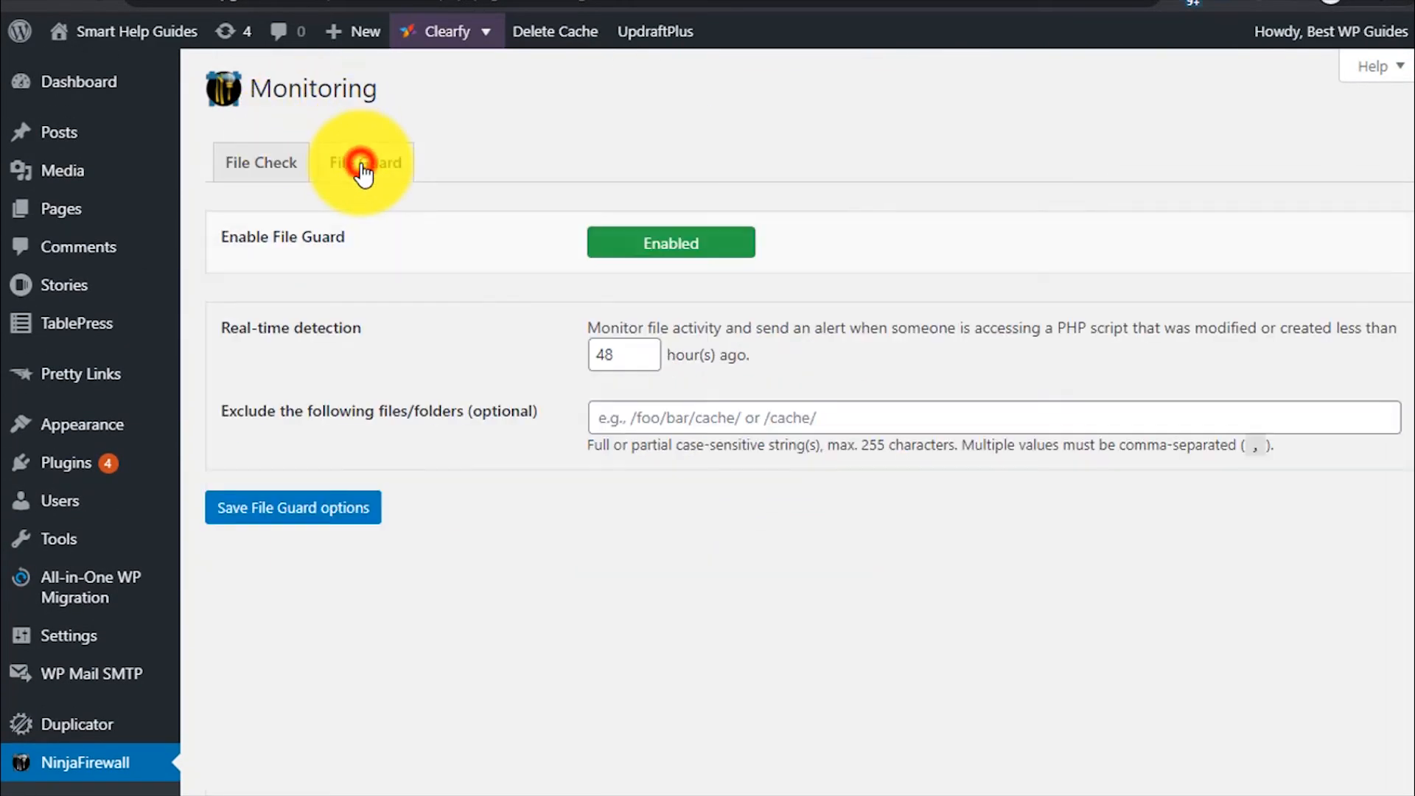
left_click(477, 263)
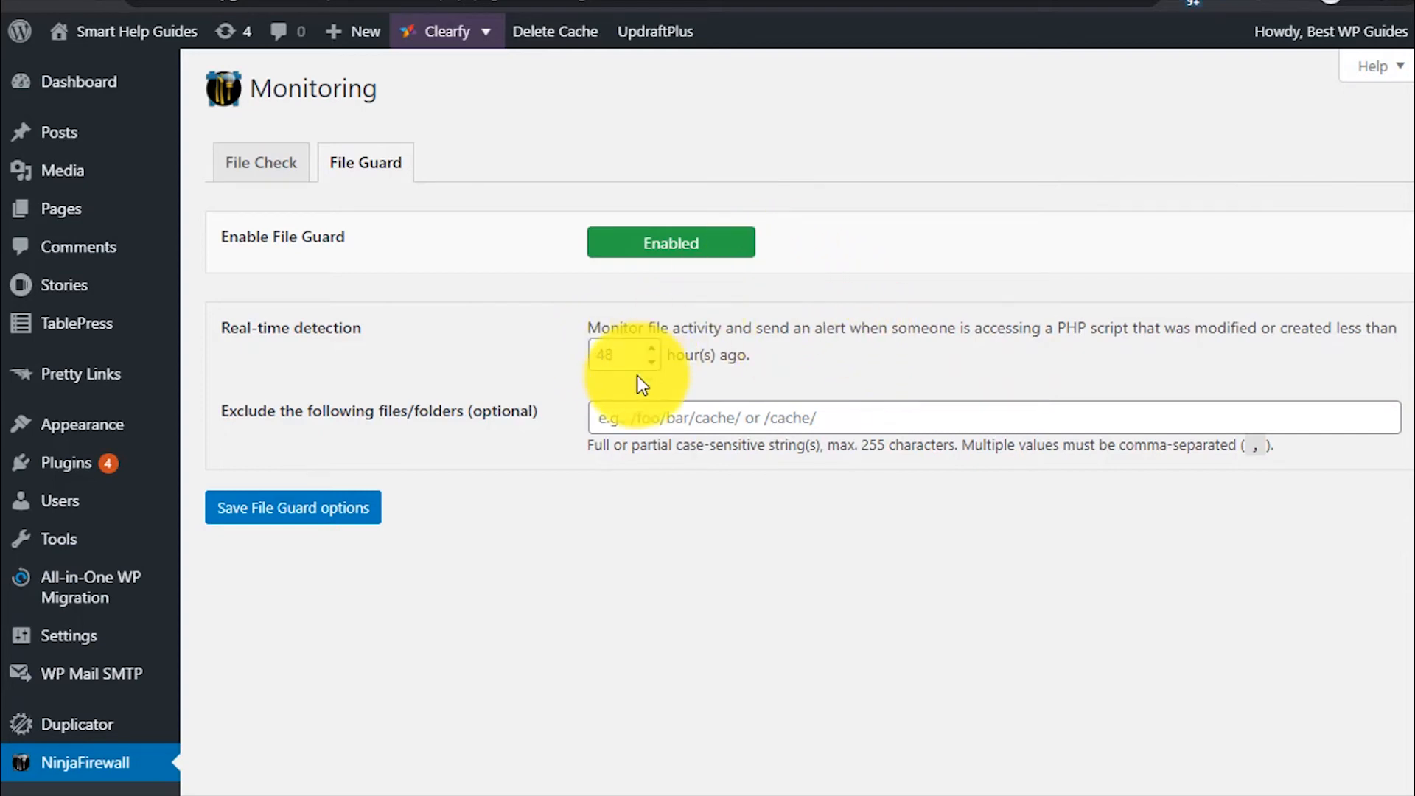
double_click(628, 354)
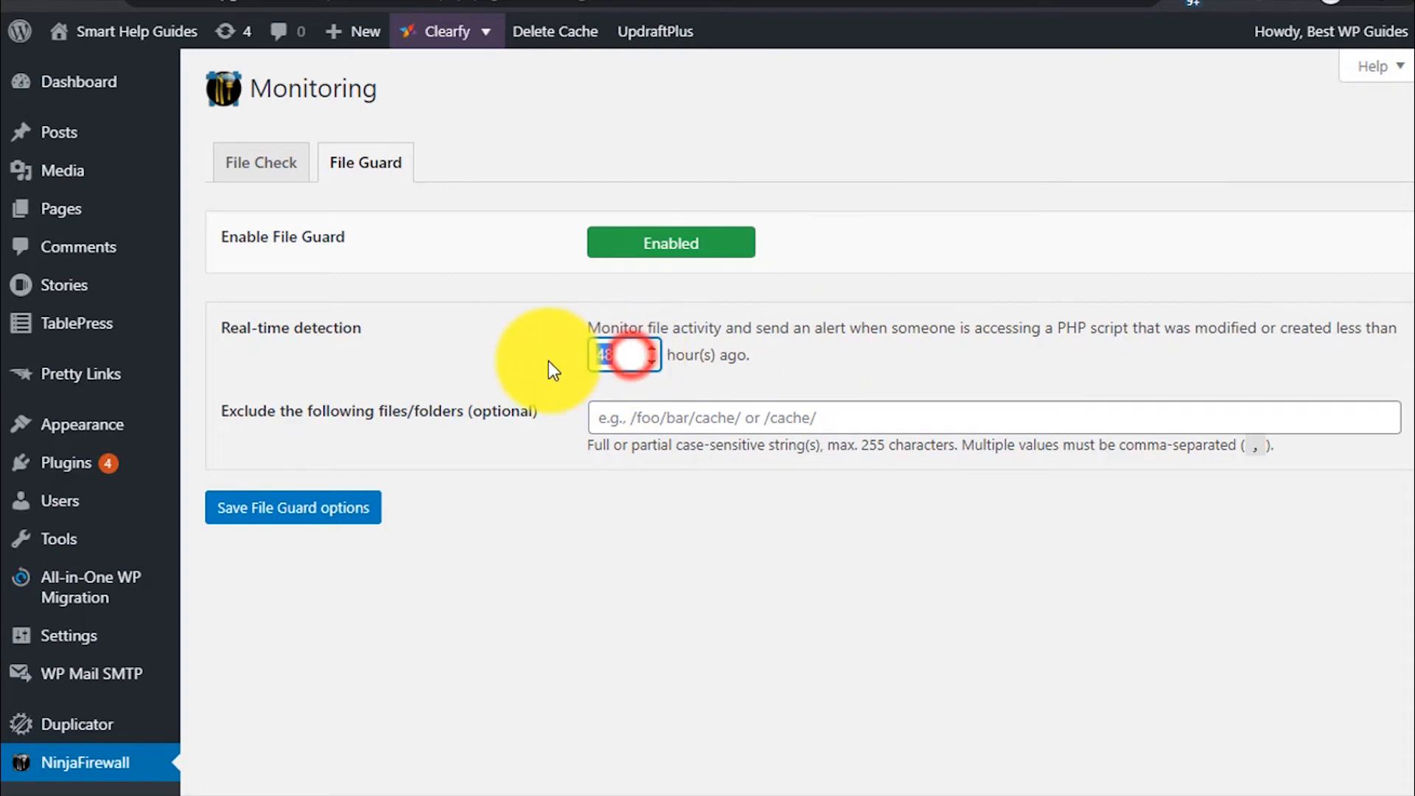
left_click(812, 352)
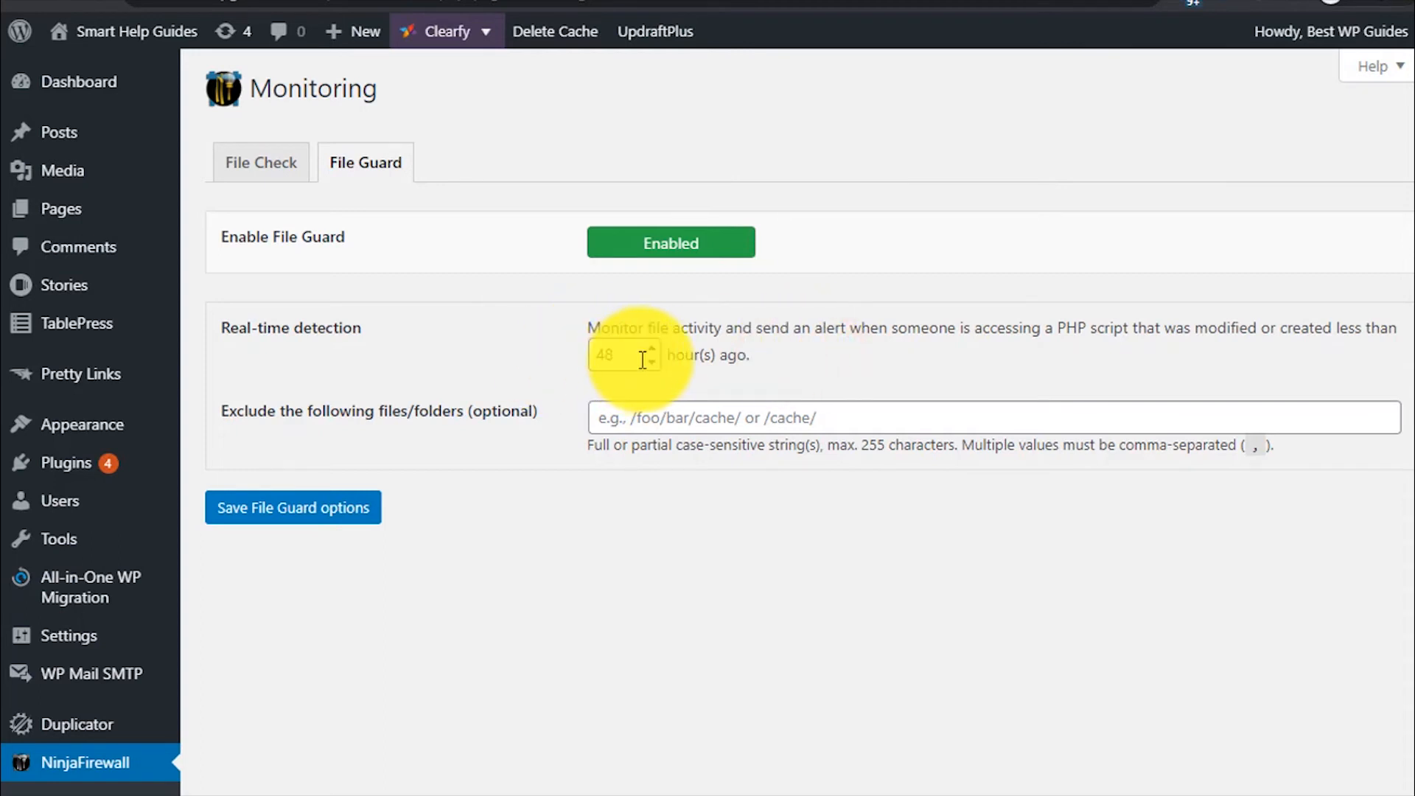
double_click(615, 355)
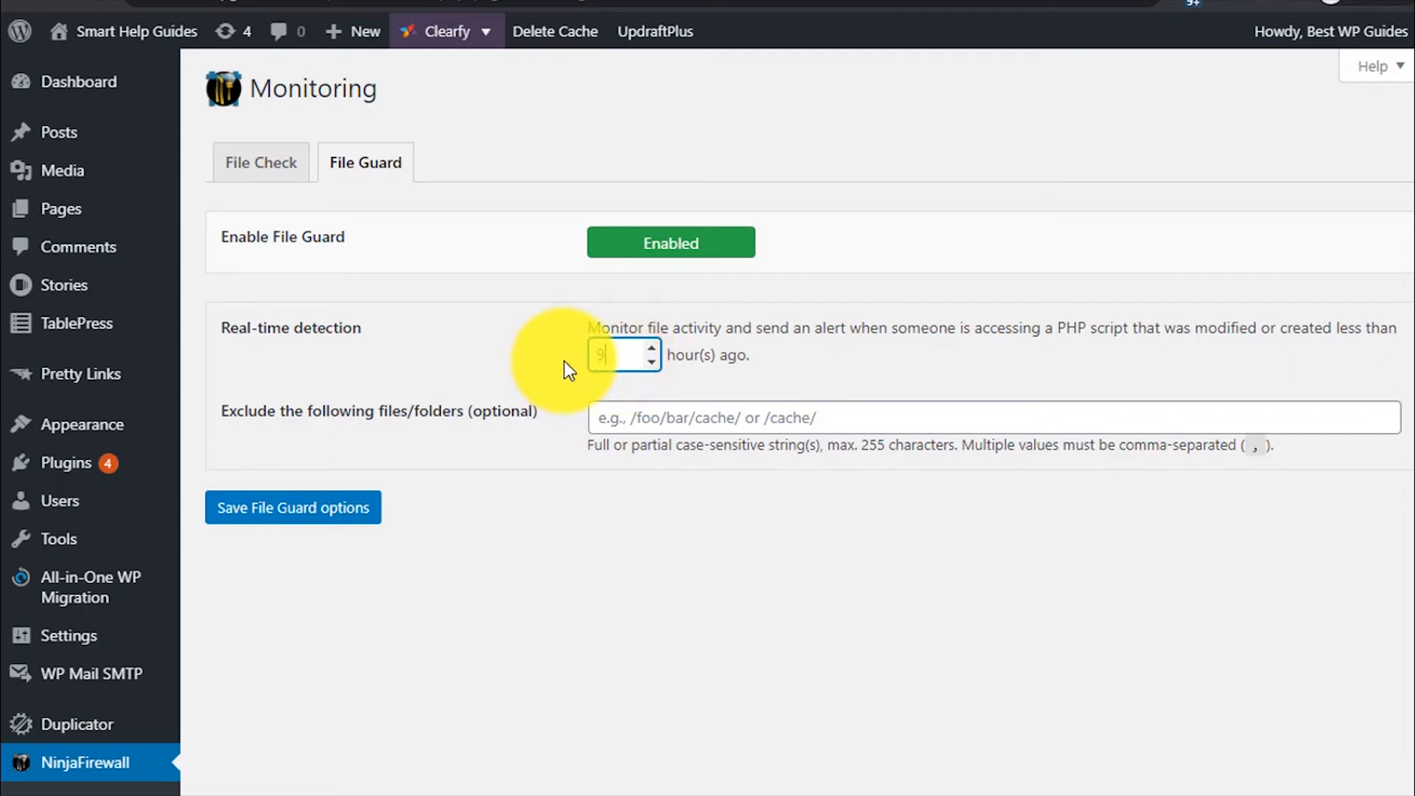
type("96")
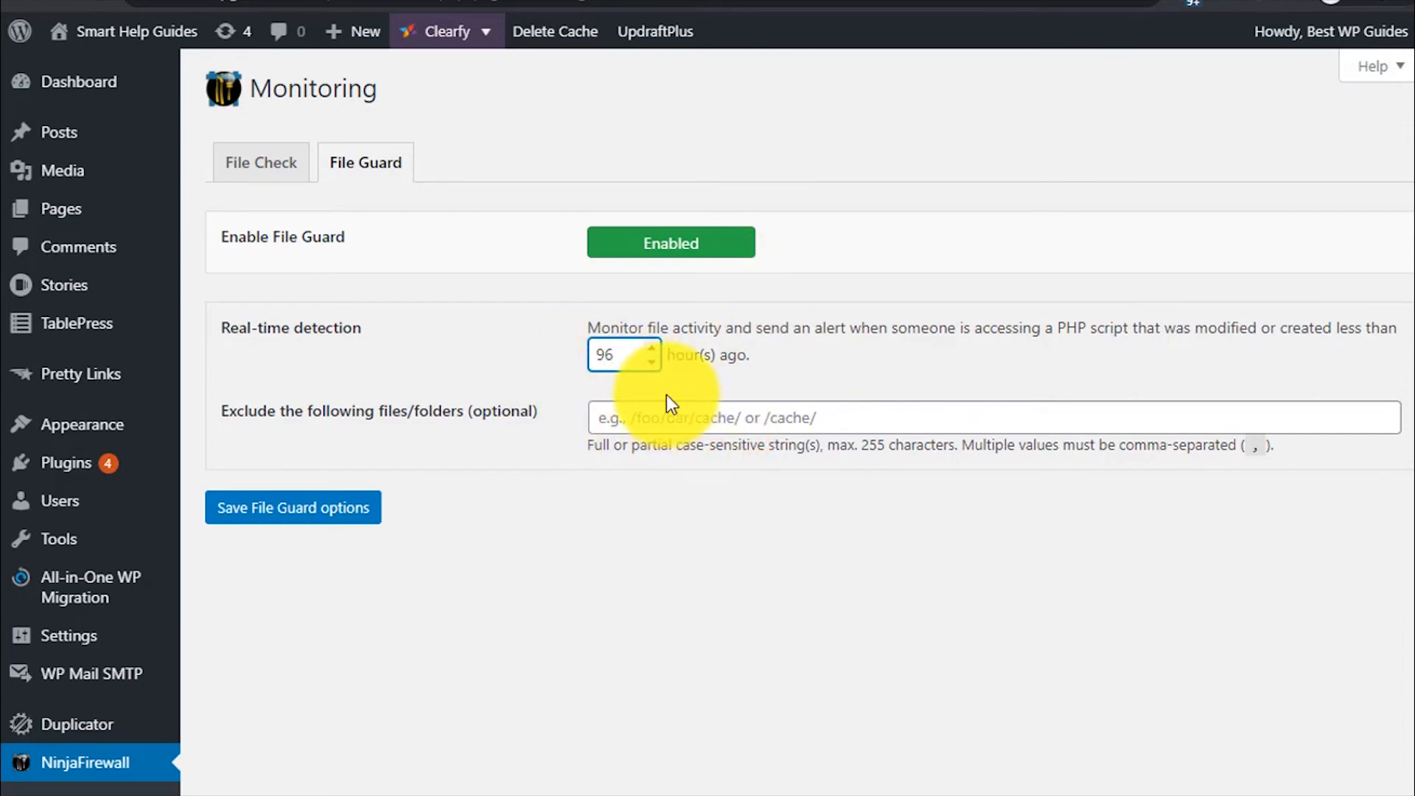
left_click(306, 508)
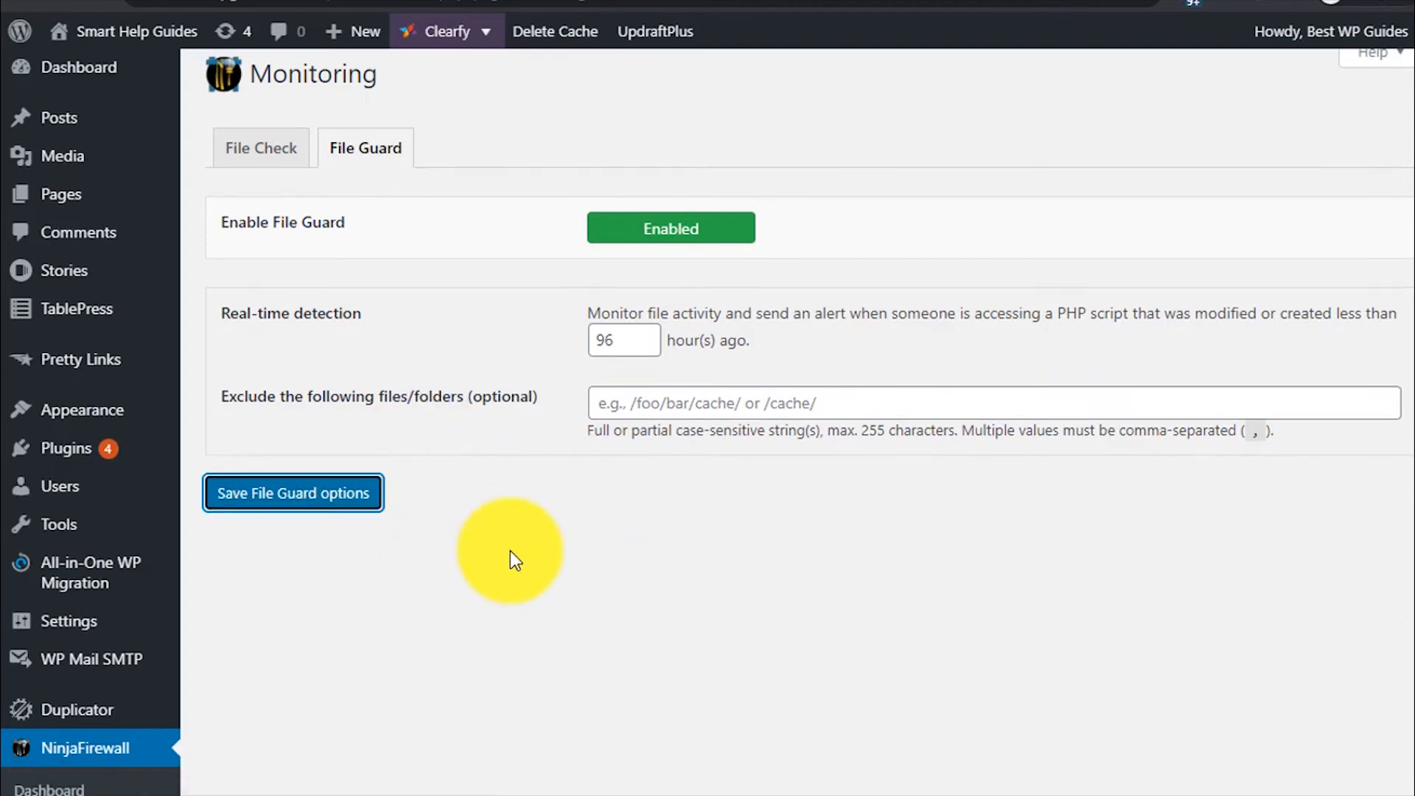
Step: Open NinjaFirewall's Anti-Malware page
scroll(516, 552, "down", 5)
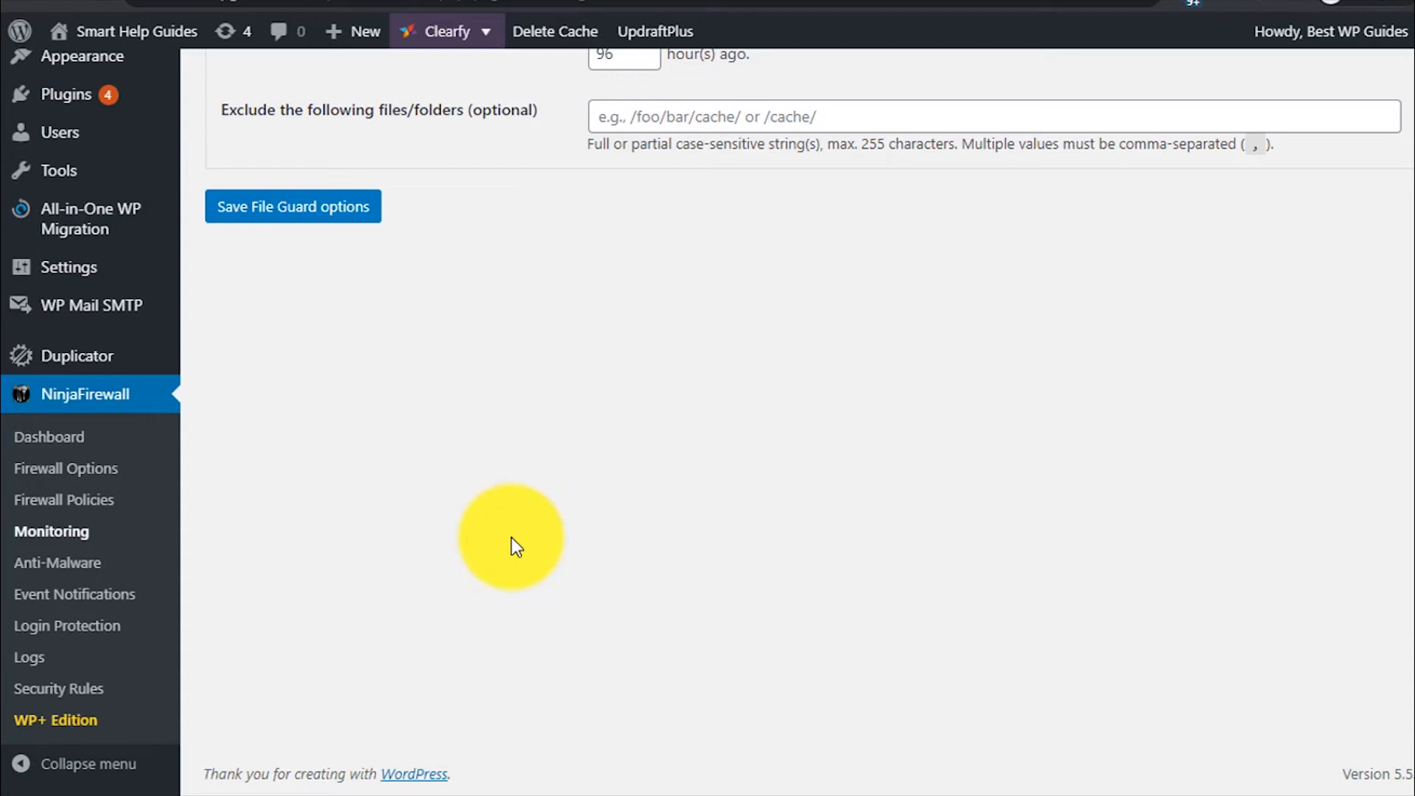
left_click(382, 480)
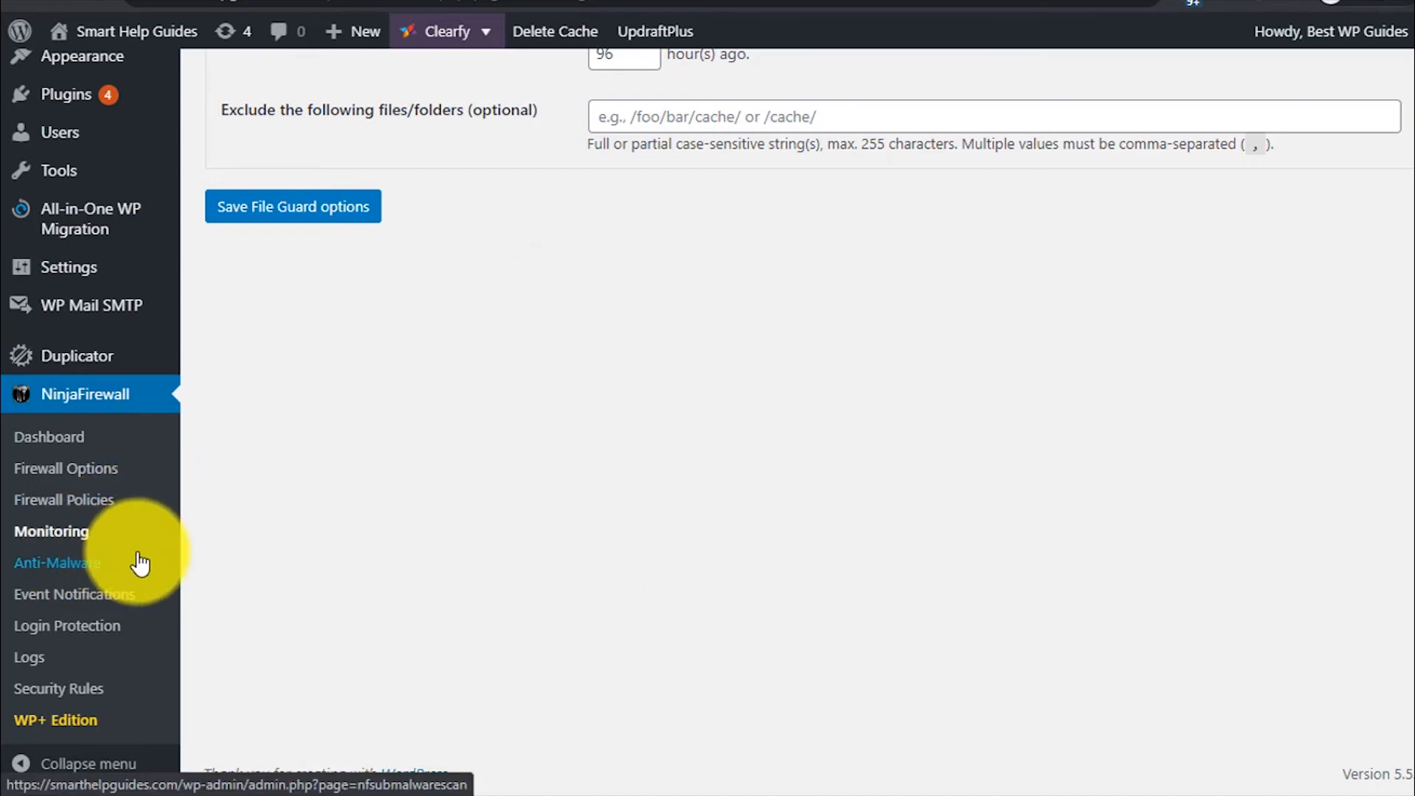
left_click(104, 573)
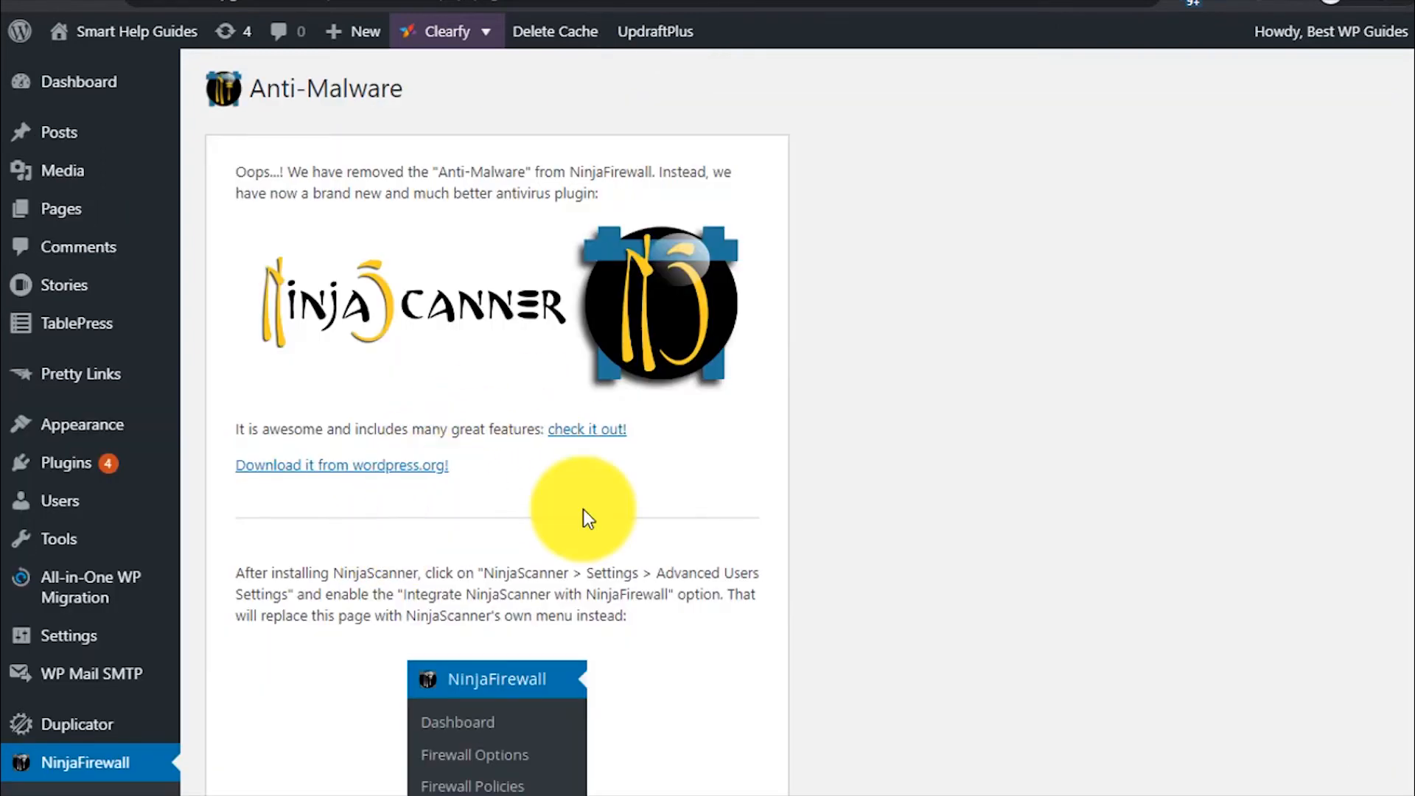
Step: Examine the Anti-Malware page's NinjaScanner recommendation and its instructions for integrating the scanner with NinjaFirewall
left_click(892, 470)
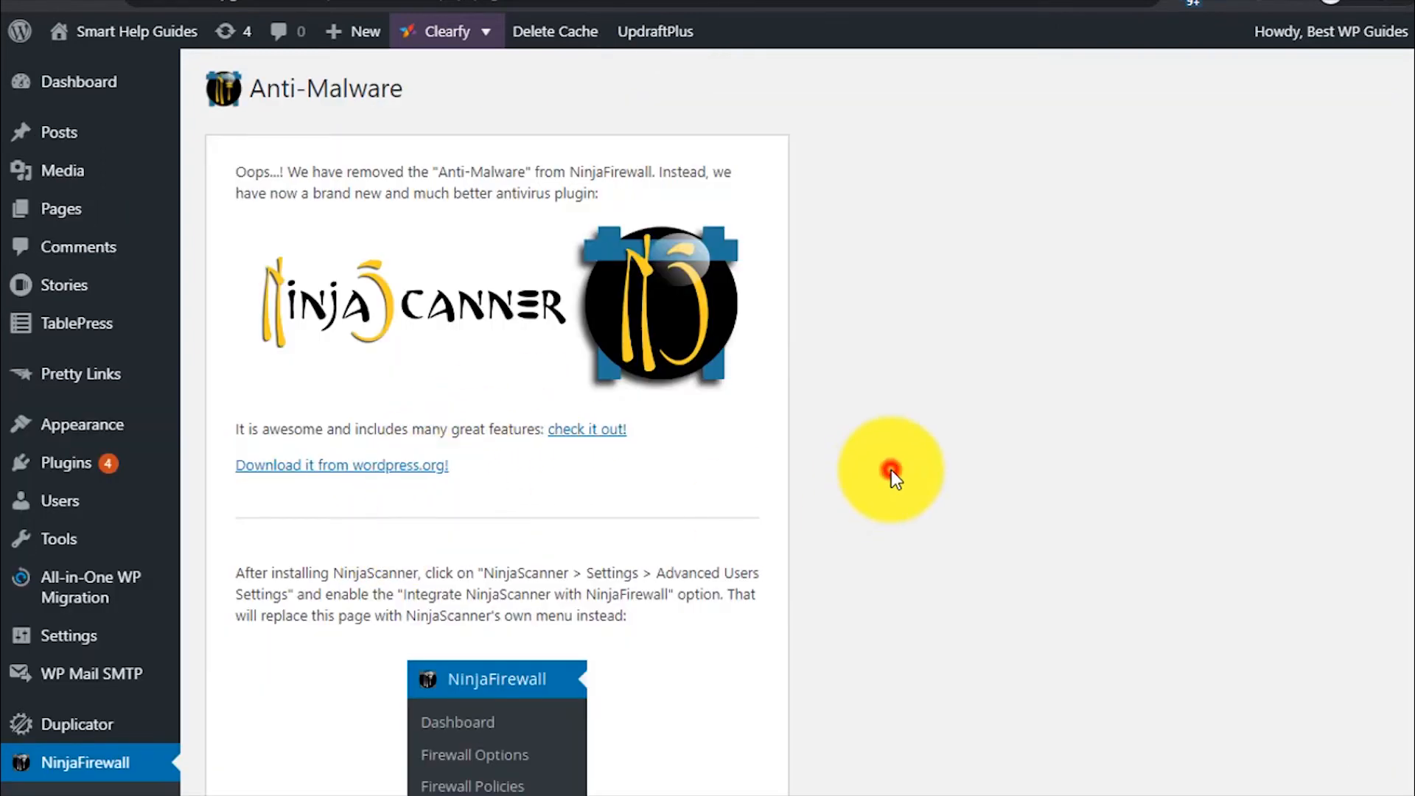
scroll(891, 469, "down", 5)
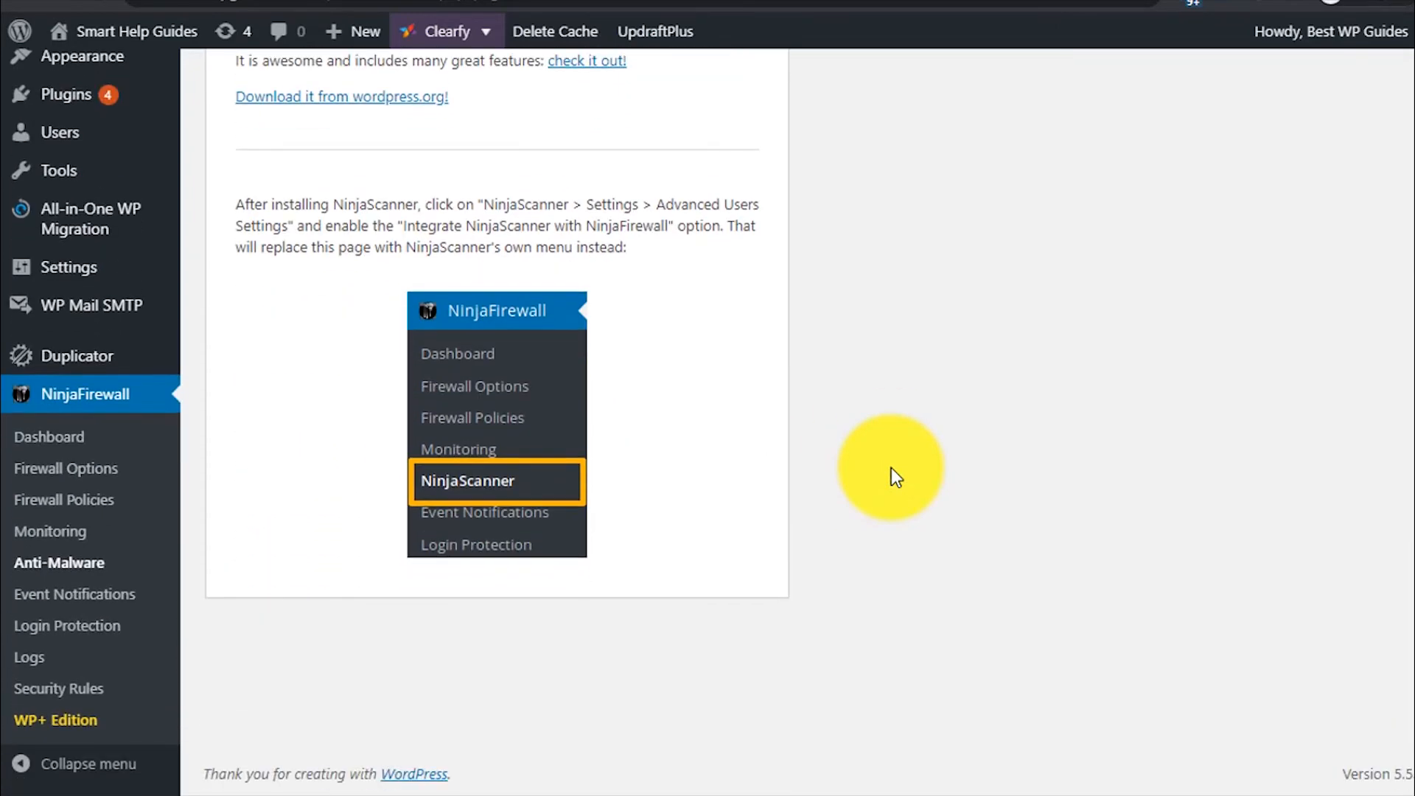
scroll(891, 476, "up", 5)
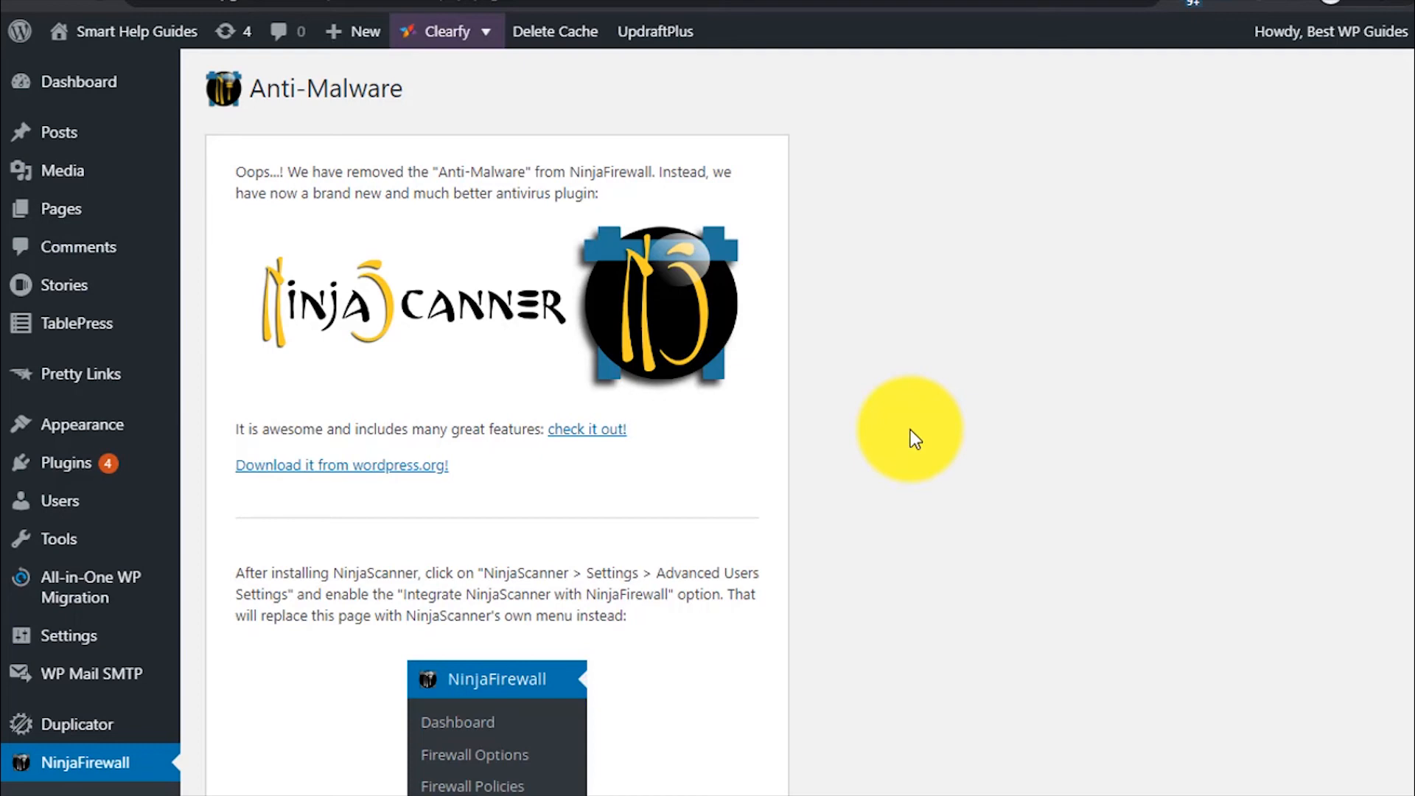
scroll(910, 431, "down", 5)
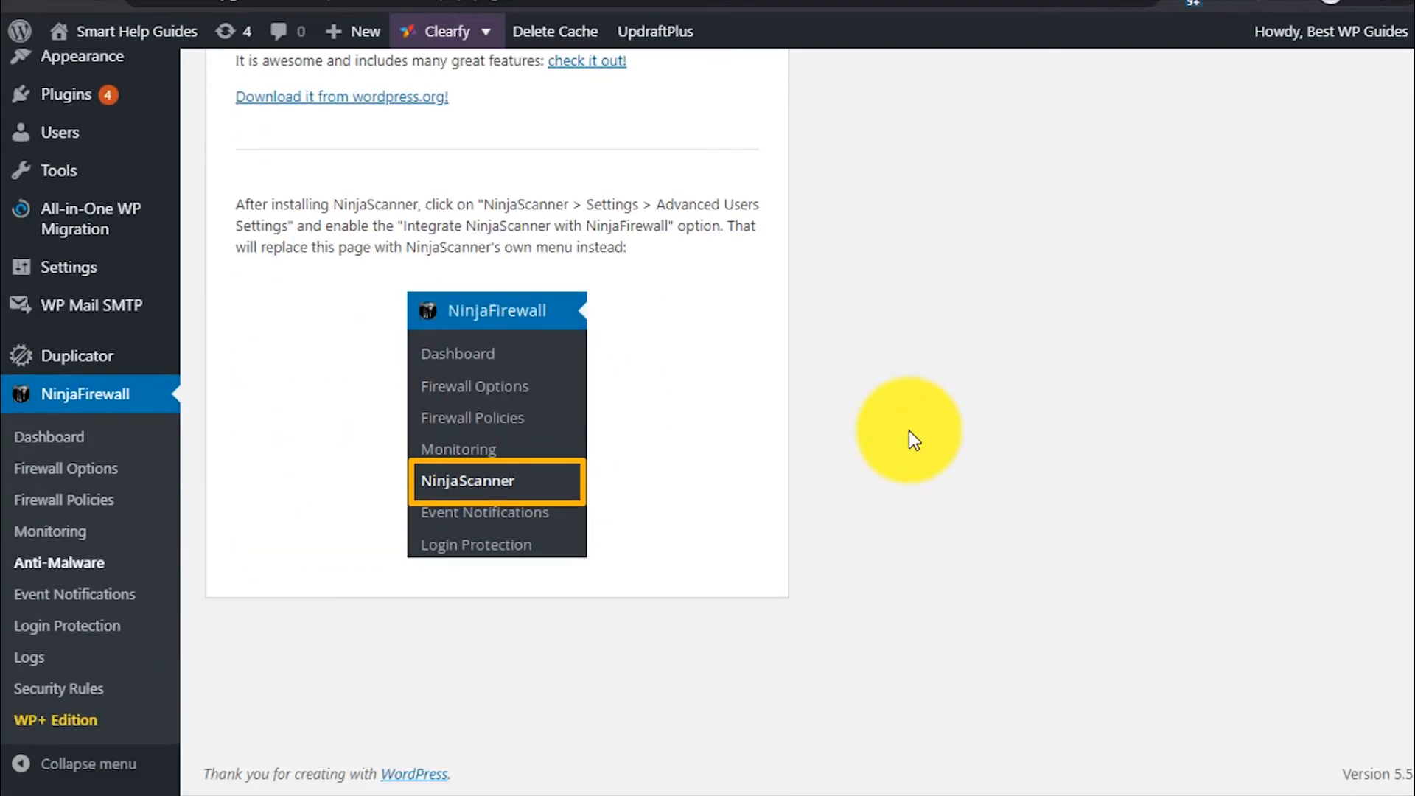
scroll(909, 431, "up", 5)
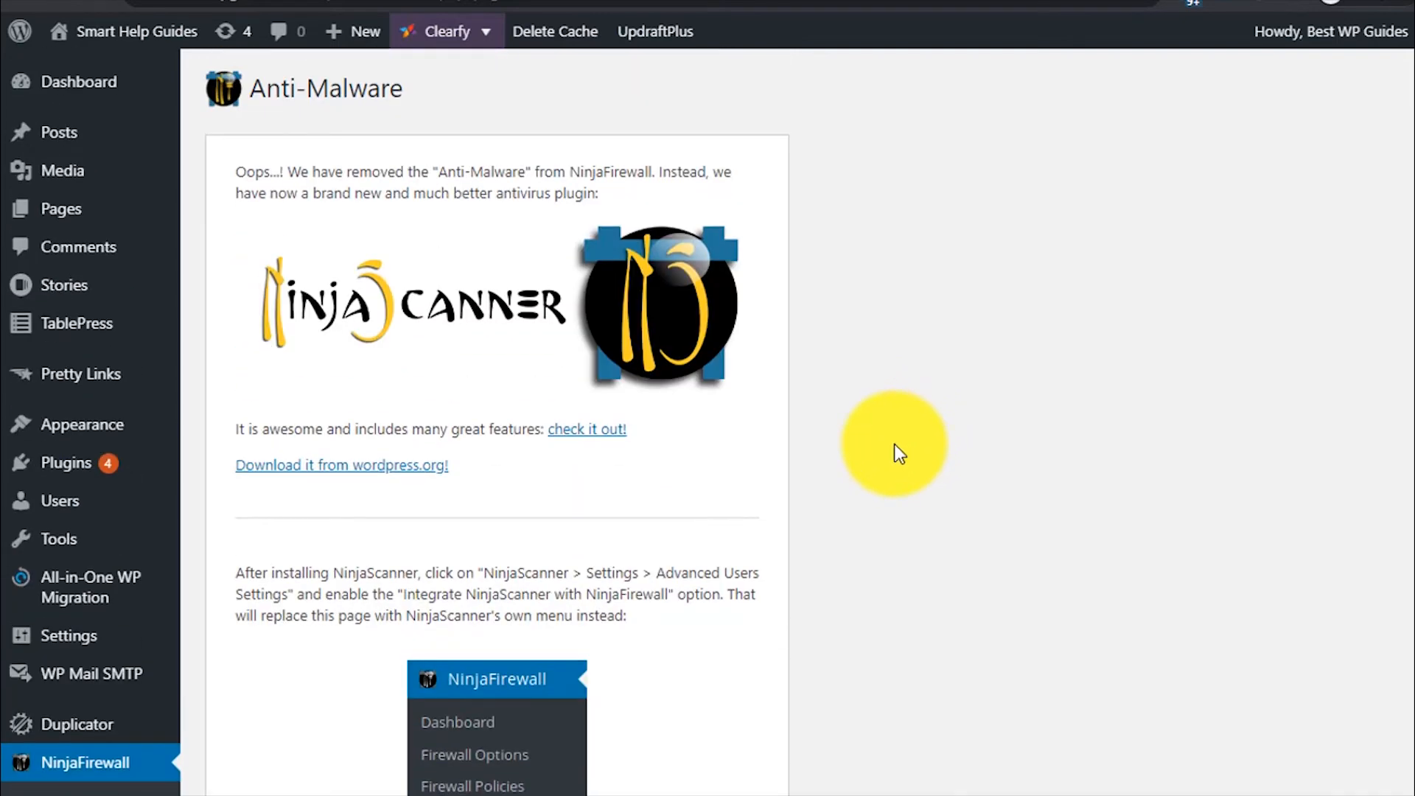
Step: Open NinjaFirewall's Event Notifications page and inspect the WordPress console login alert email in Gmail
scroll(894, 444, "down", 5)
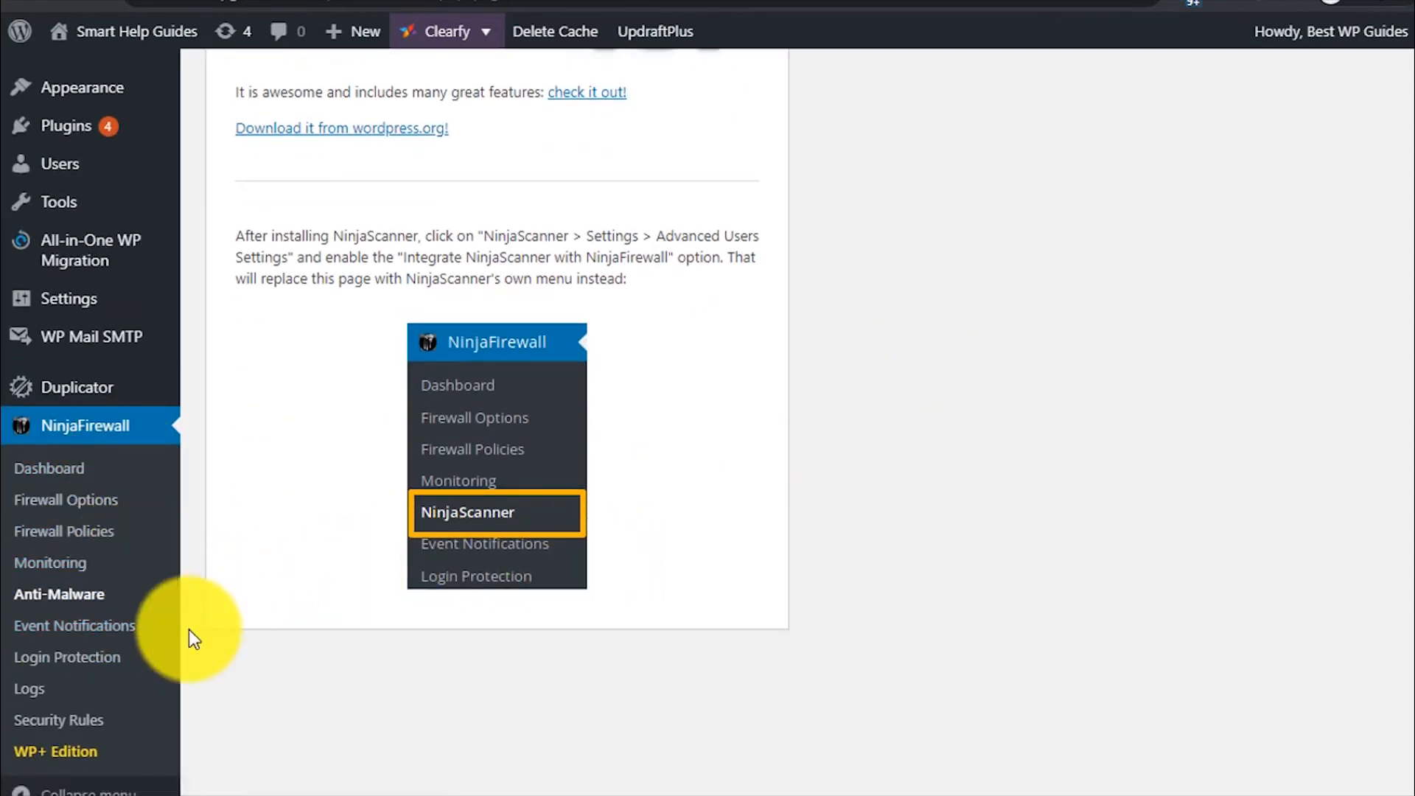
left_click(93, 628)
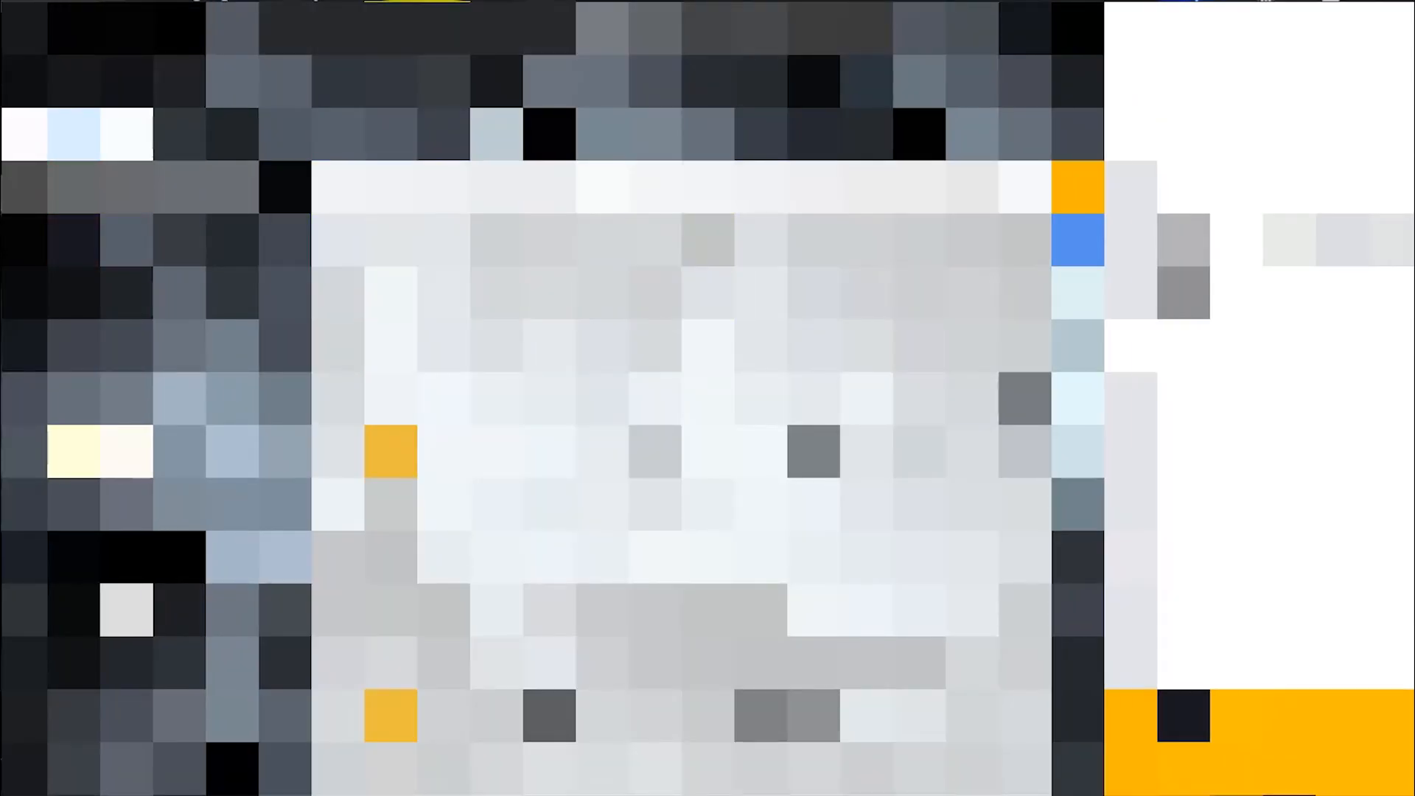
left_click(686, 369)
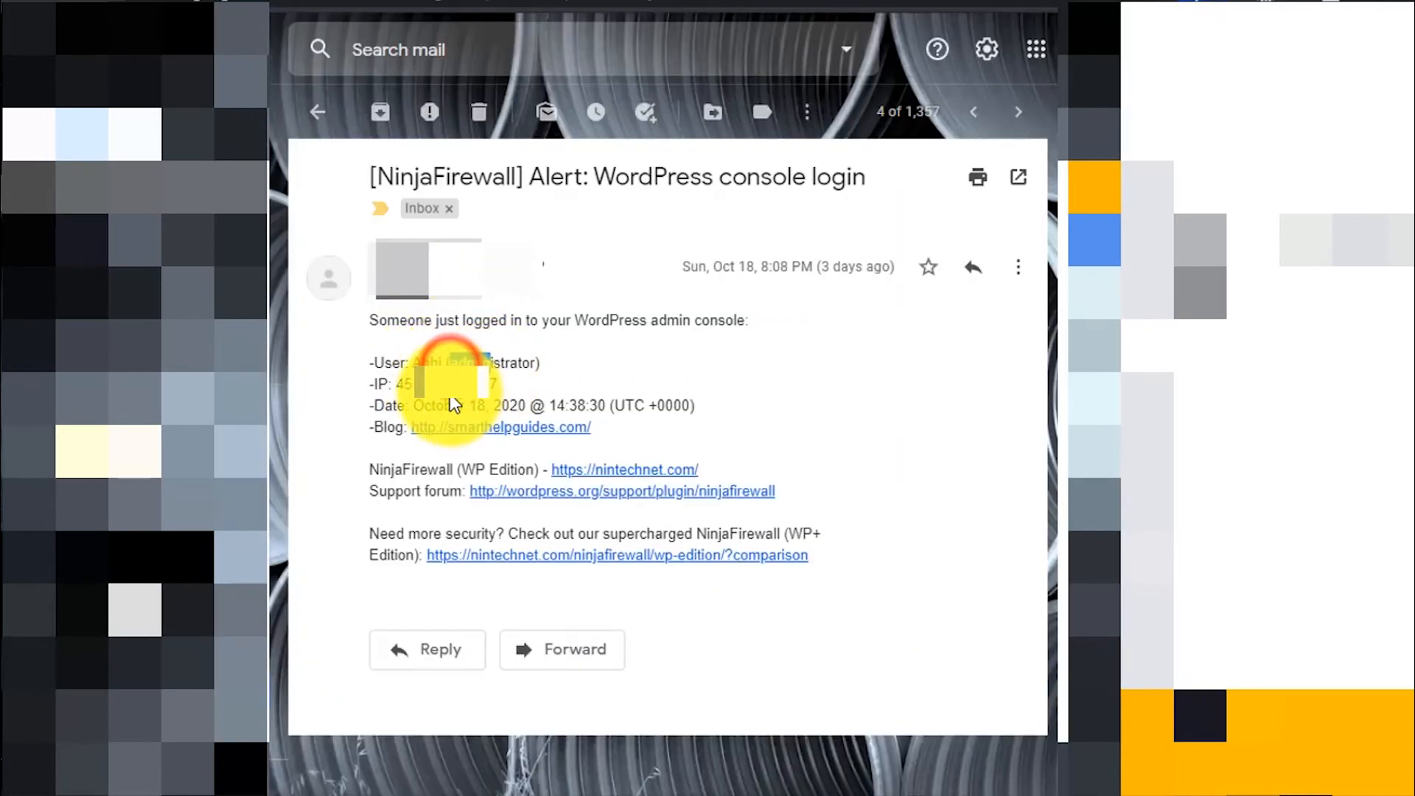
left_click_drag(606, 406, 767, 433)
left_click(771, 434)
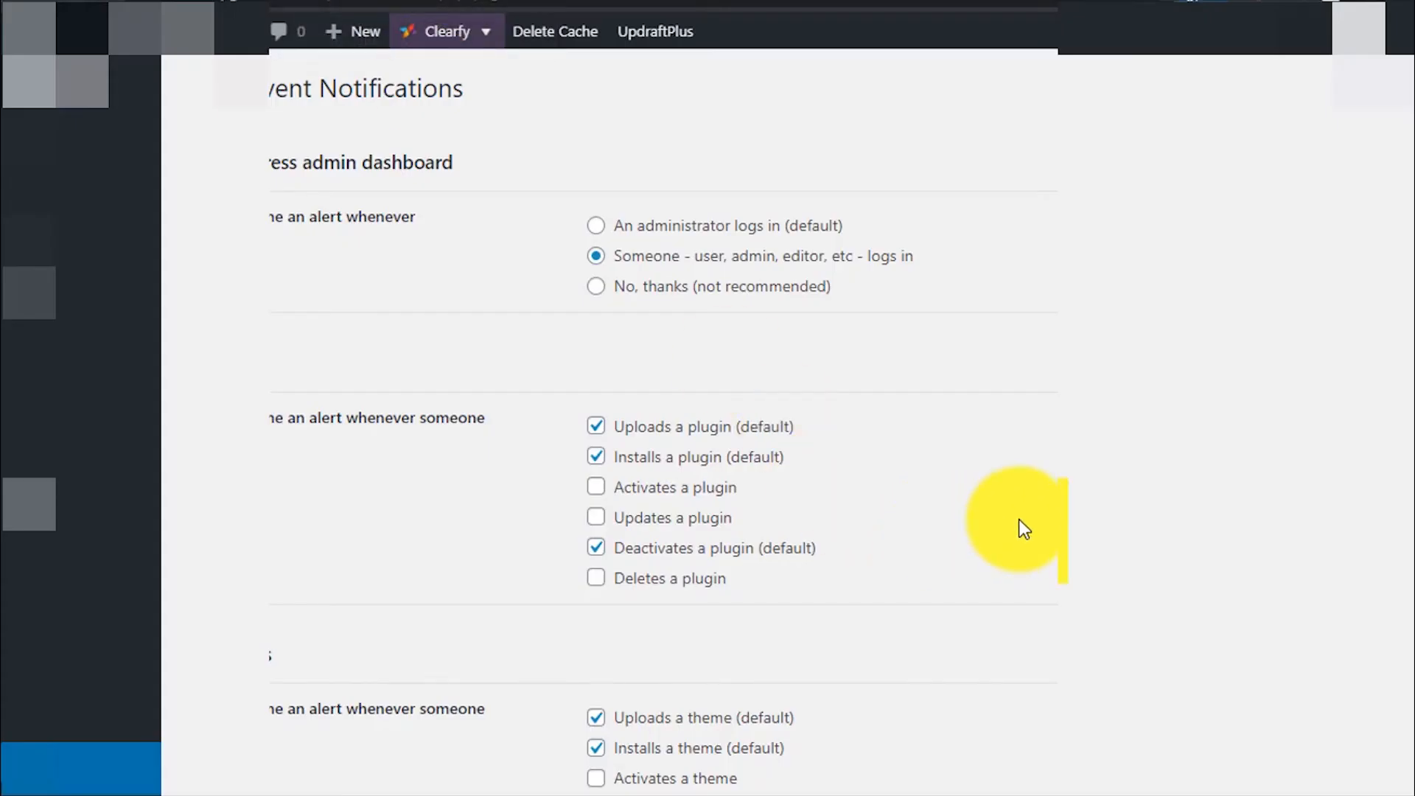
Step: Review the Event Notifications settings for plugins, themes, core, security updates, administrator account, daily report, log and PHP backtrace
scroll(1021, 519, "down", 3)
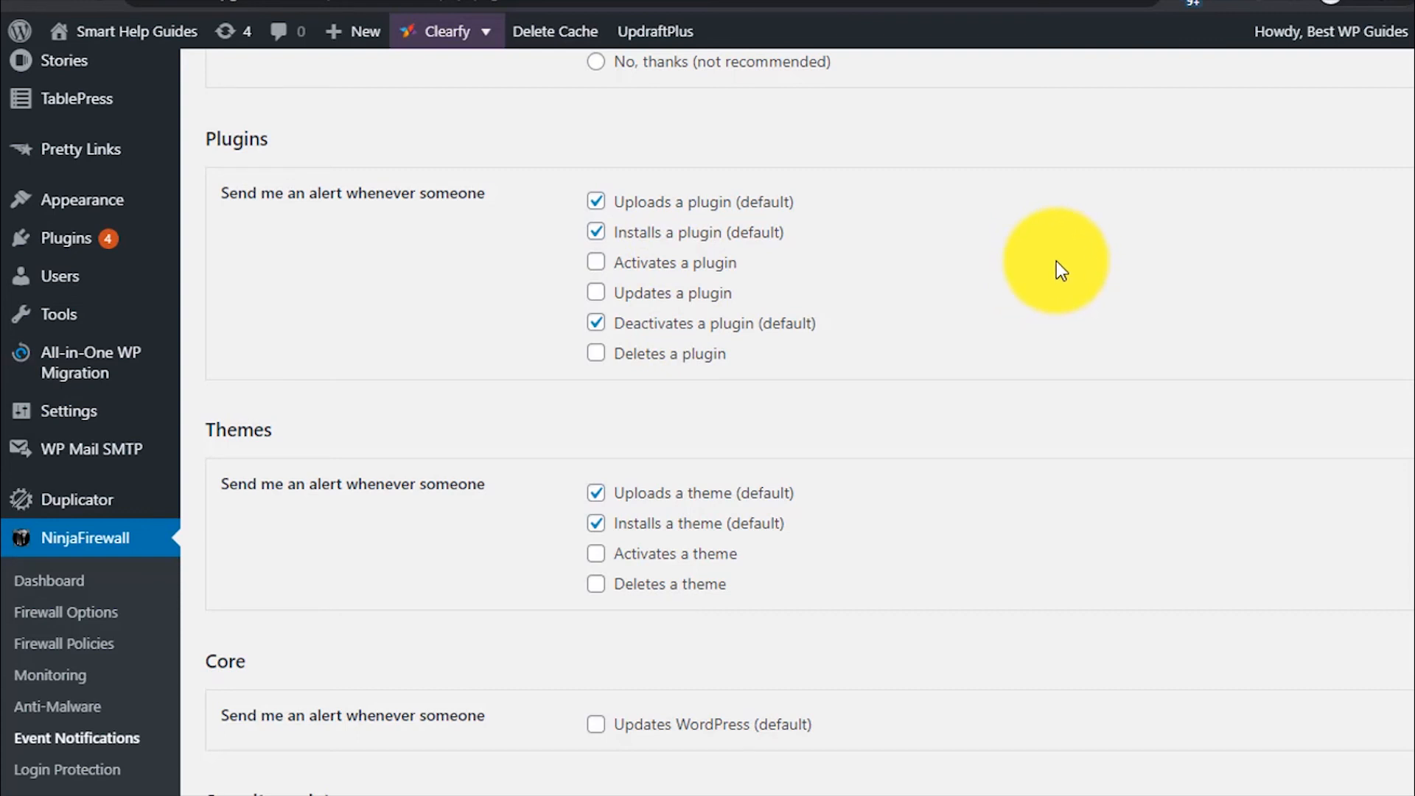
scroll(1055, 261, "down", 5)
scroll(1056, 261, "up", 2)
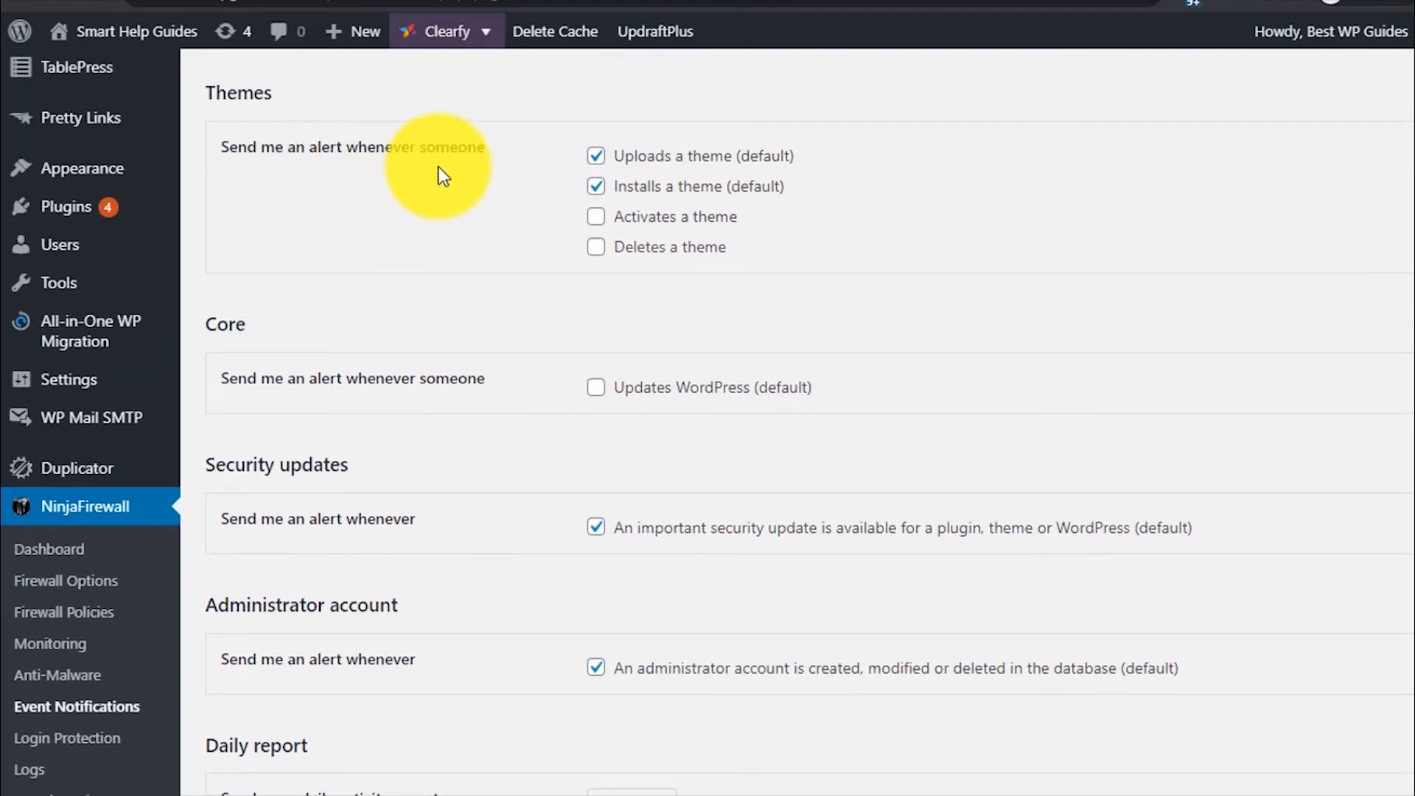
scroll(868, 263, "down", 1)
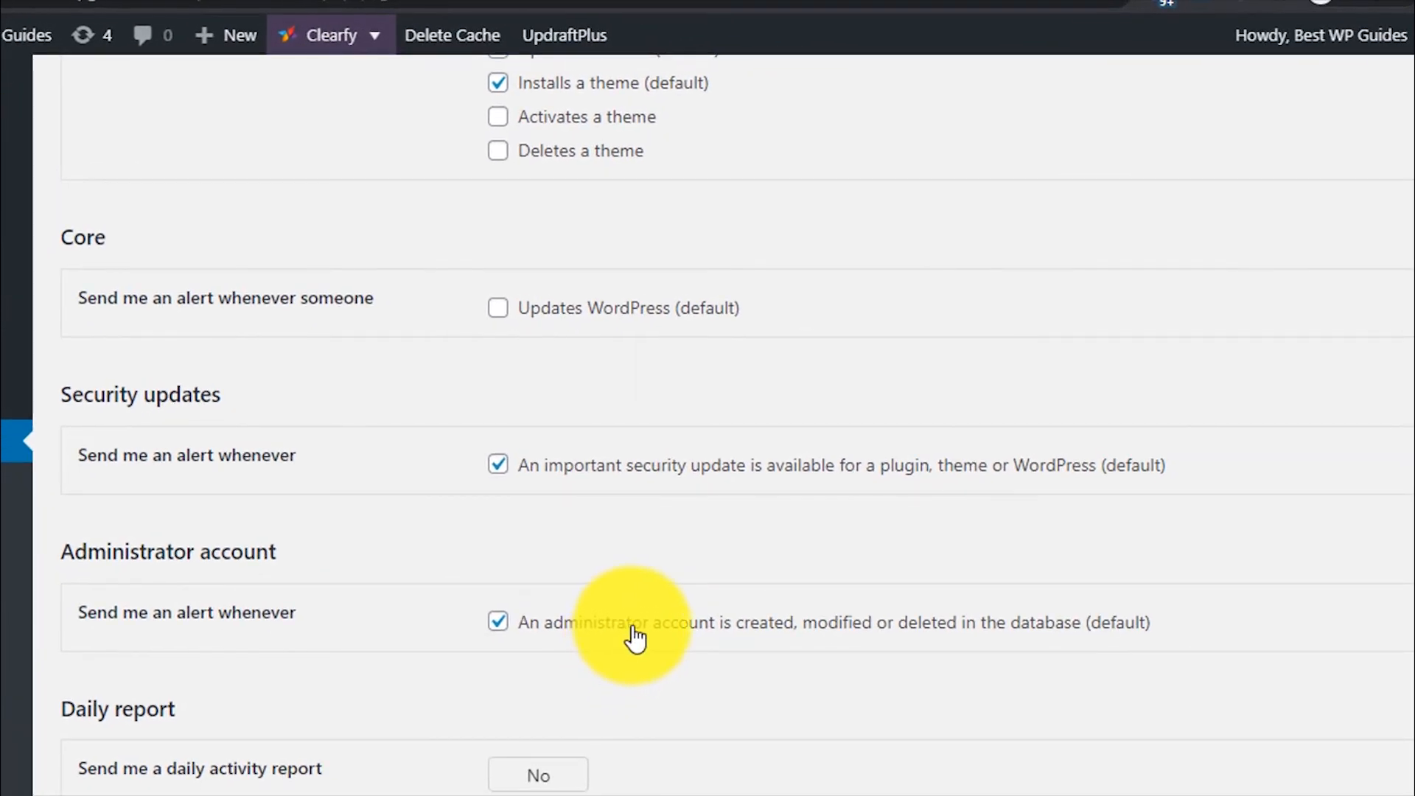
scroll(636, 639, "down", 3)
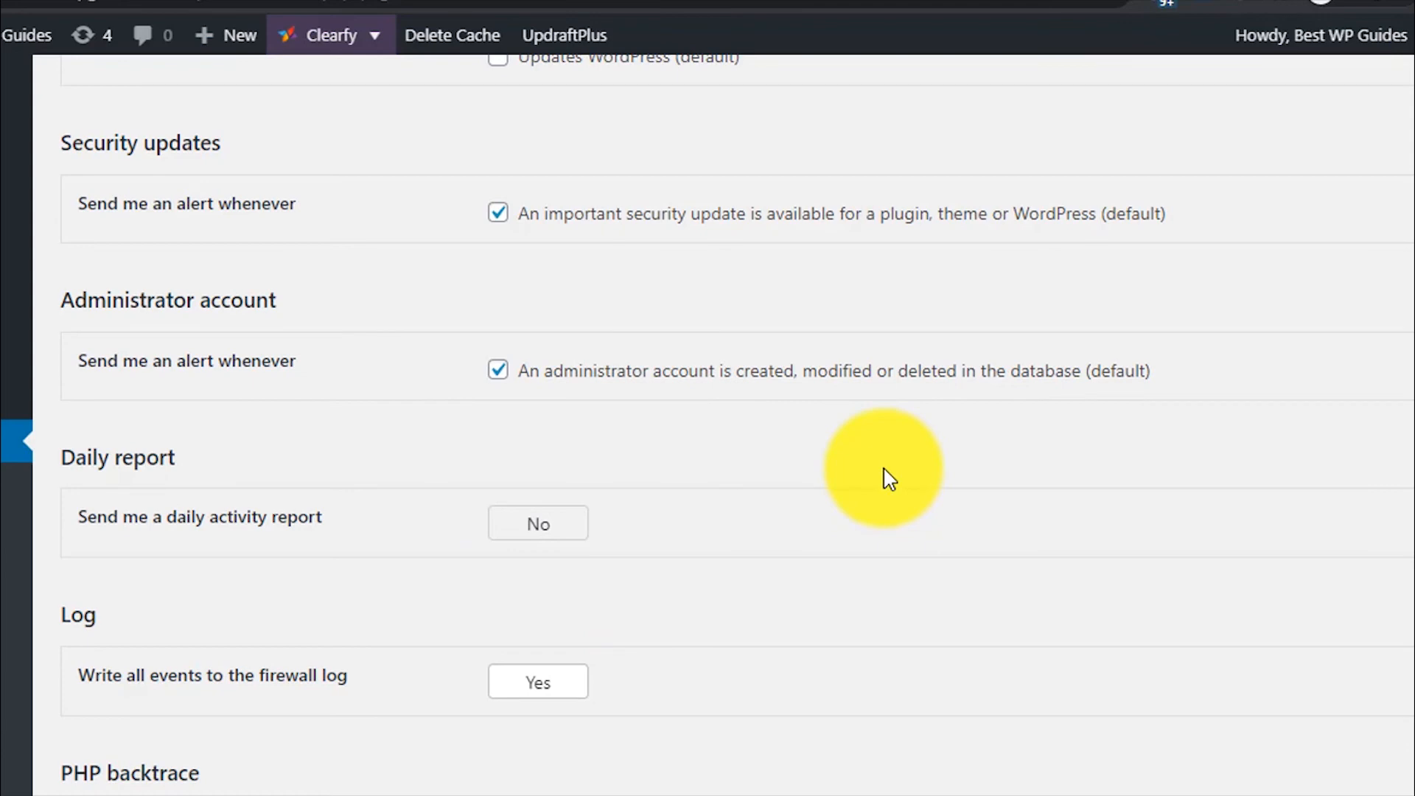
scroll(893, 478, "down", 2)
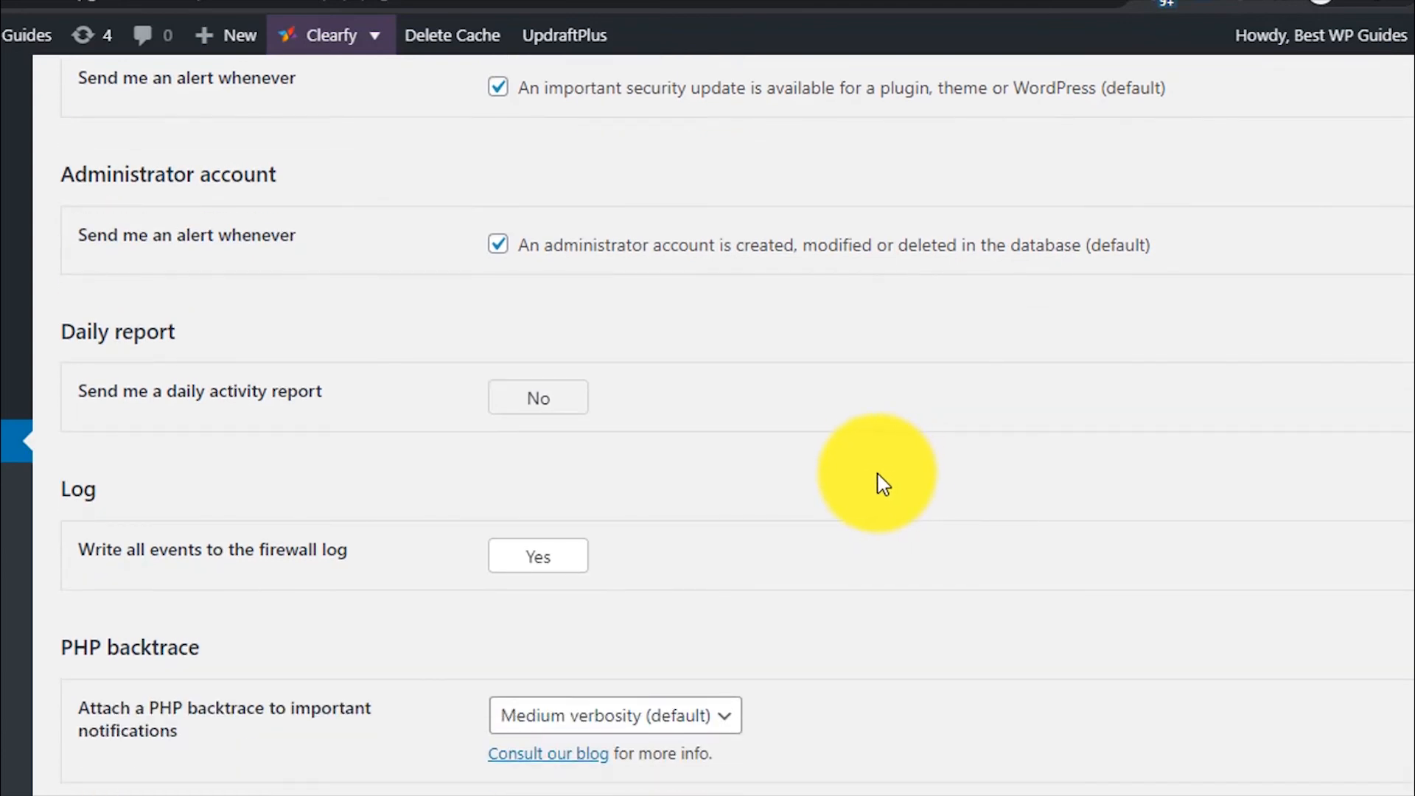
scroll(719, 405, "down", 4)
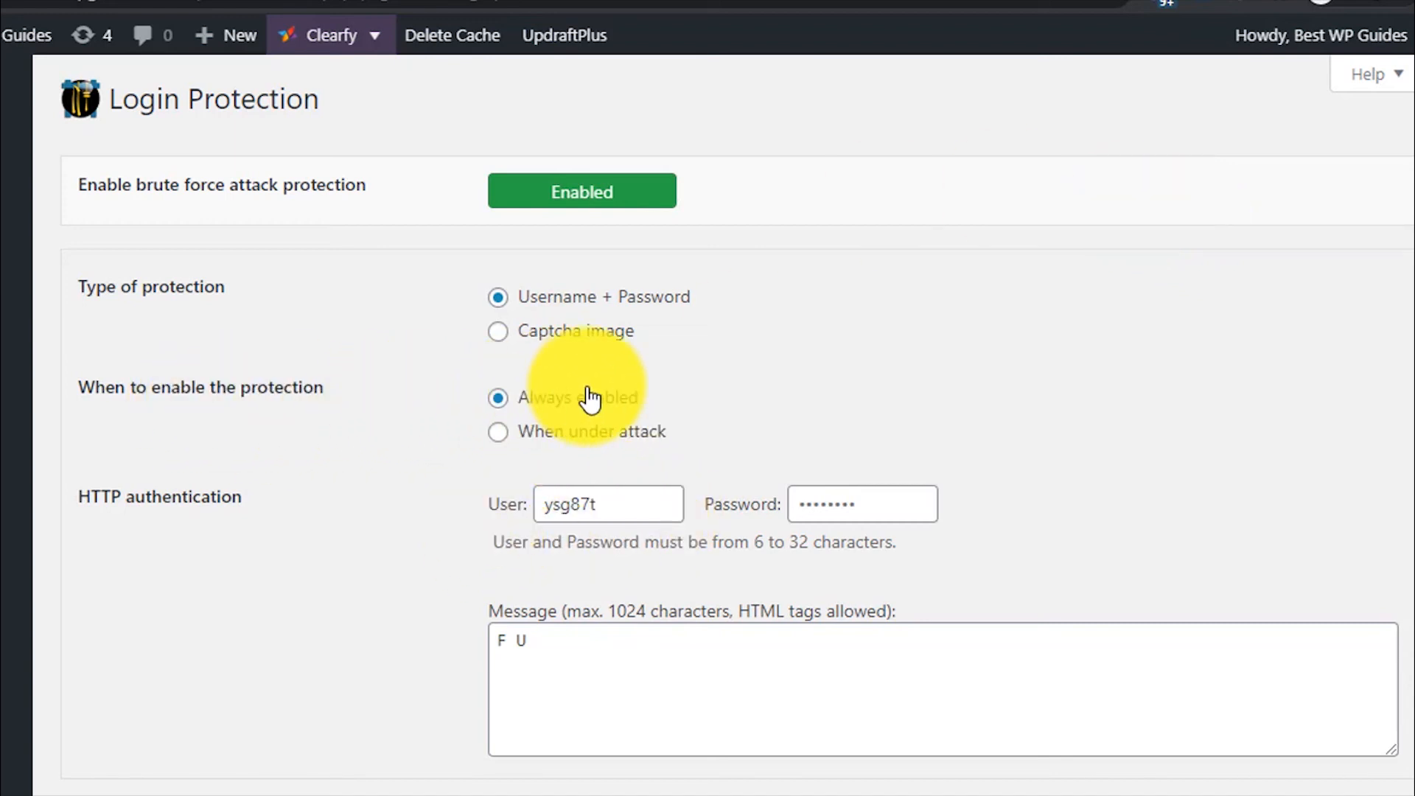
Step: Review the Login Protection page's protection type, activation mode, HTTP authentication, message and various options
scroll(389, 499, "down", 7)
scroll(398, 490, "up", 7)
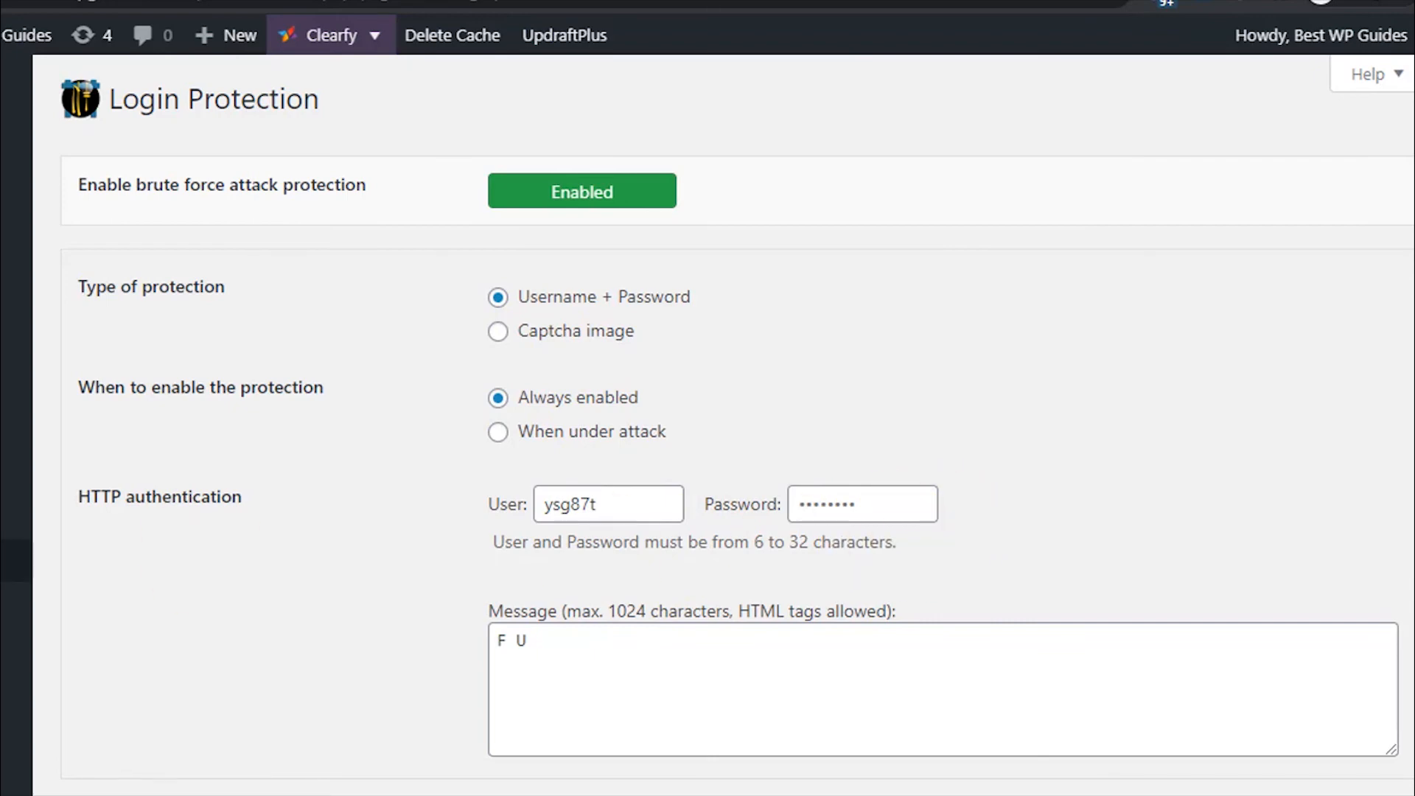
scroll(376, 590, "down", 3)
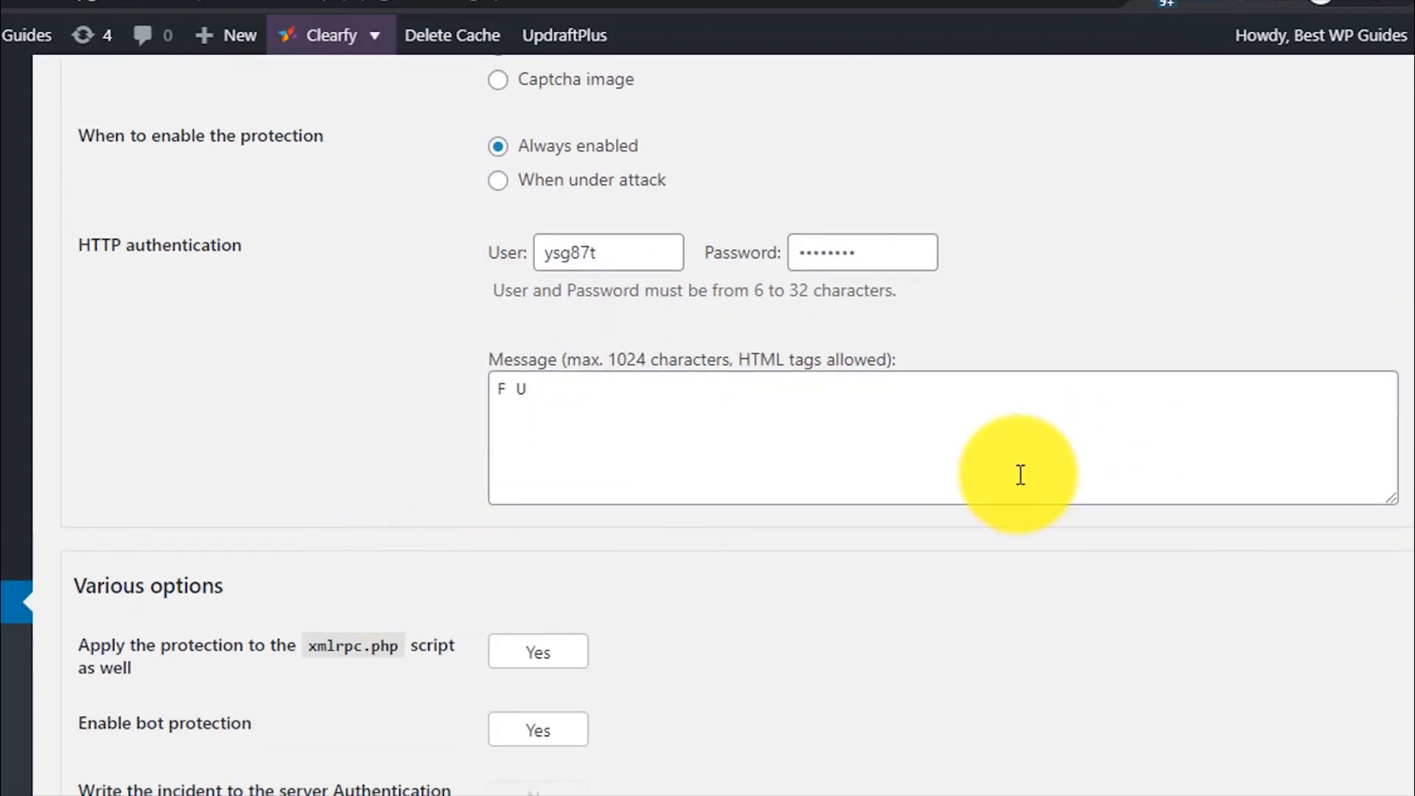
scroll(1017, 490, "down", 3)
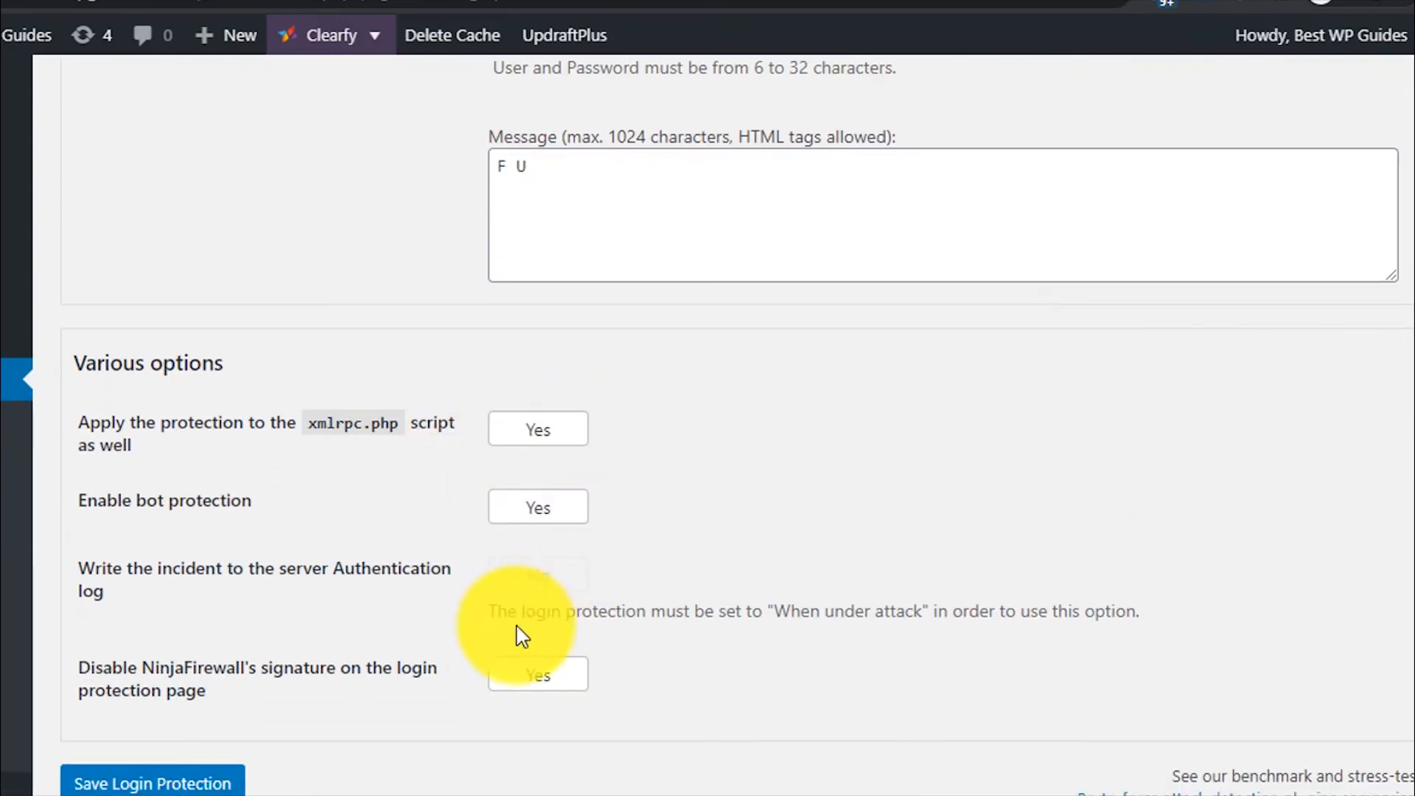
Step: Log out of the WordPress admin and read NinjaFirewall's brute-force protection notice on the login page
scroll(980, 409, "up", 6)
mouse_move(1320, 36)
left_click(1275, 184)
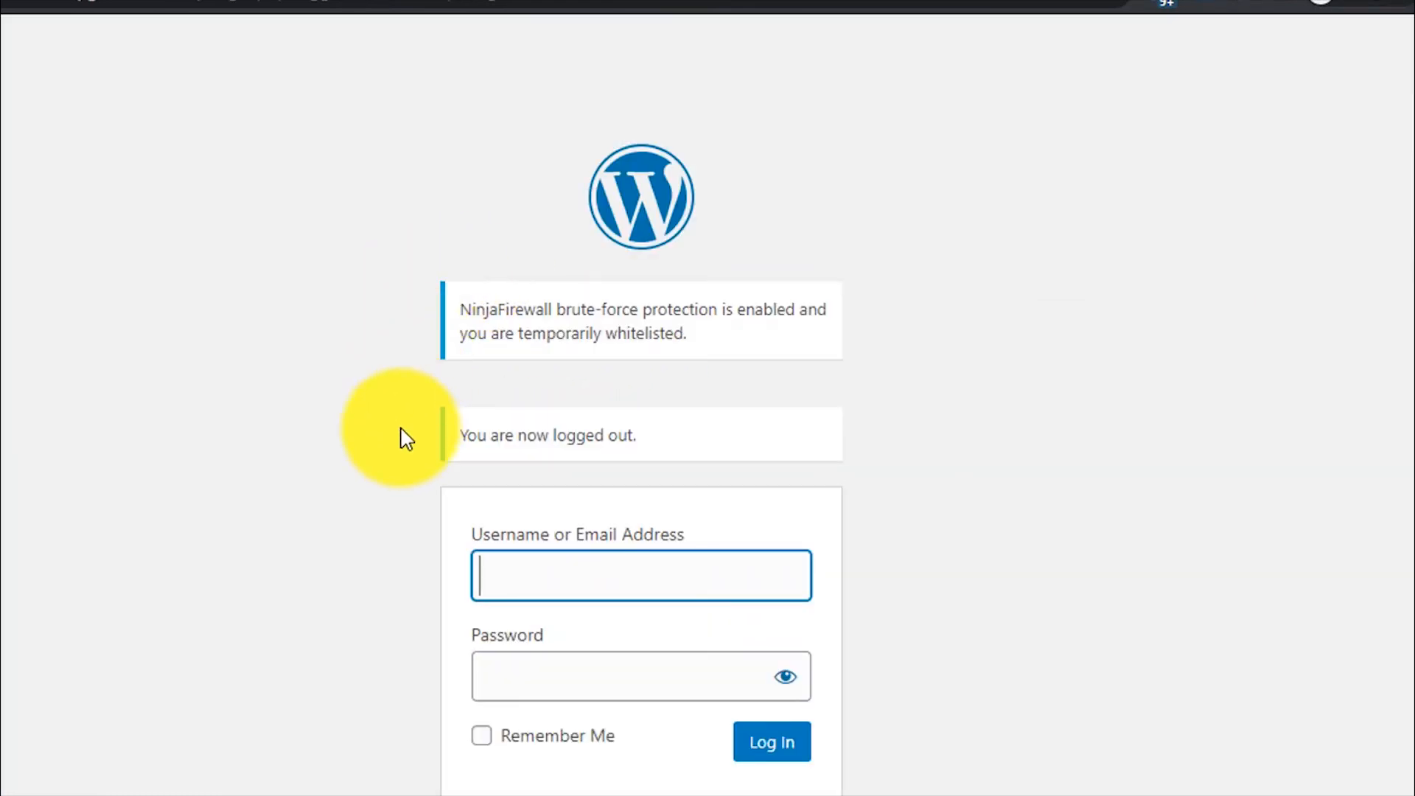
scroll(404, 480, "down", 2)
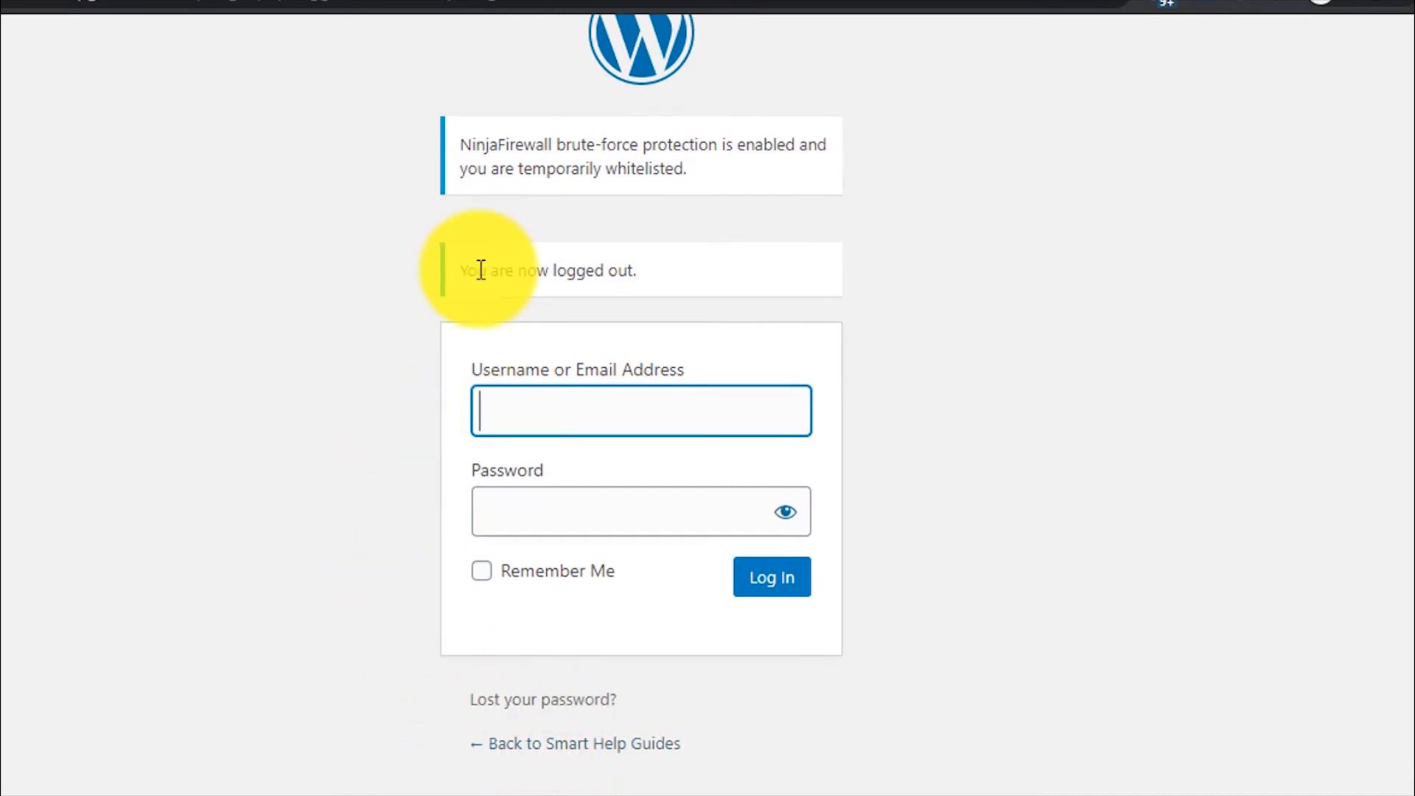
left_click_drag(619, 146, 764, 246)
left_click(764, 234)
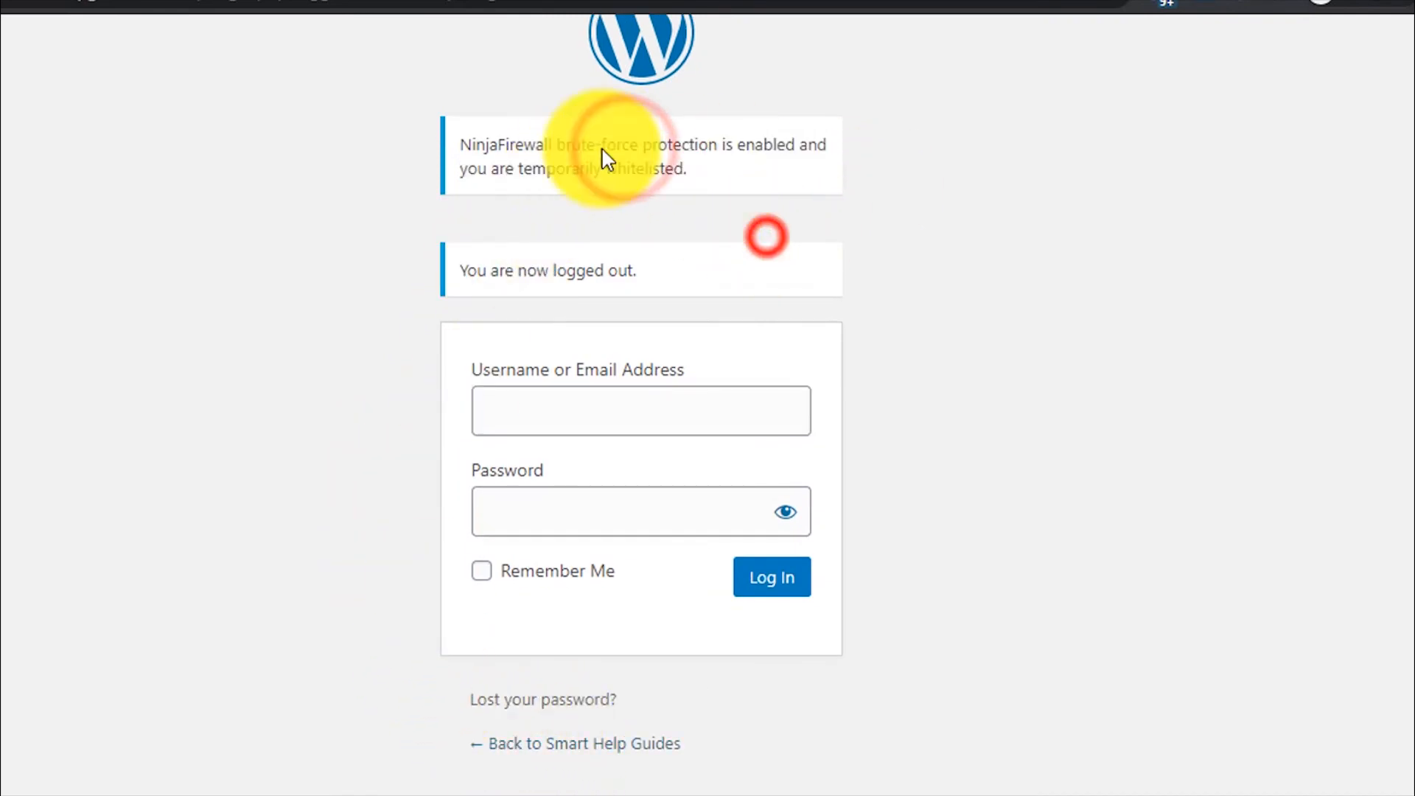
Step: Copy the WordPress login page address and open it in Firefox to inspect NinjaFirewall's username and password prompt
left_click(347, 8)
right_click(347, 7)
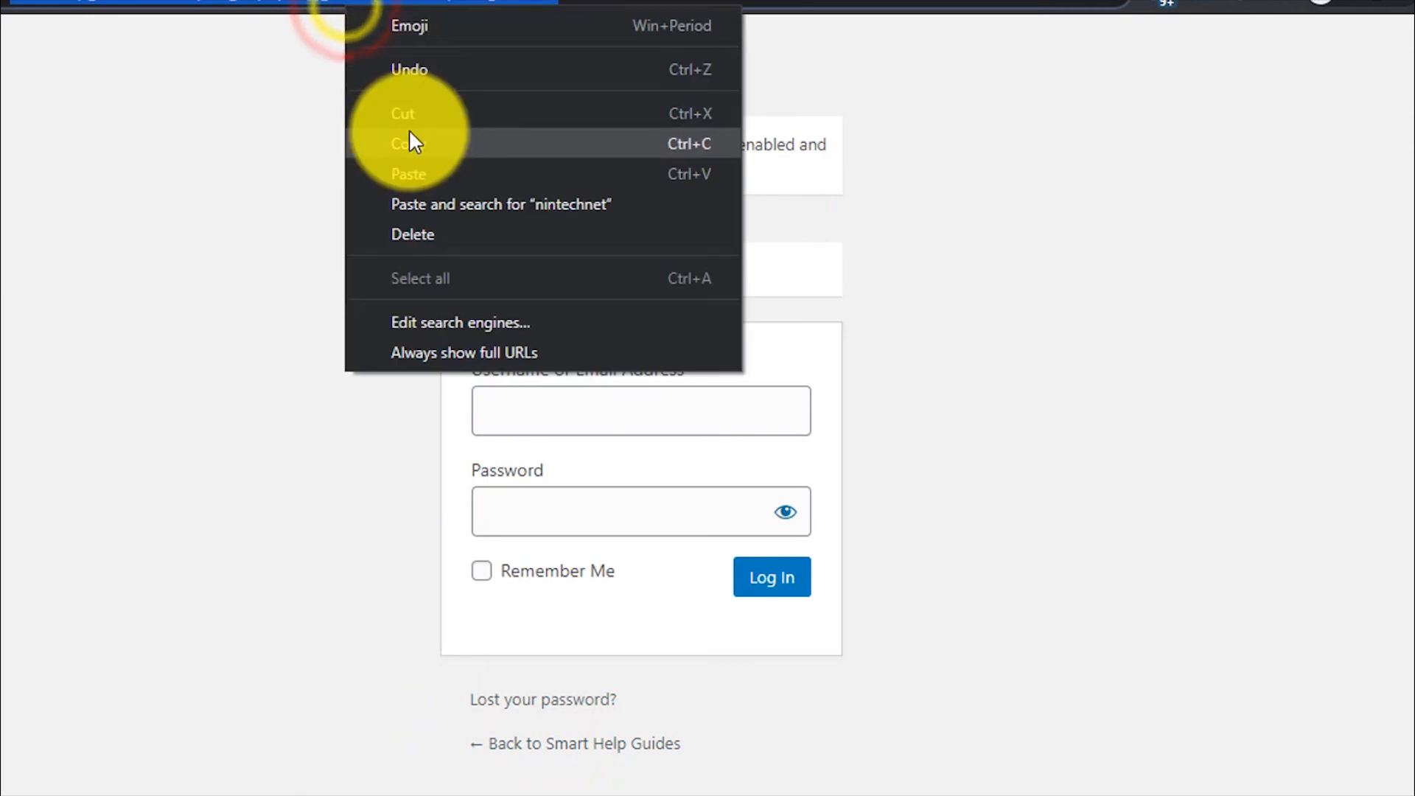
left_click(408, 130)
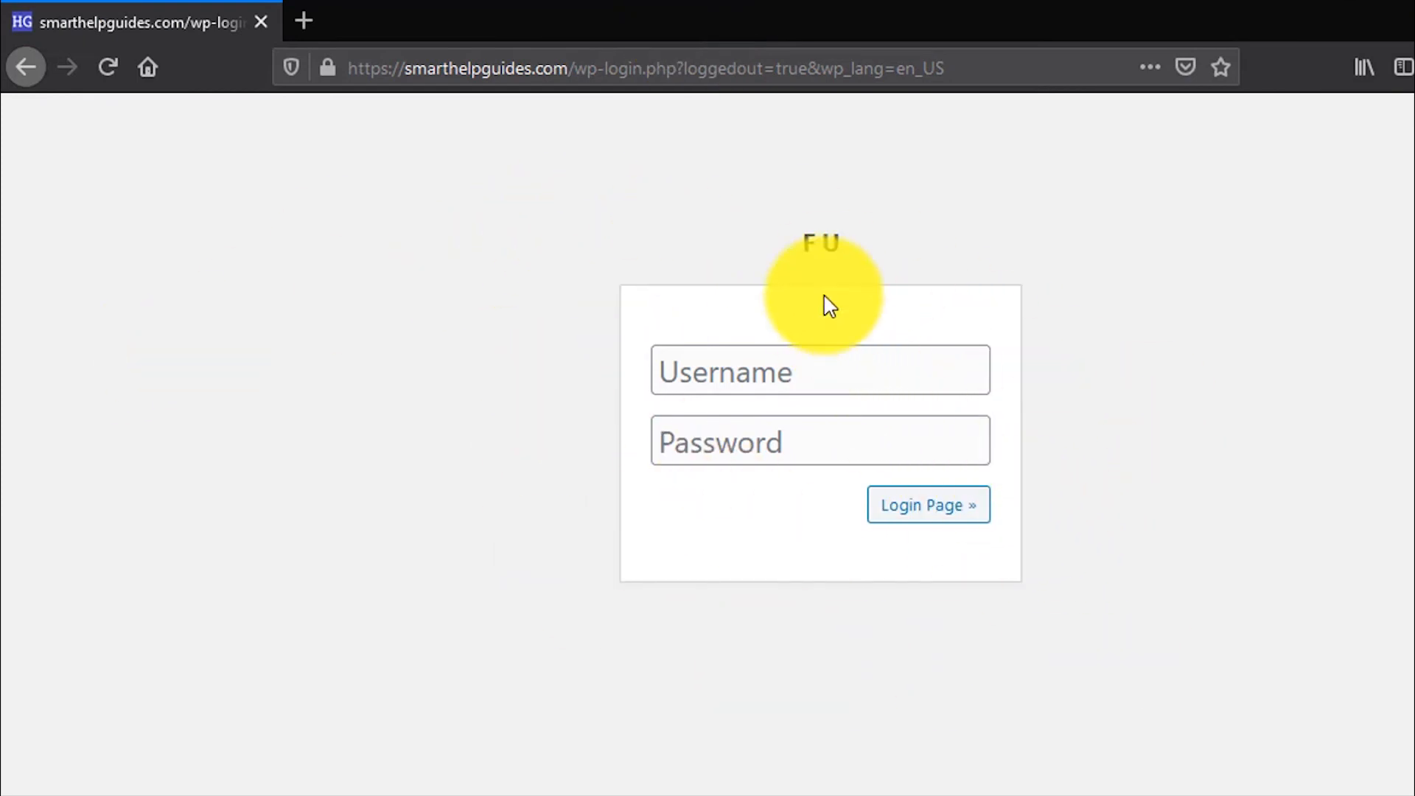
left_click(840, 379)
left_click(1173, 442)
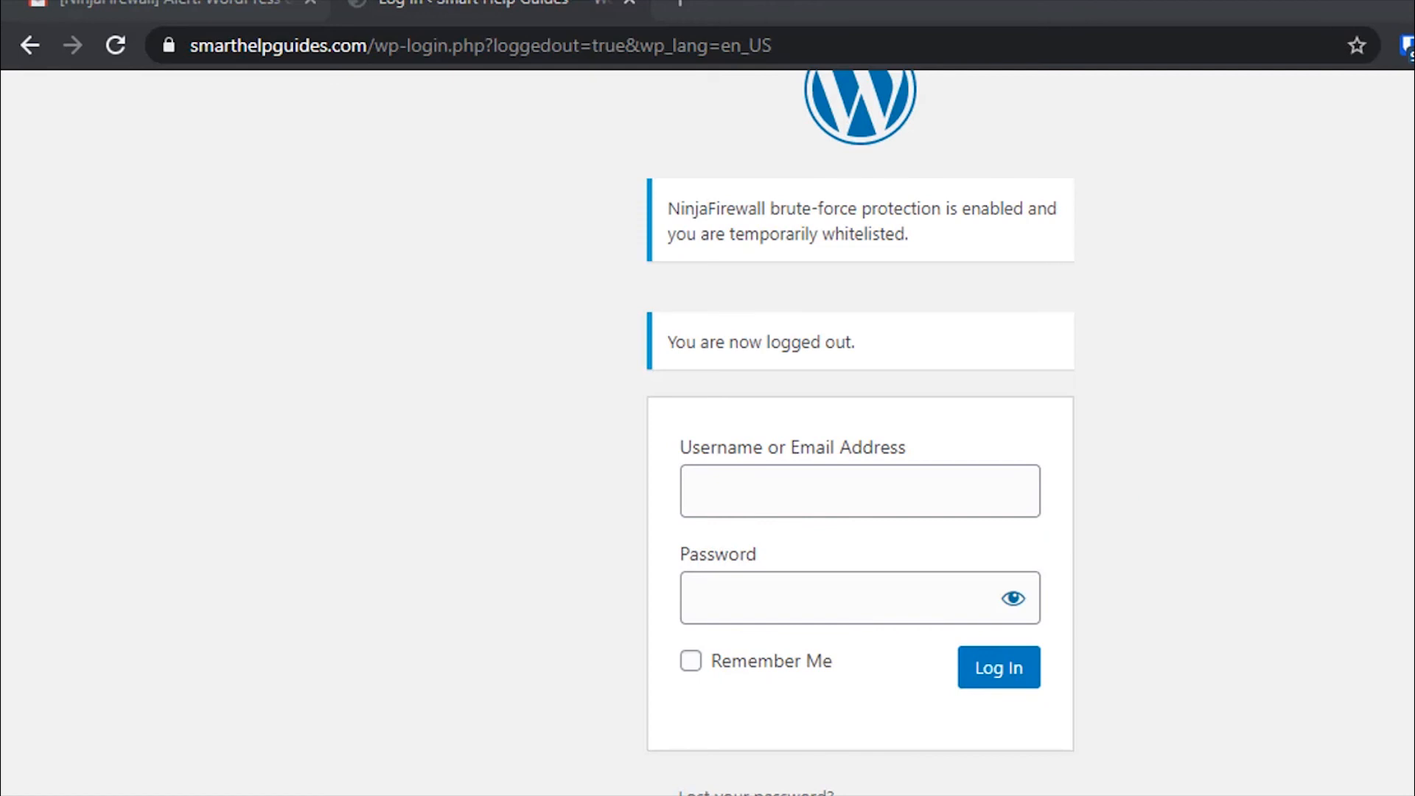
Step: Return to the whitelisted login page, autofill the username and account password from the password manager, enable Remember Me and log in
key("ctrl+l")
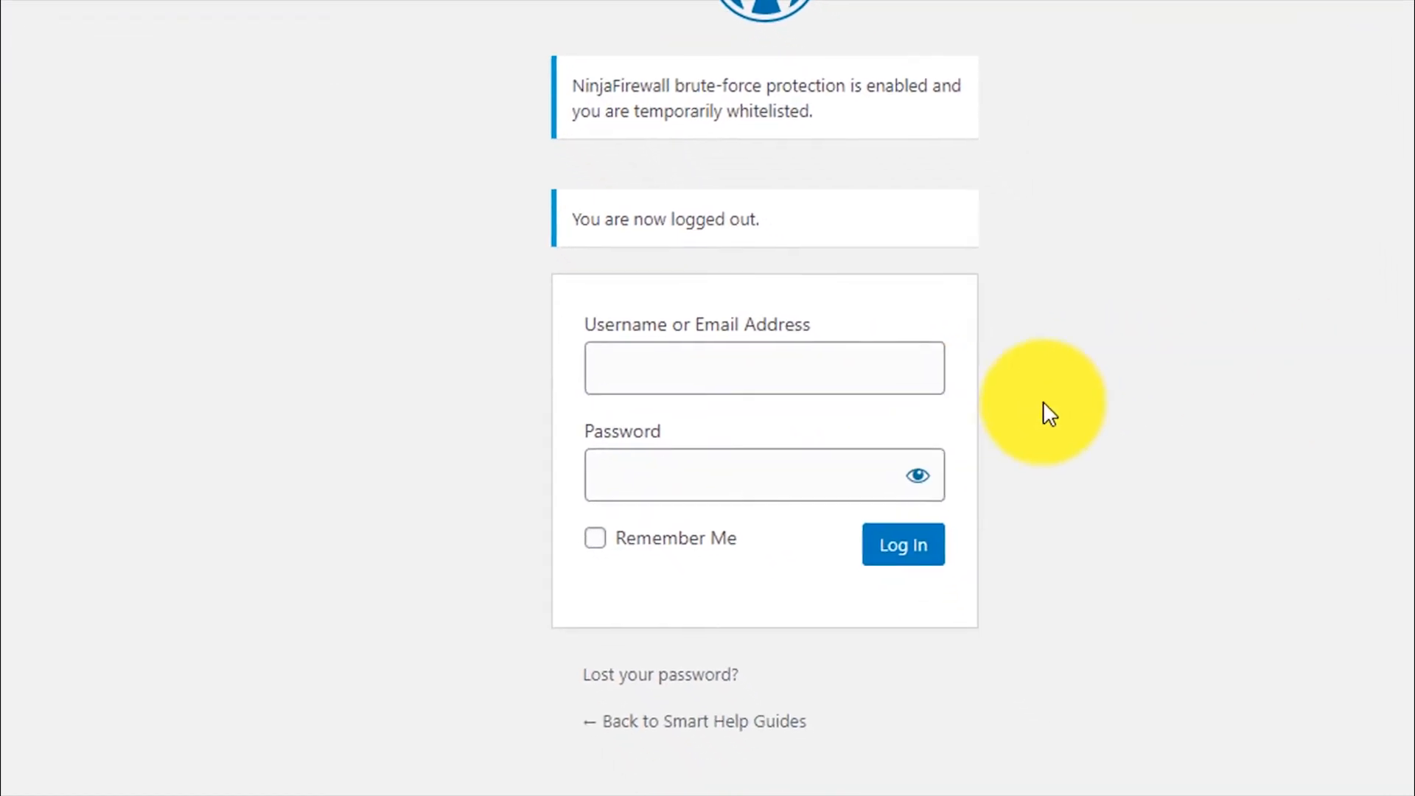
left_click(1294, 2)
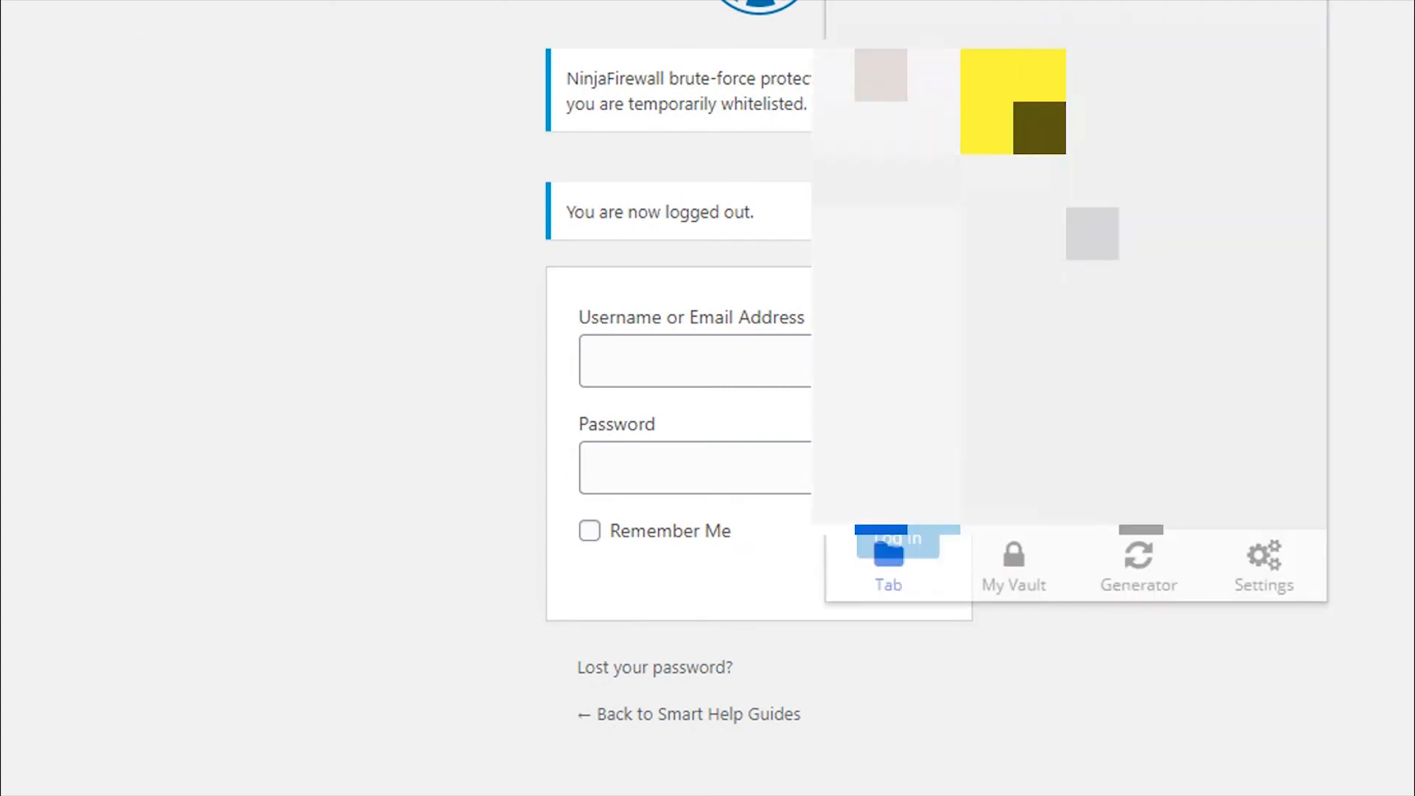
left_click(988, 70)
left_click(658, 532)
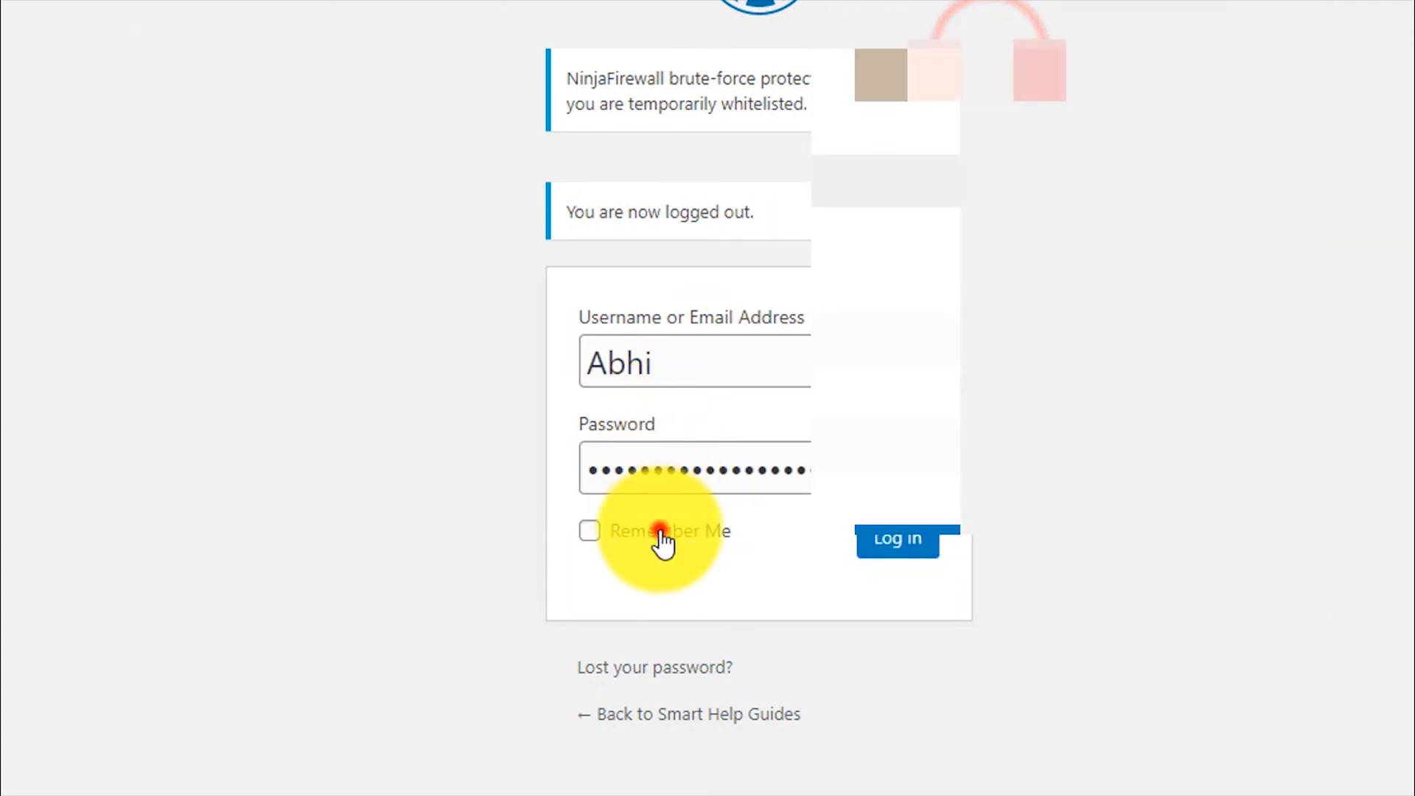
left_click(903, 542)
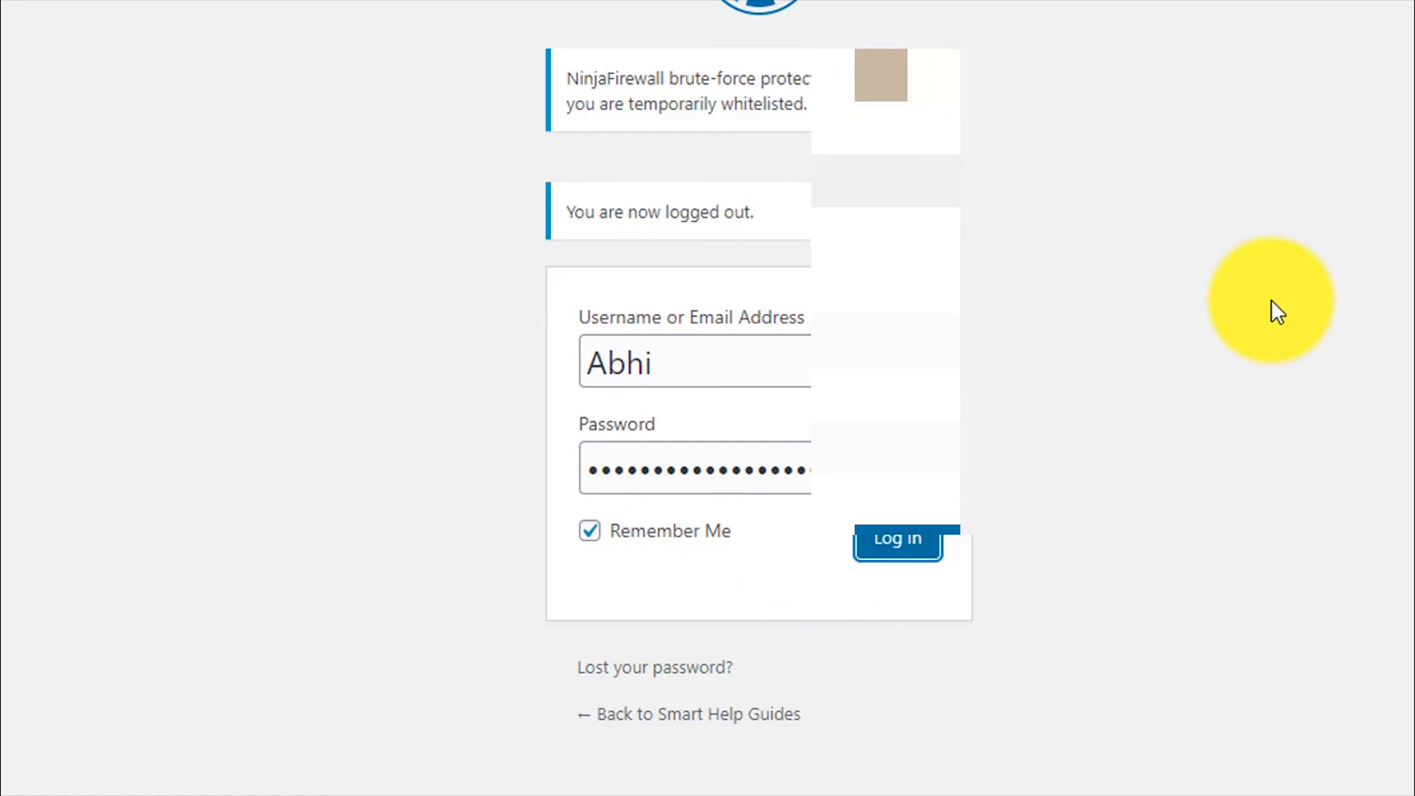